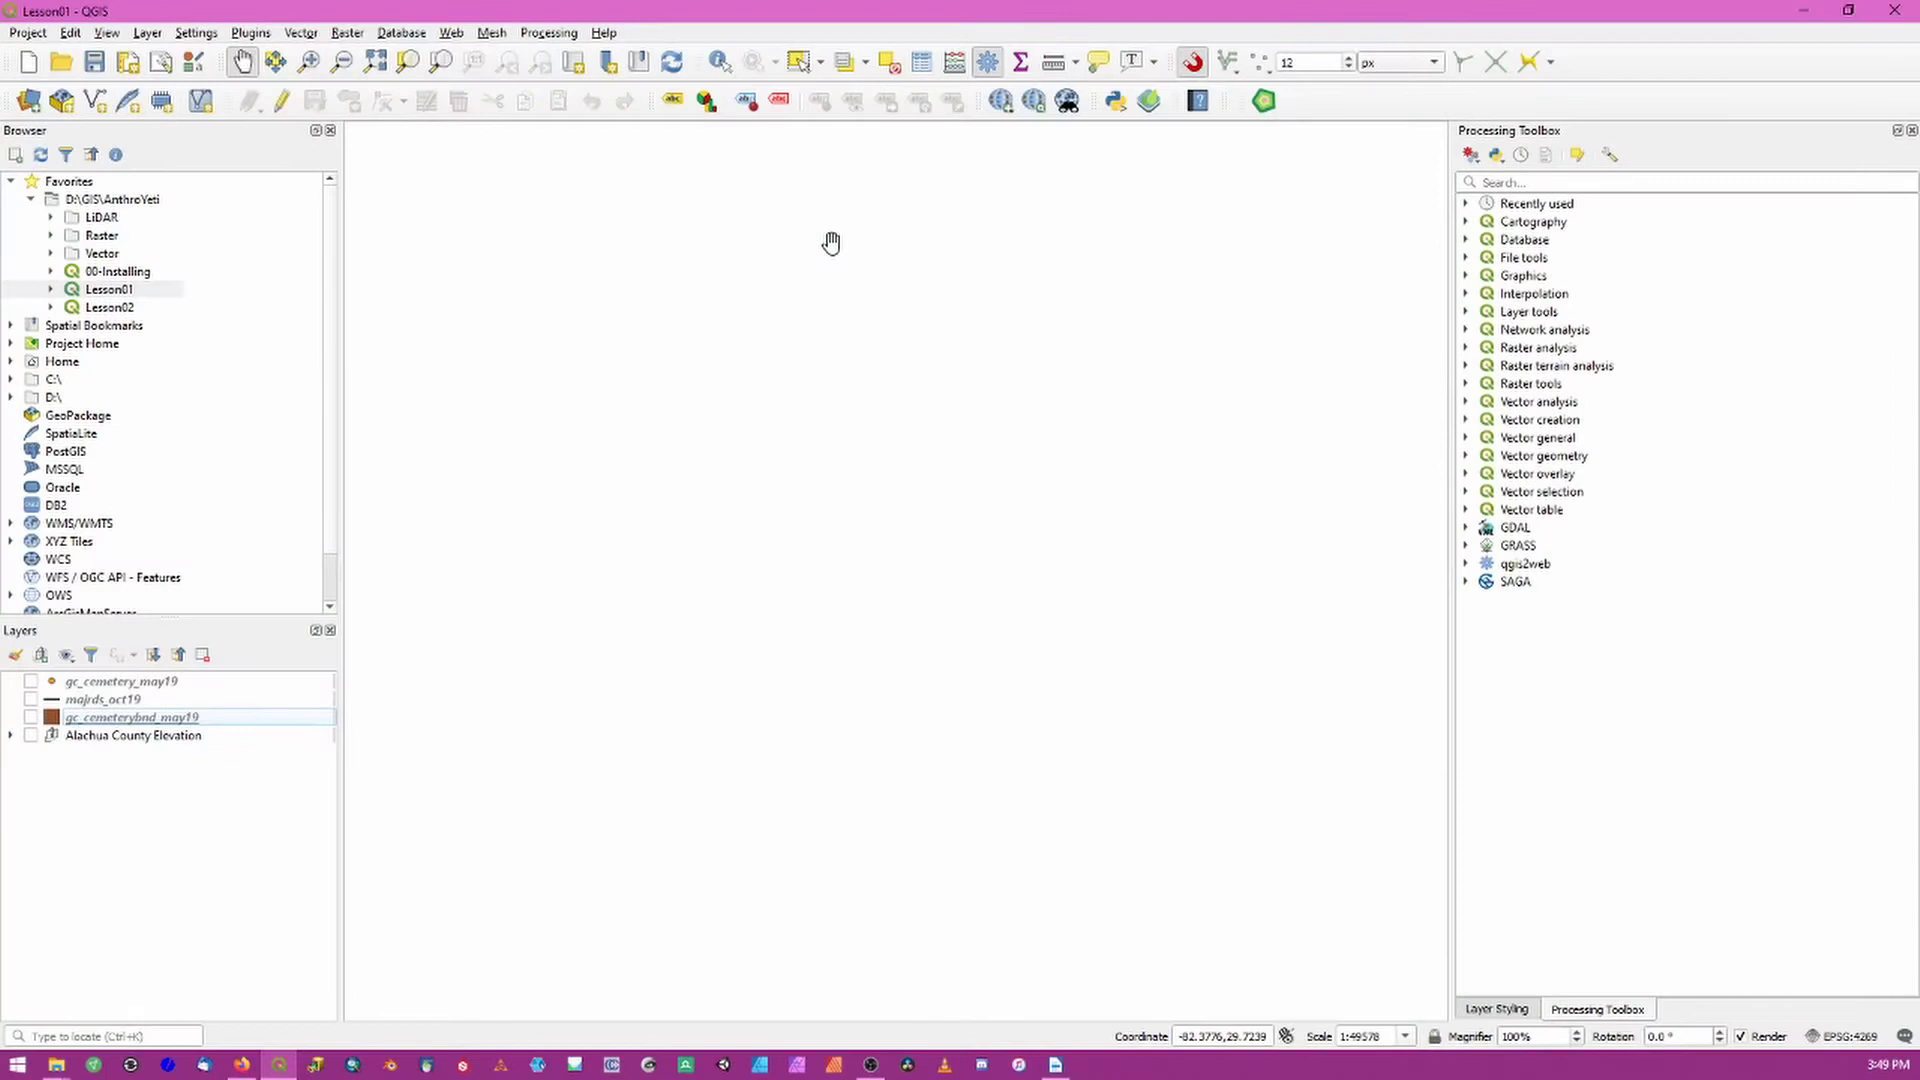
# Turn on the gc_cemetery_may19, majrds_oct19 and gc_cemeterybnd_may19 layers, then select gc_cemetery_may19.
pyautogui.press('Down')
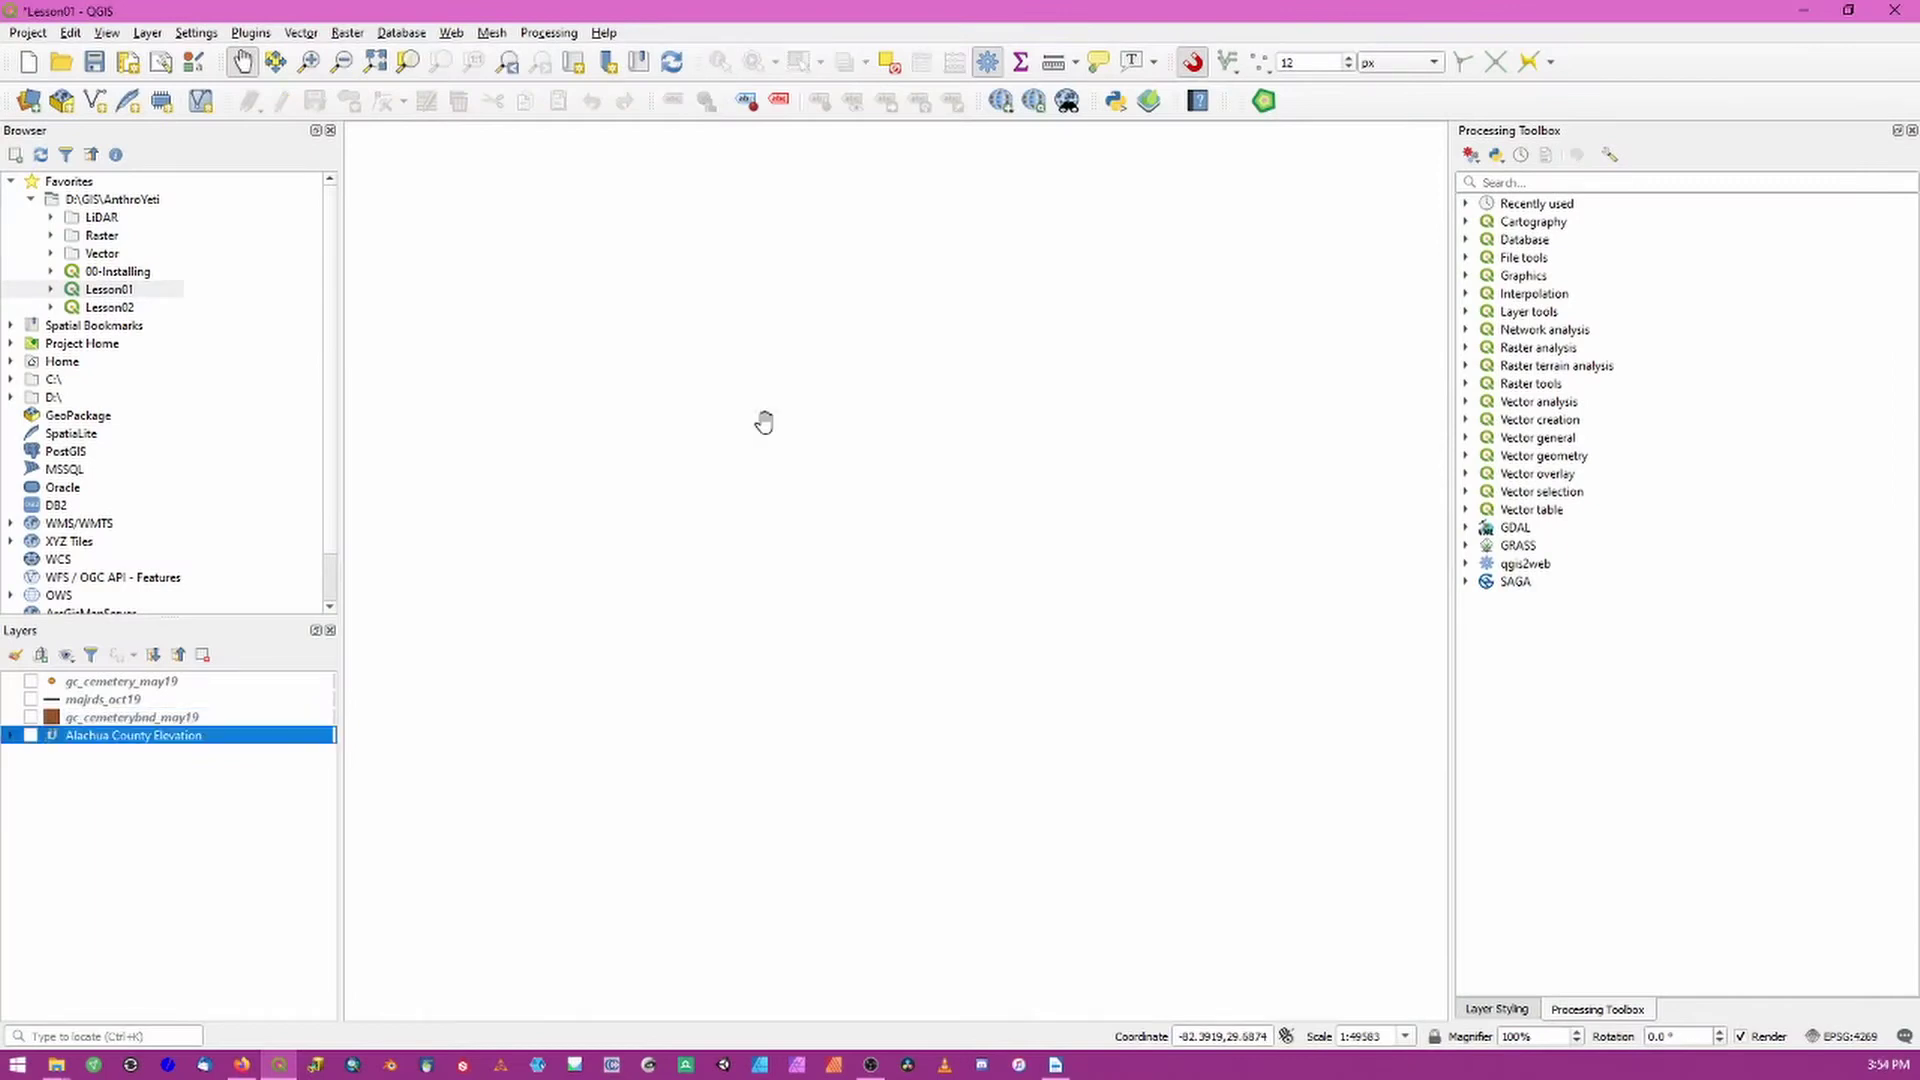
pyautogui.click(30, 683)
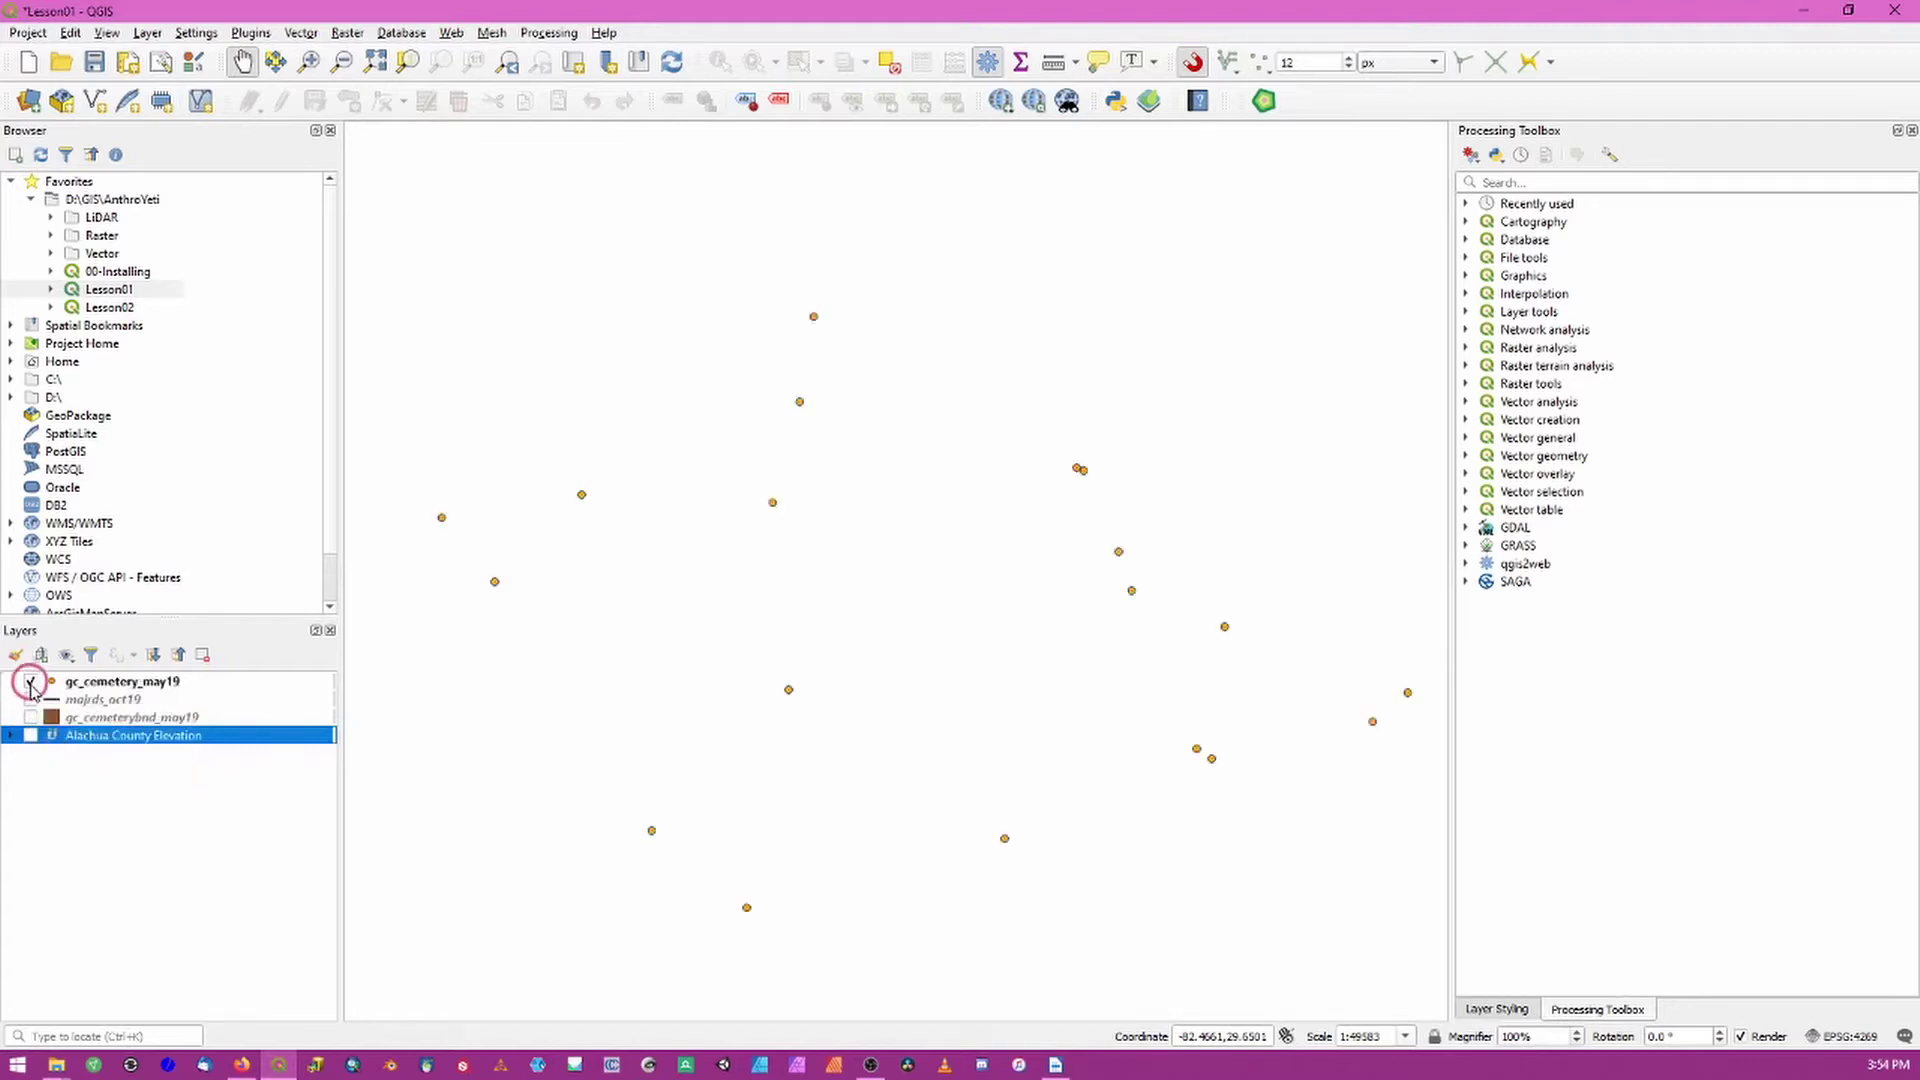
pyautogui.click(30, 699)
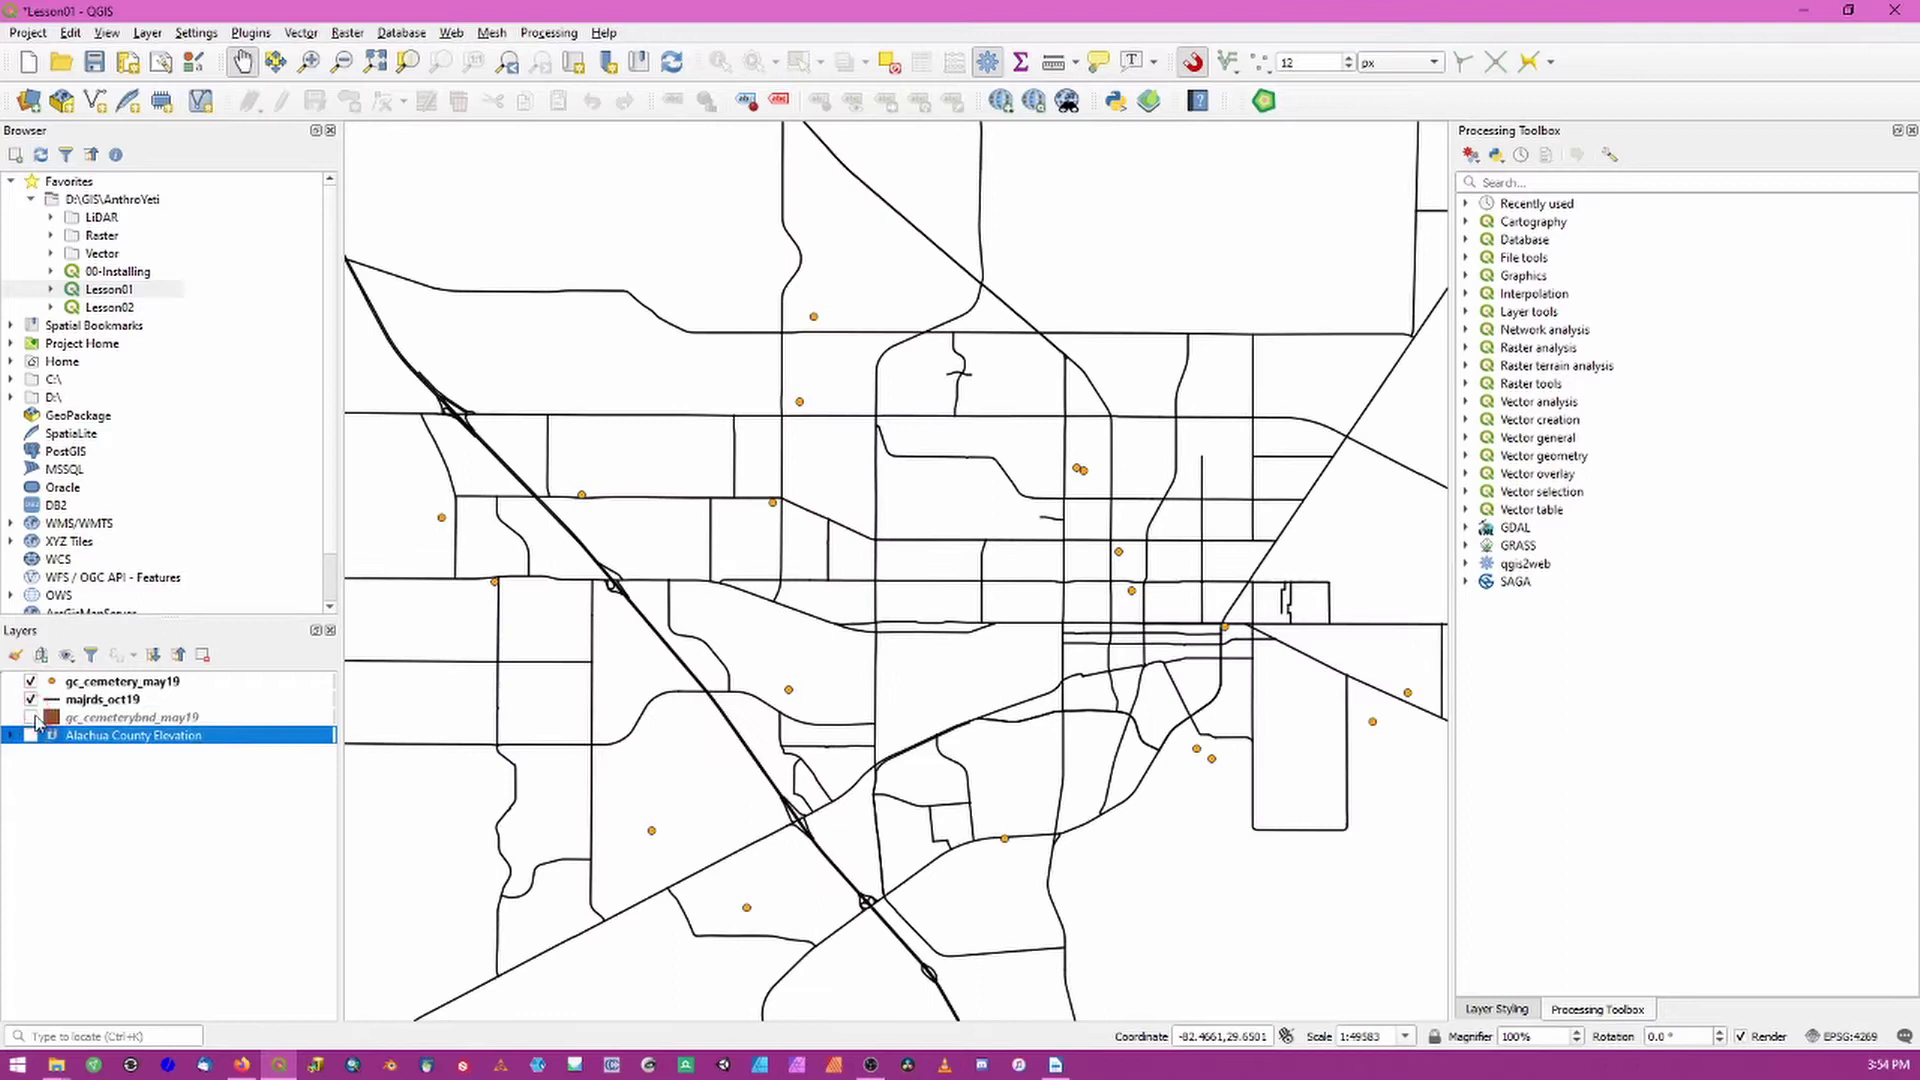
pyautogui.click(32, 717)
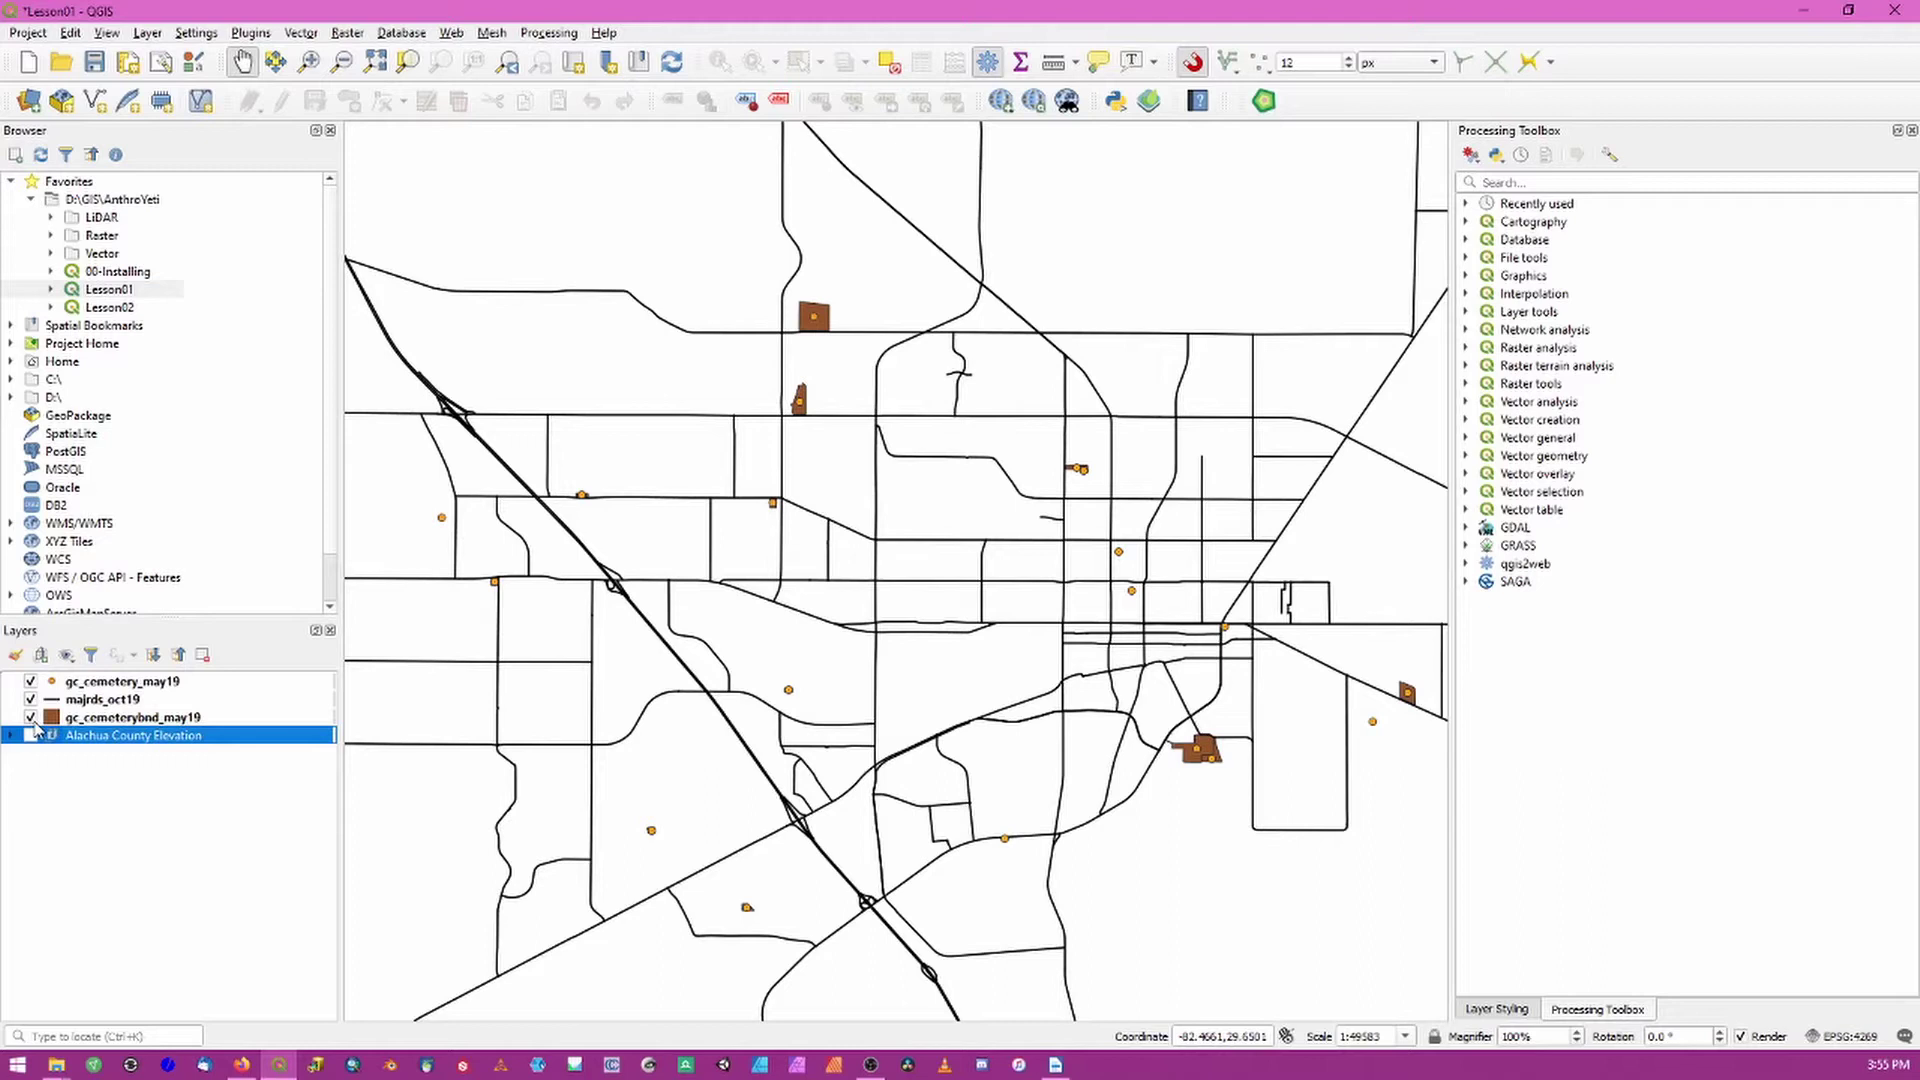
pyautogui.click(137, 684)
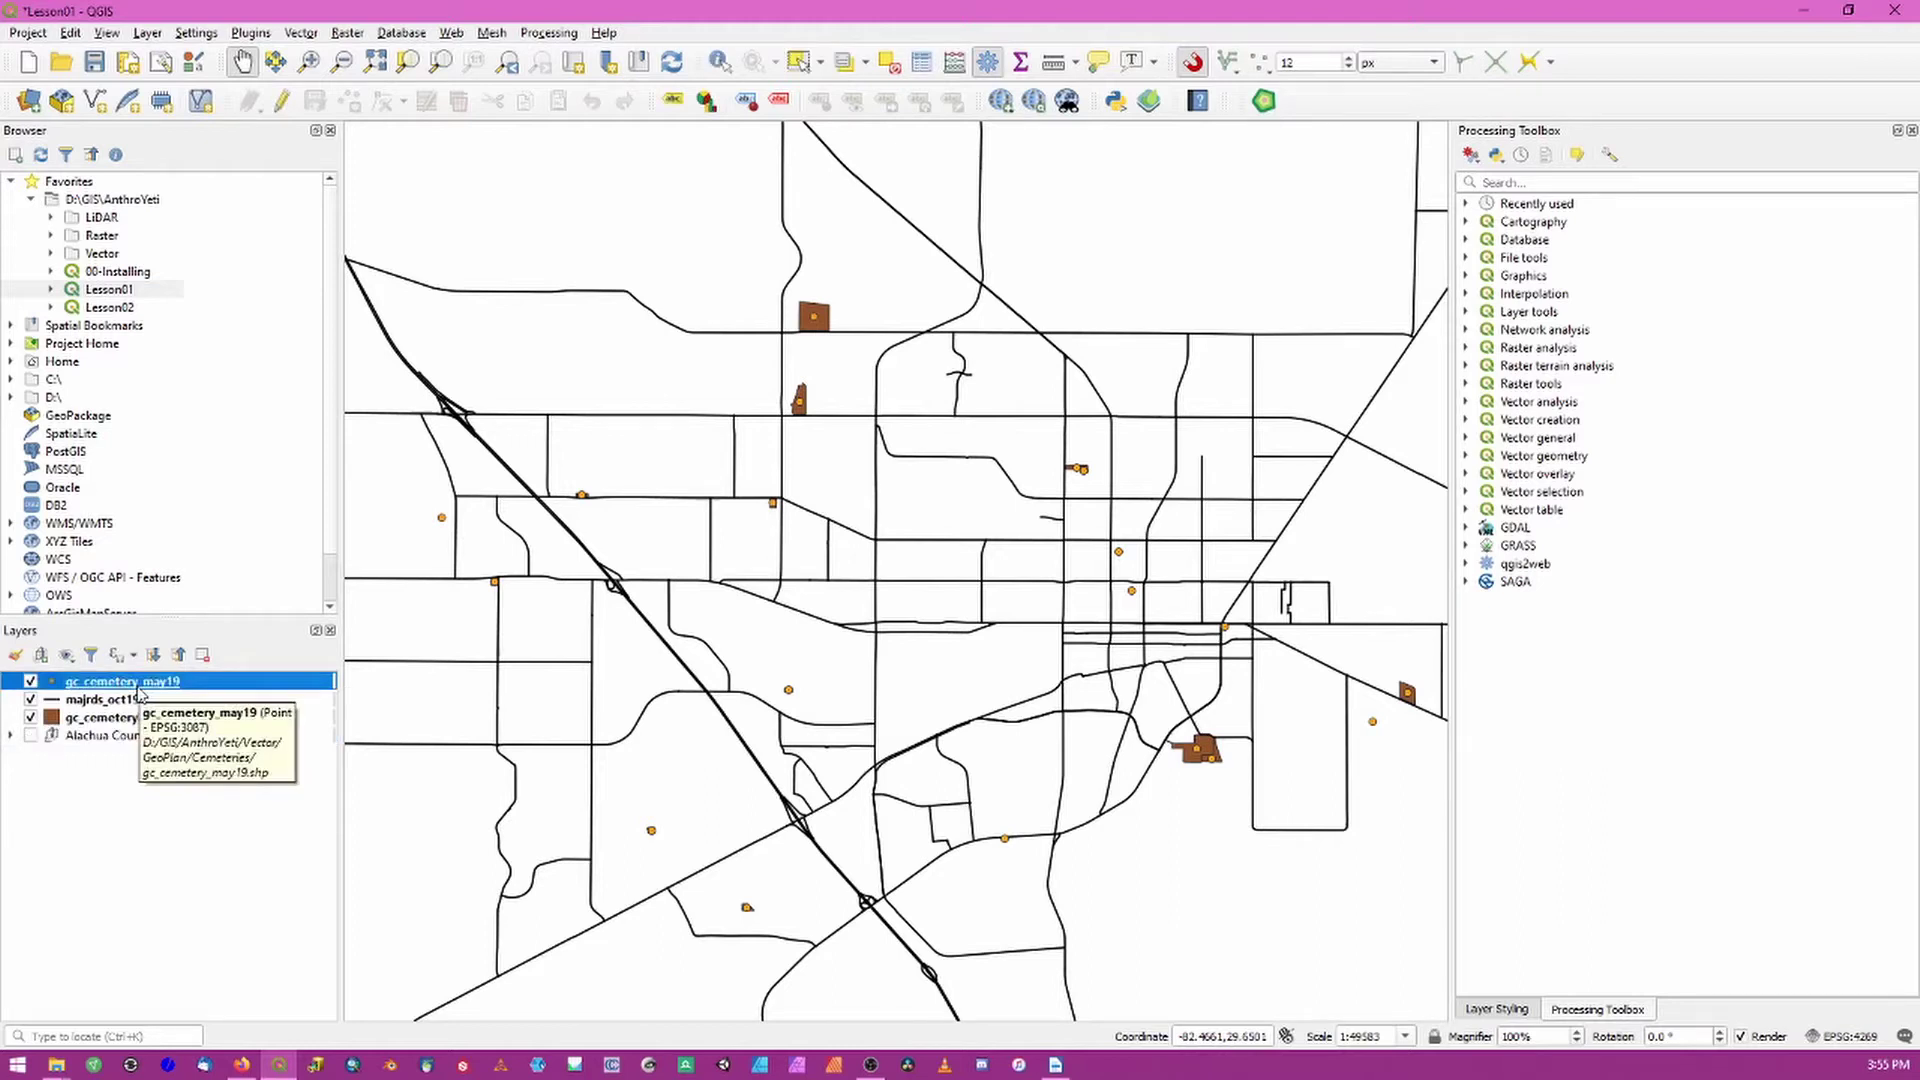
# Turn on the Alachua County Elevation raster and make it the current layer.
pyautogui.click(31, 735)
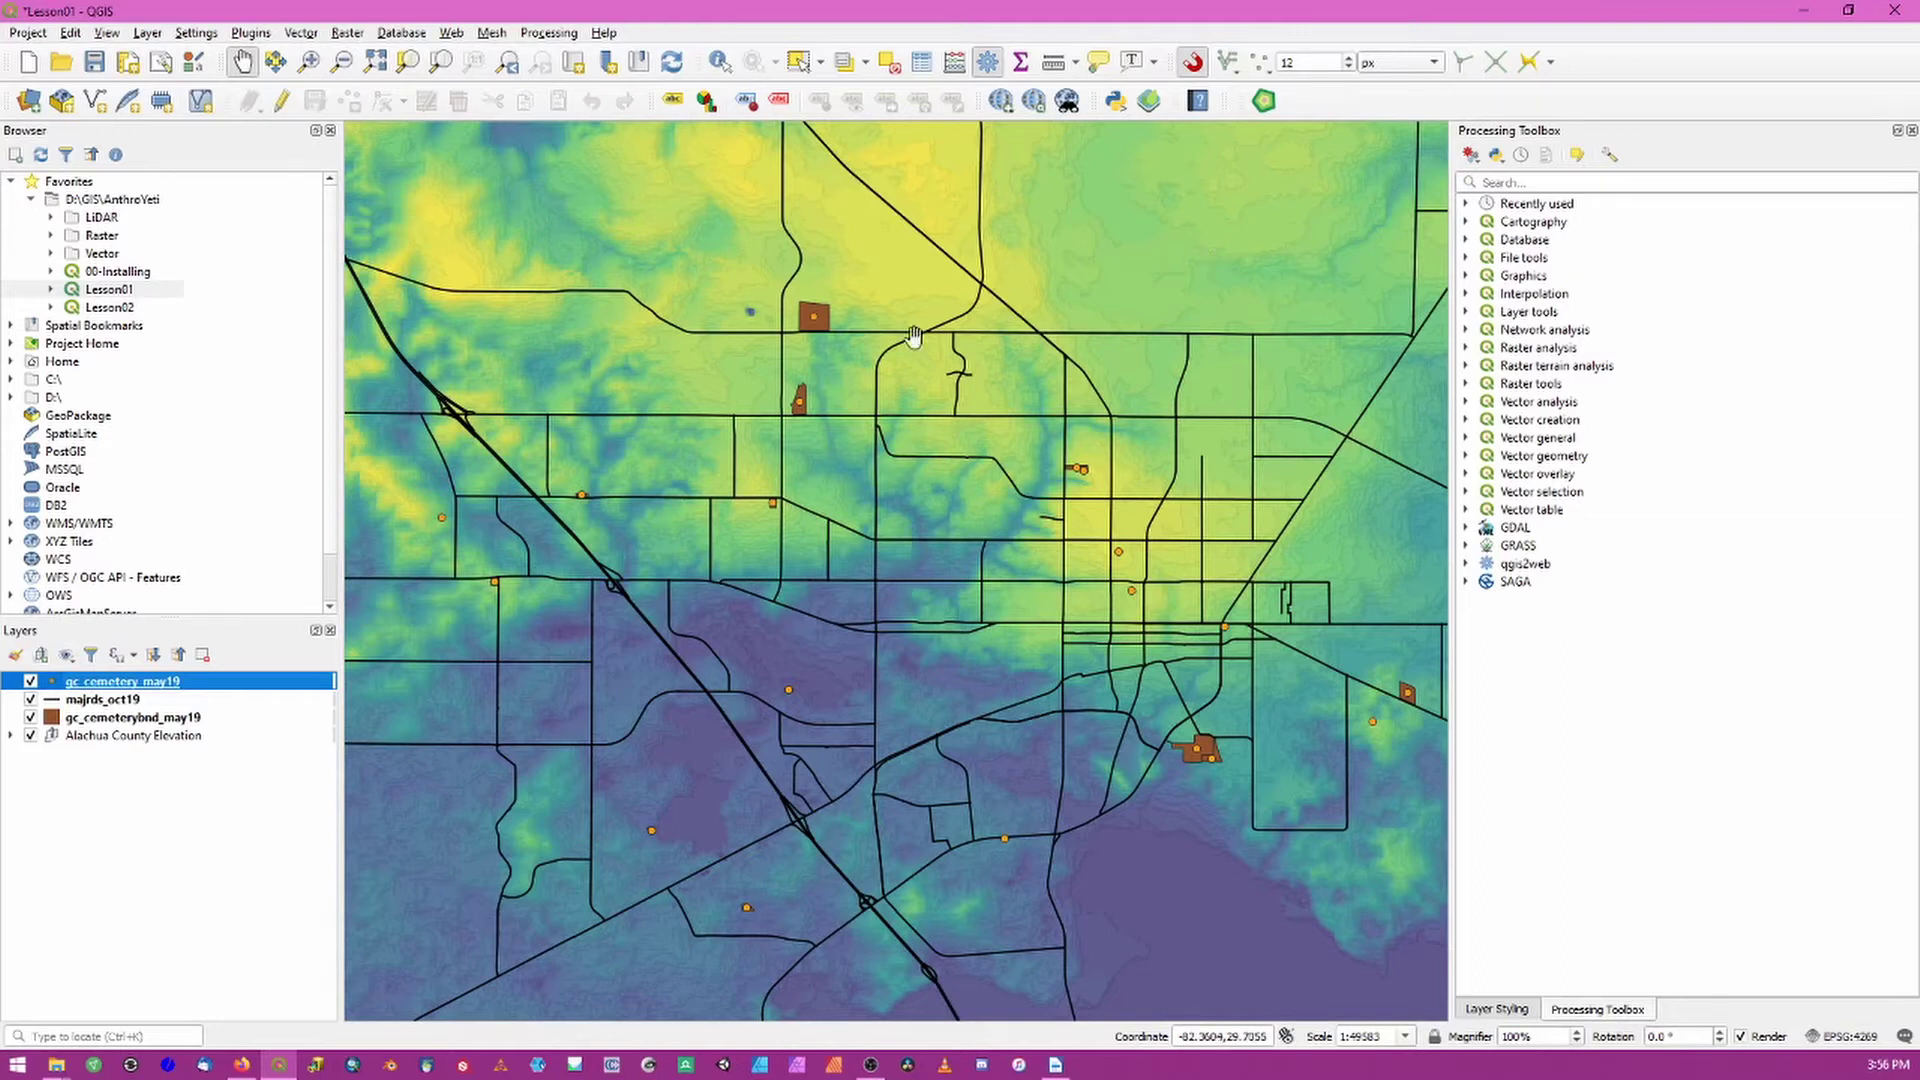
pyautogui.click(188, 737)
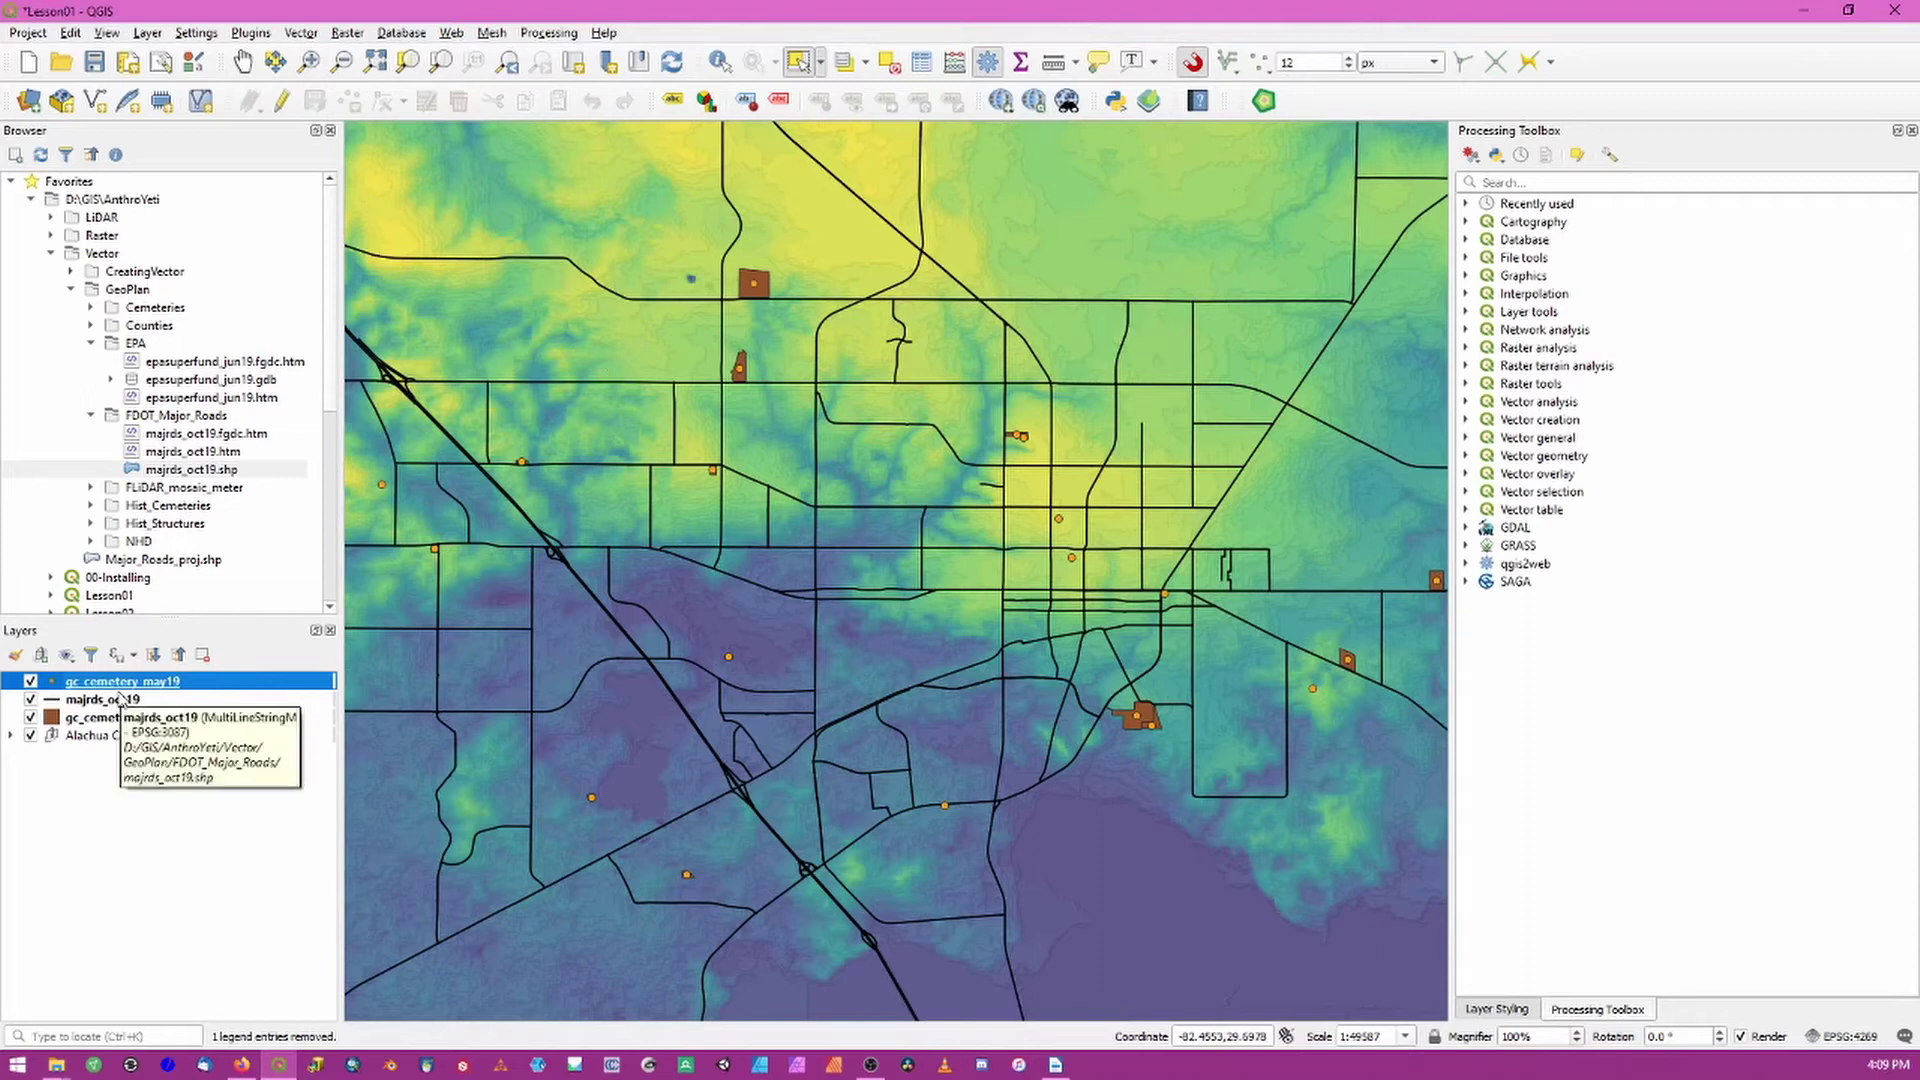
# Hide the major roads, cemetery boundaries and elevation layers.
pyautogui.click(30, 700)
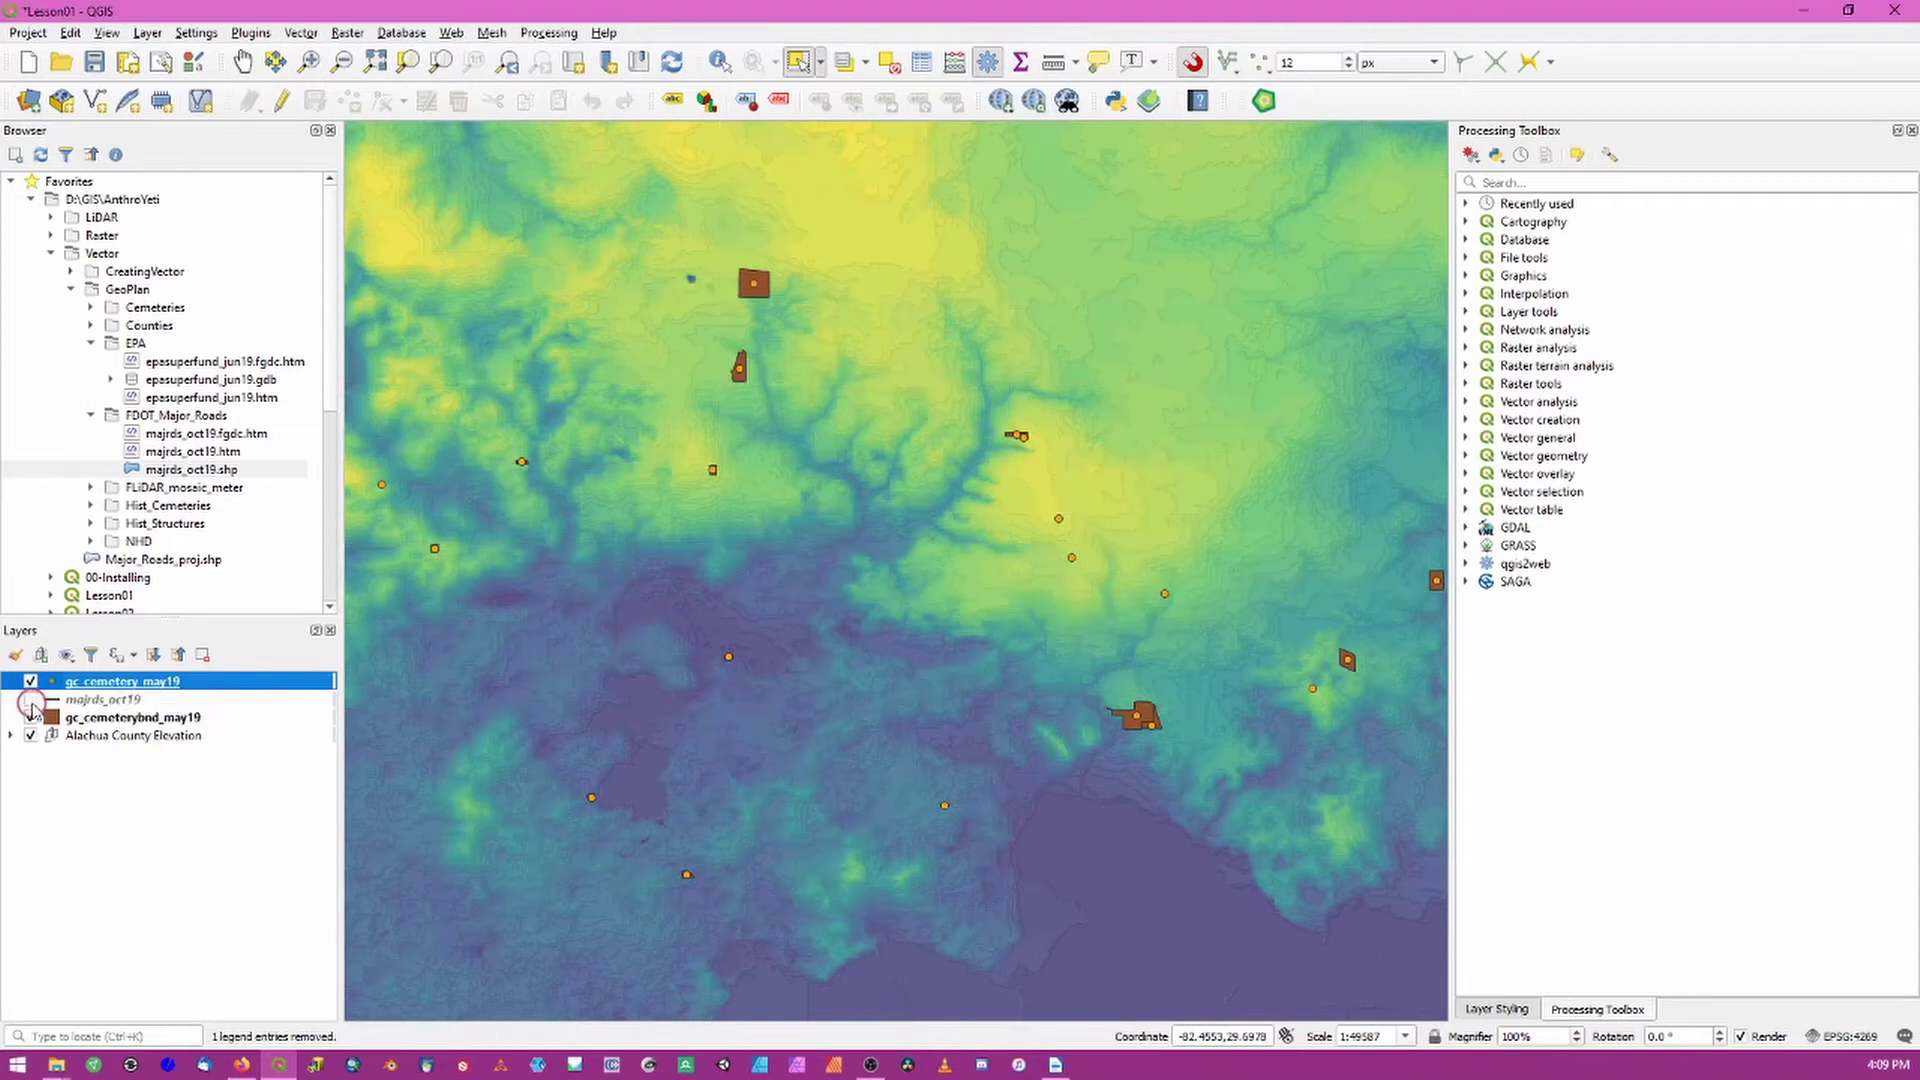
pyautogui.click(30, 717)
pyautogui.click(30, 735)
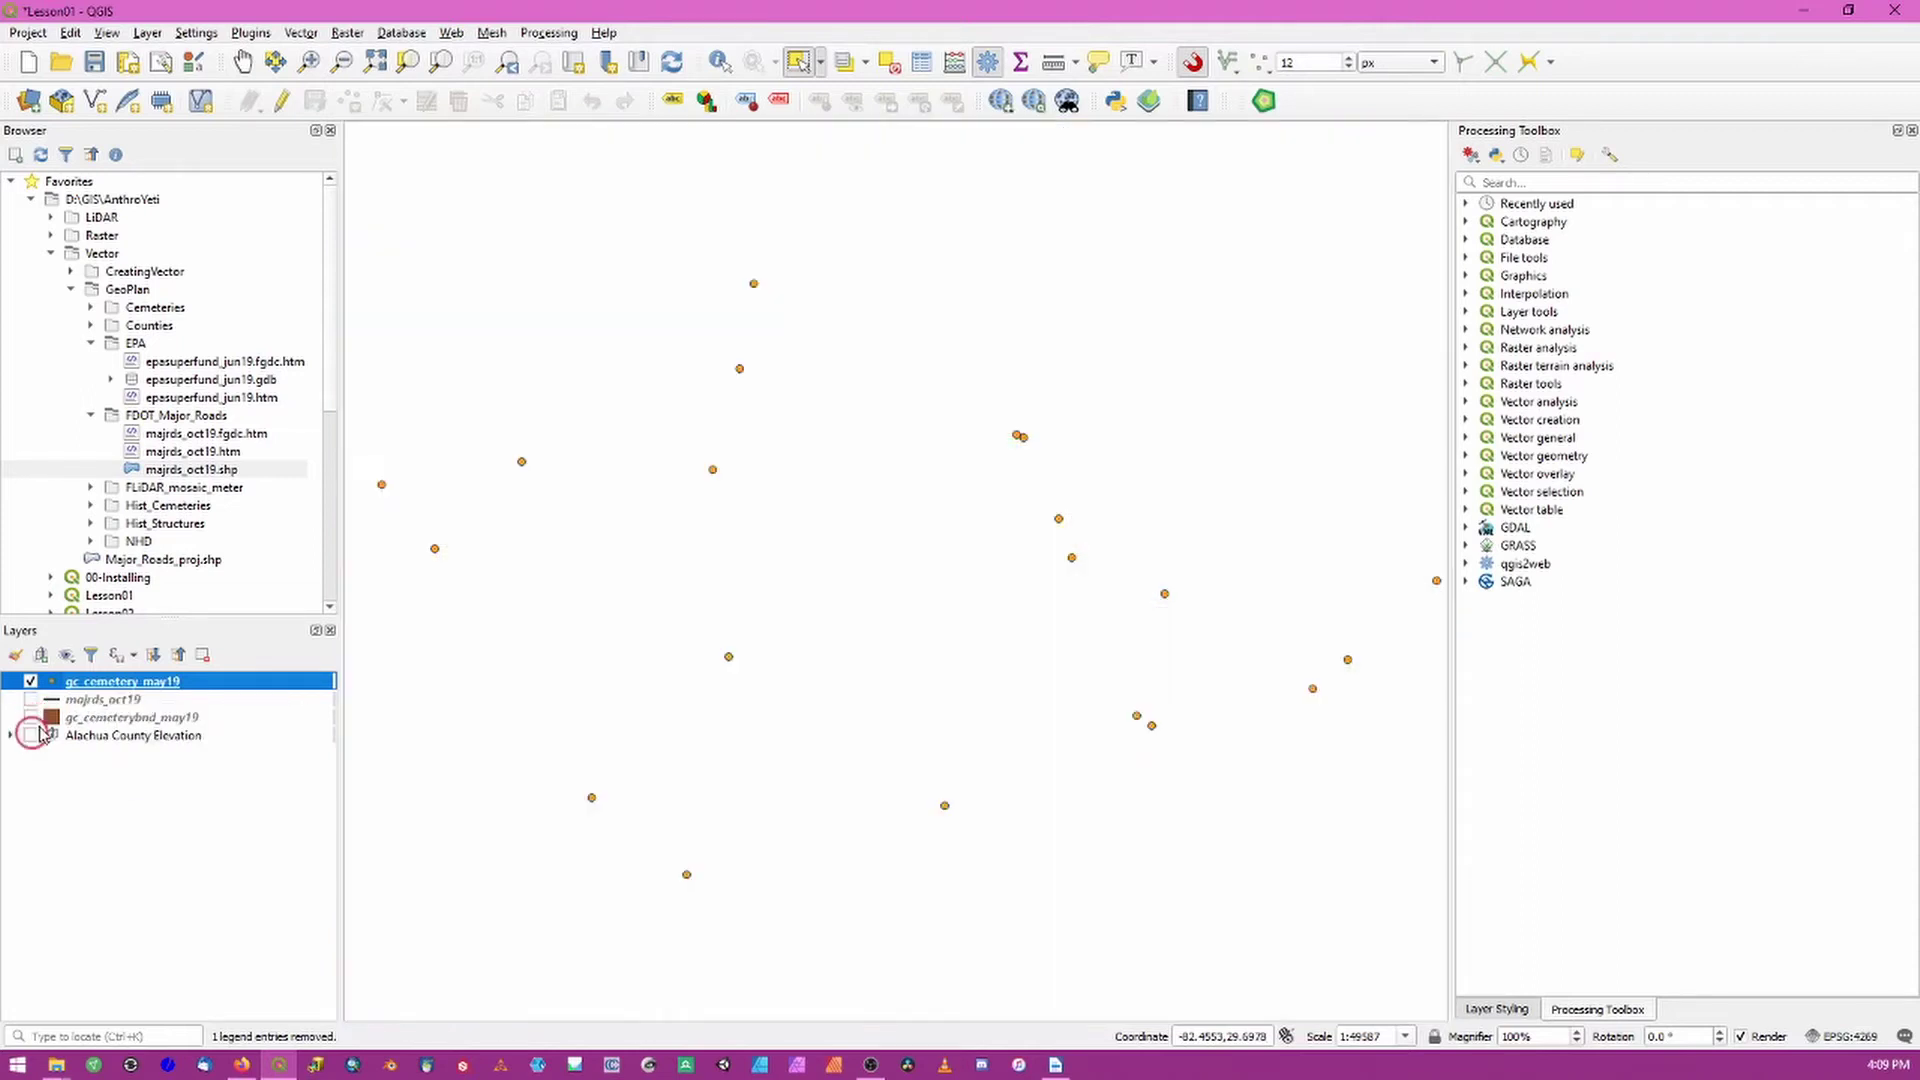
# Check gc_cemetery_may19's CRS in Properties > Information: EPSG:3087 NAD83(HARN) / Florida GDL Albers.
pyautogui.rightClick(127, 685)
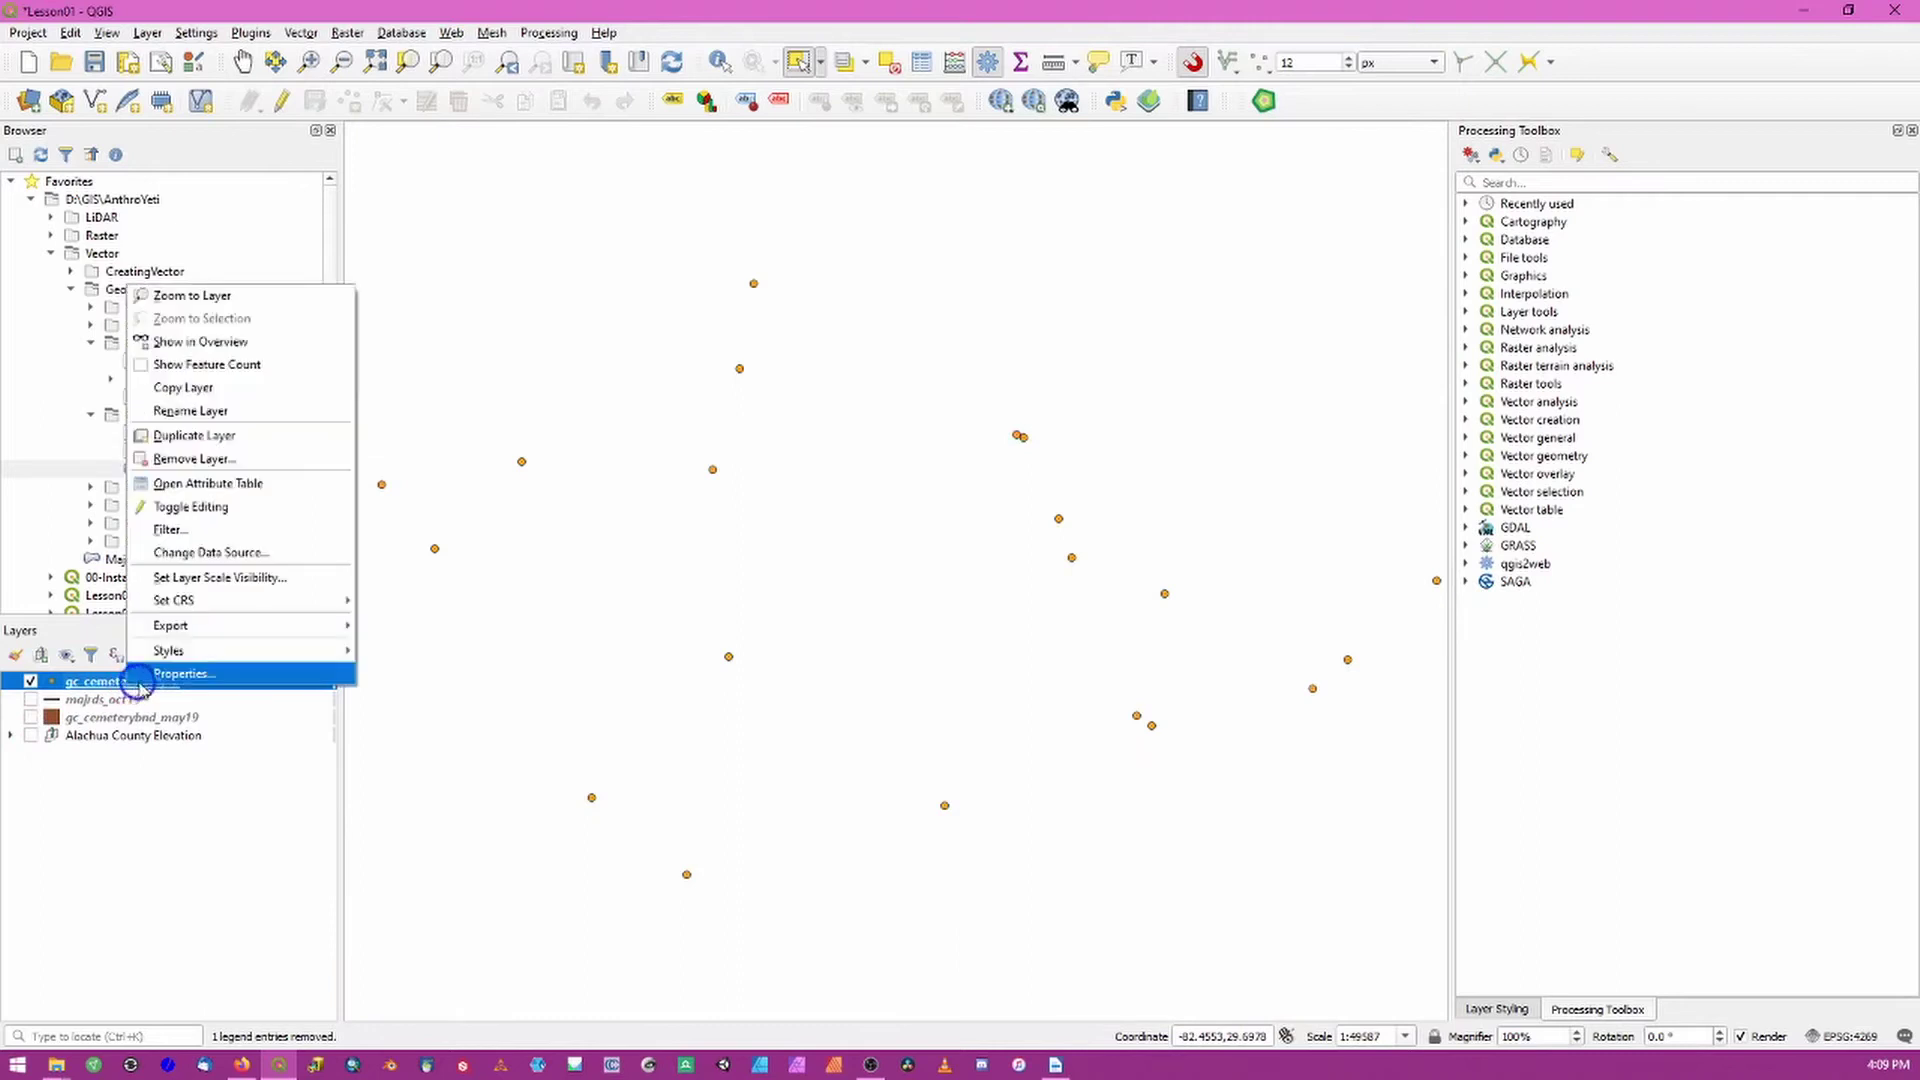
pyautogui.click(197, 675)
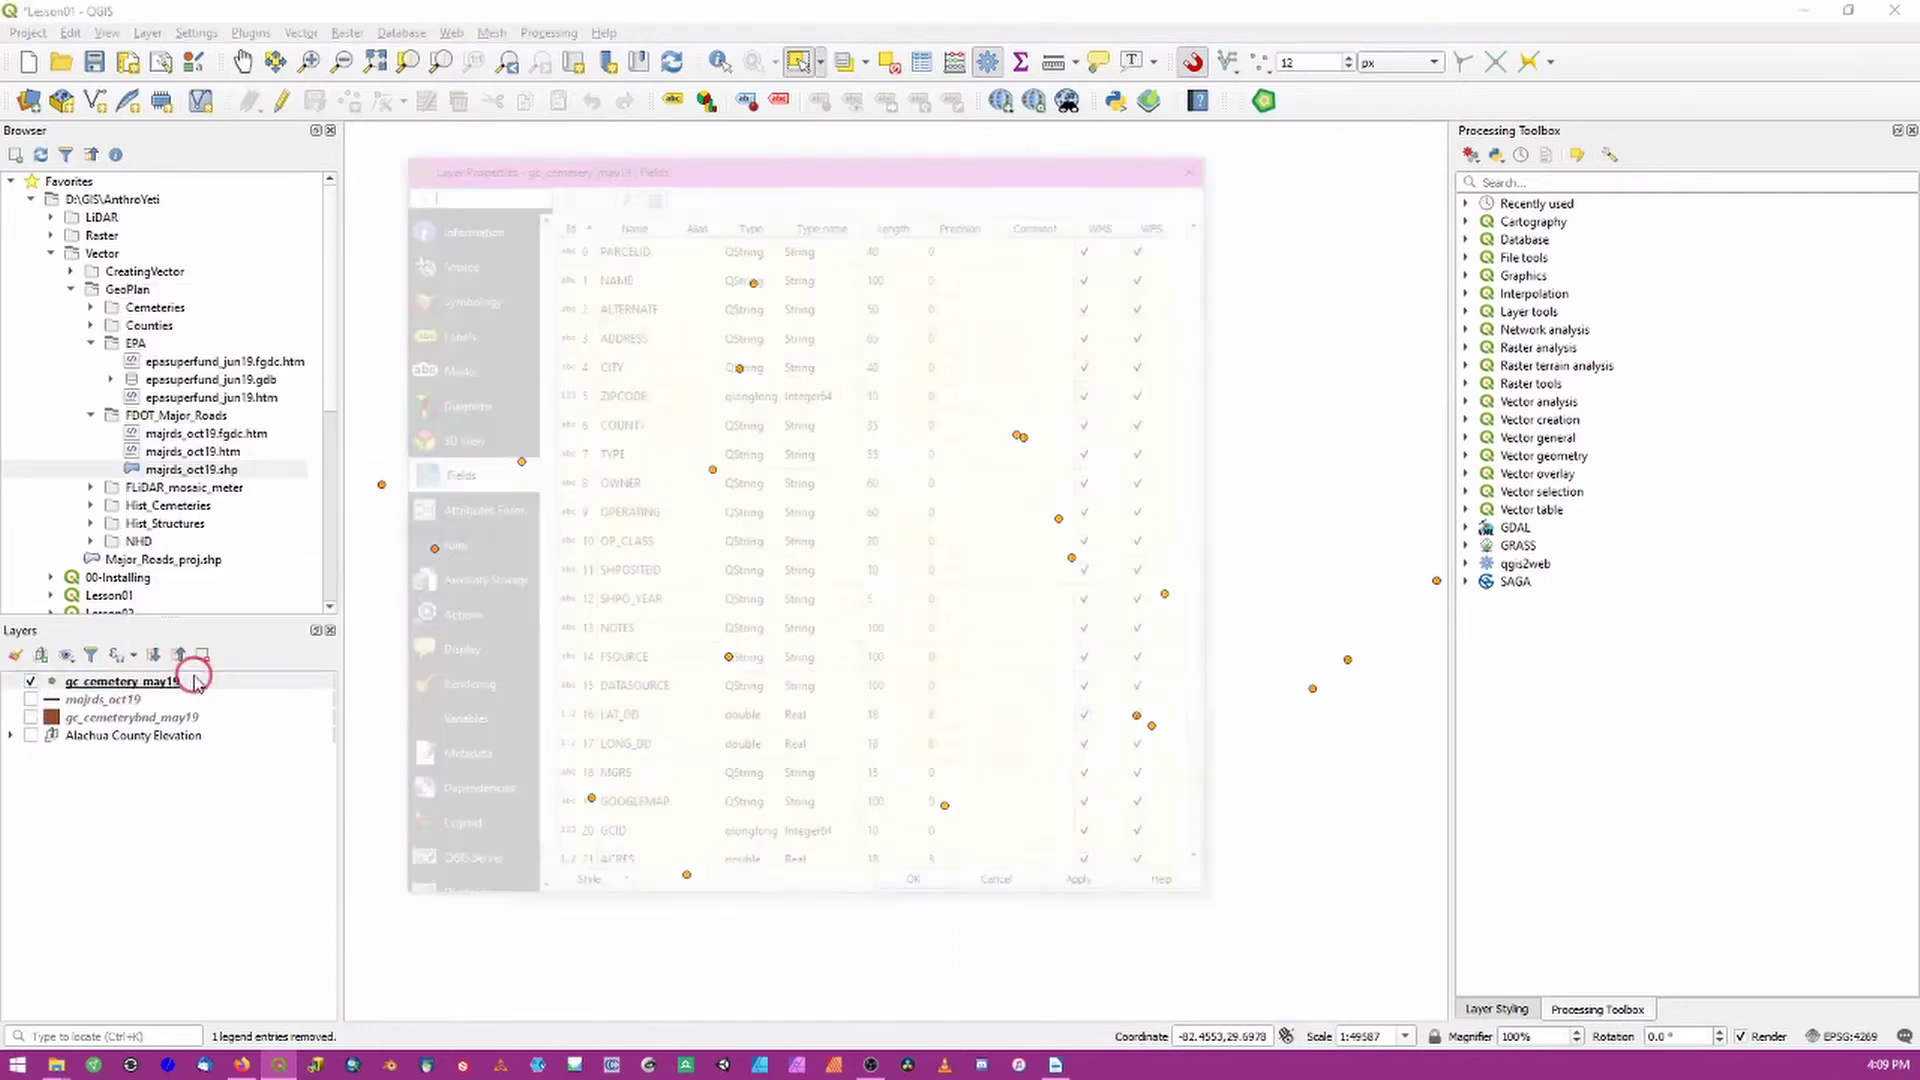
pyautogui.click(463, 222)
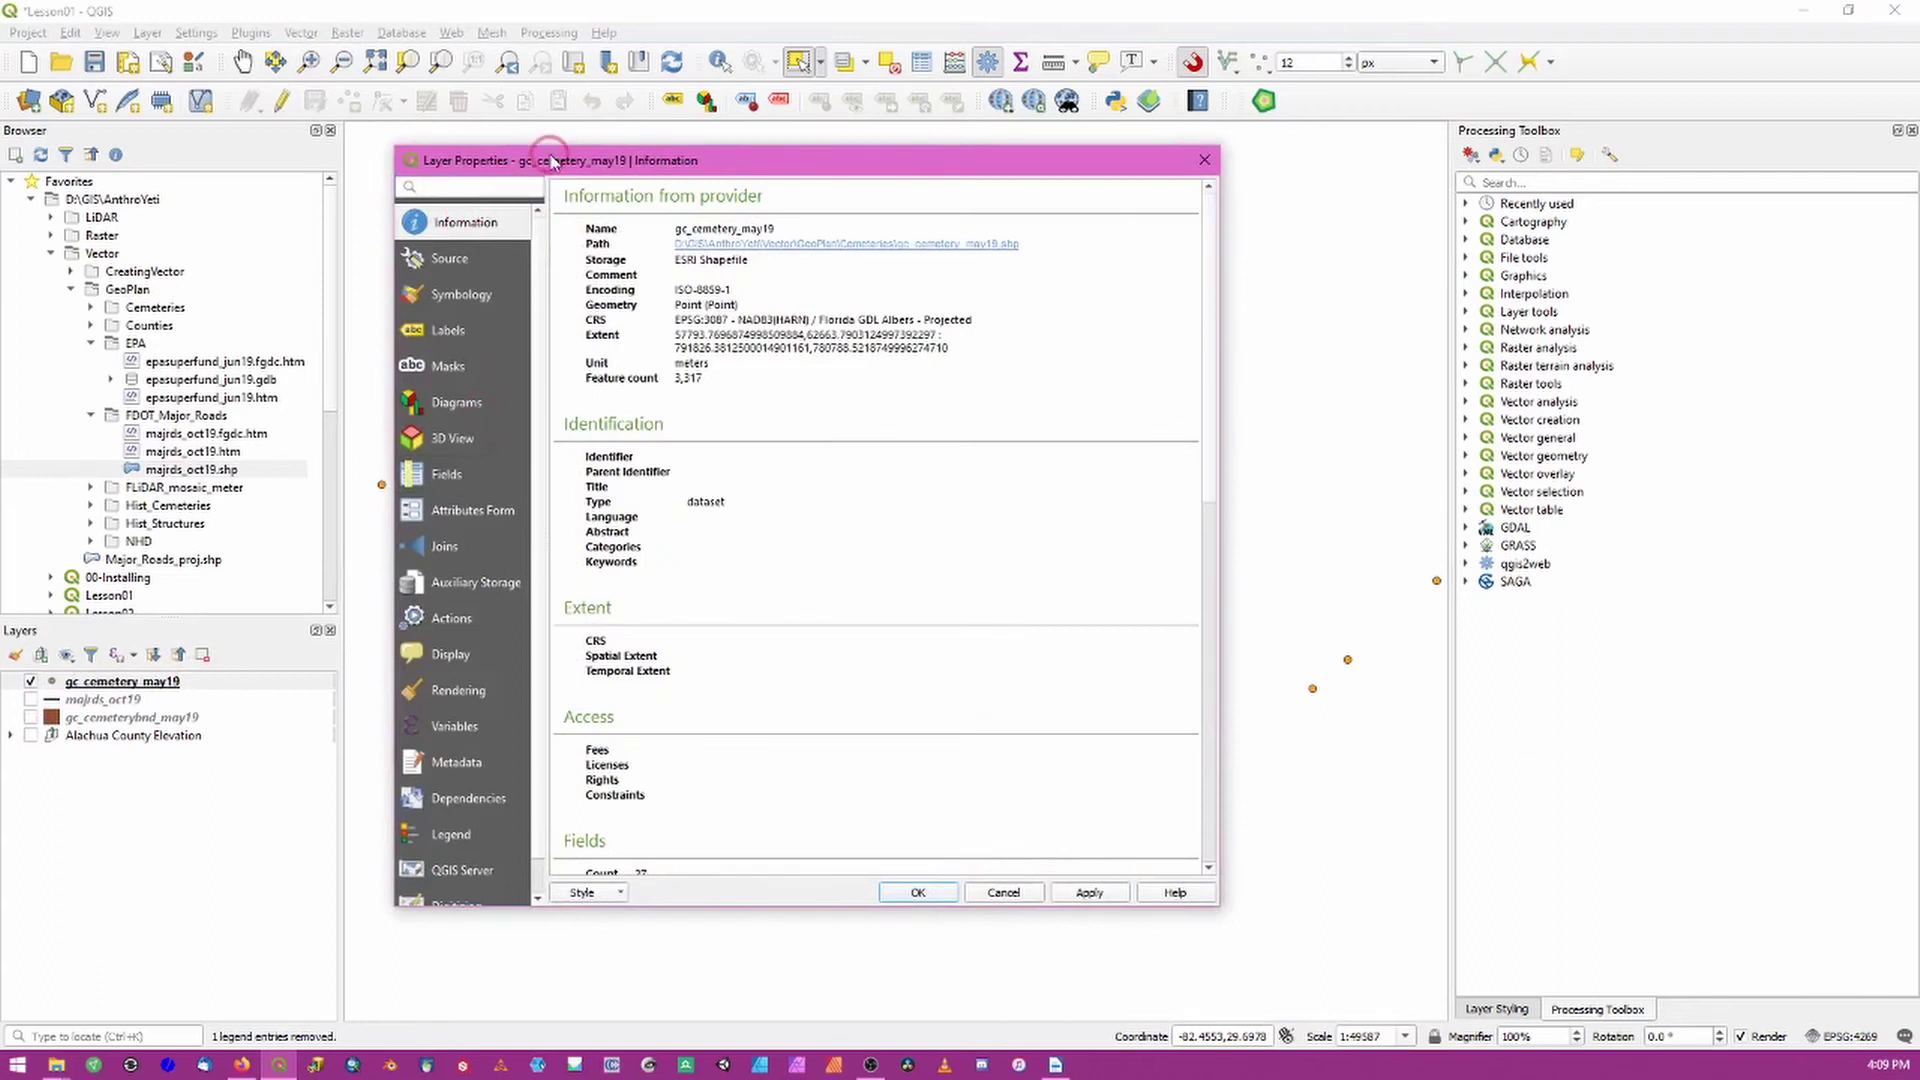
pyautogui.moveTo(549, 163); pyautogui.dragTo(533, 206)
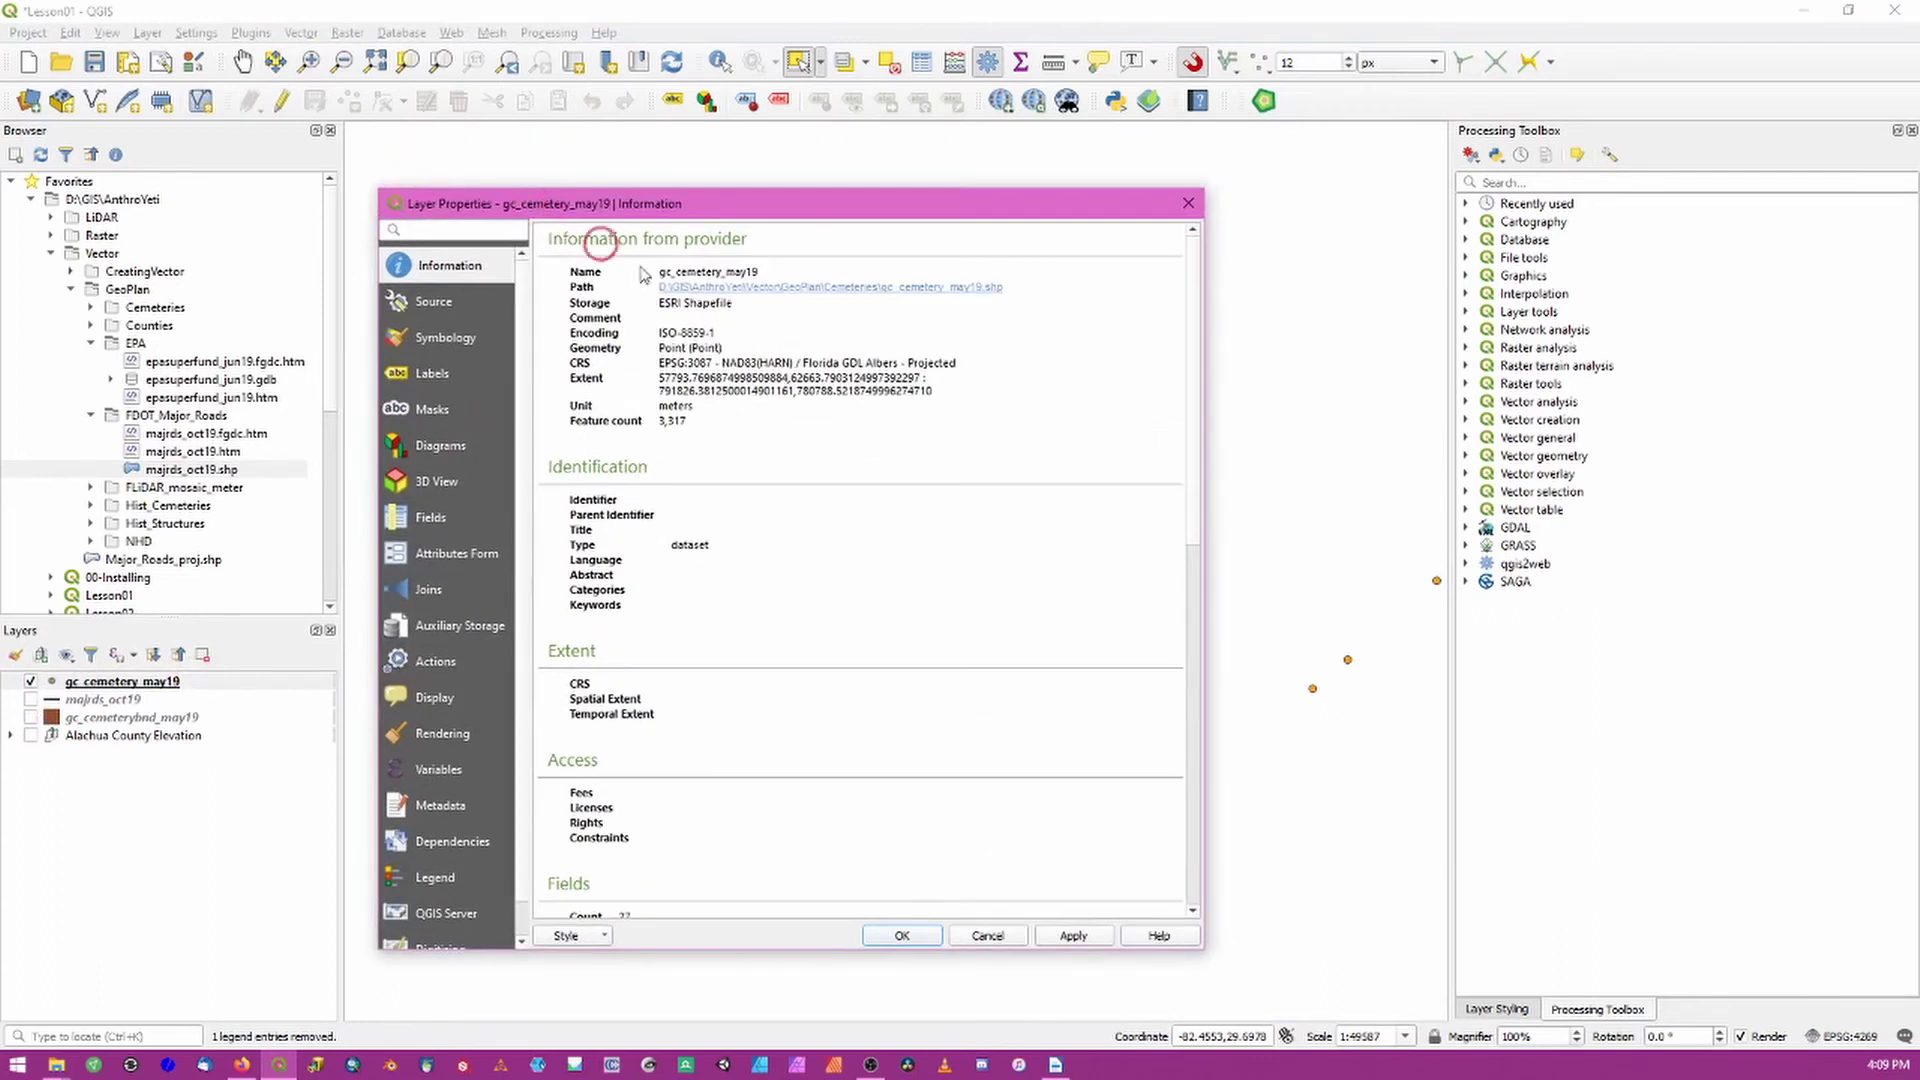
pyautogui.tripleClick(660, 364)
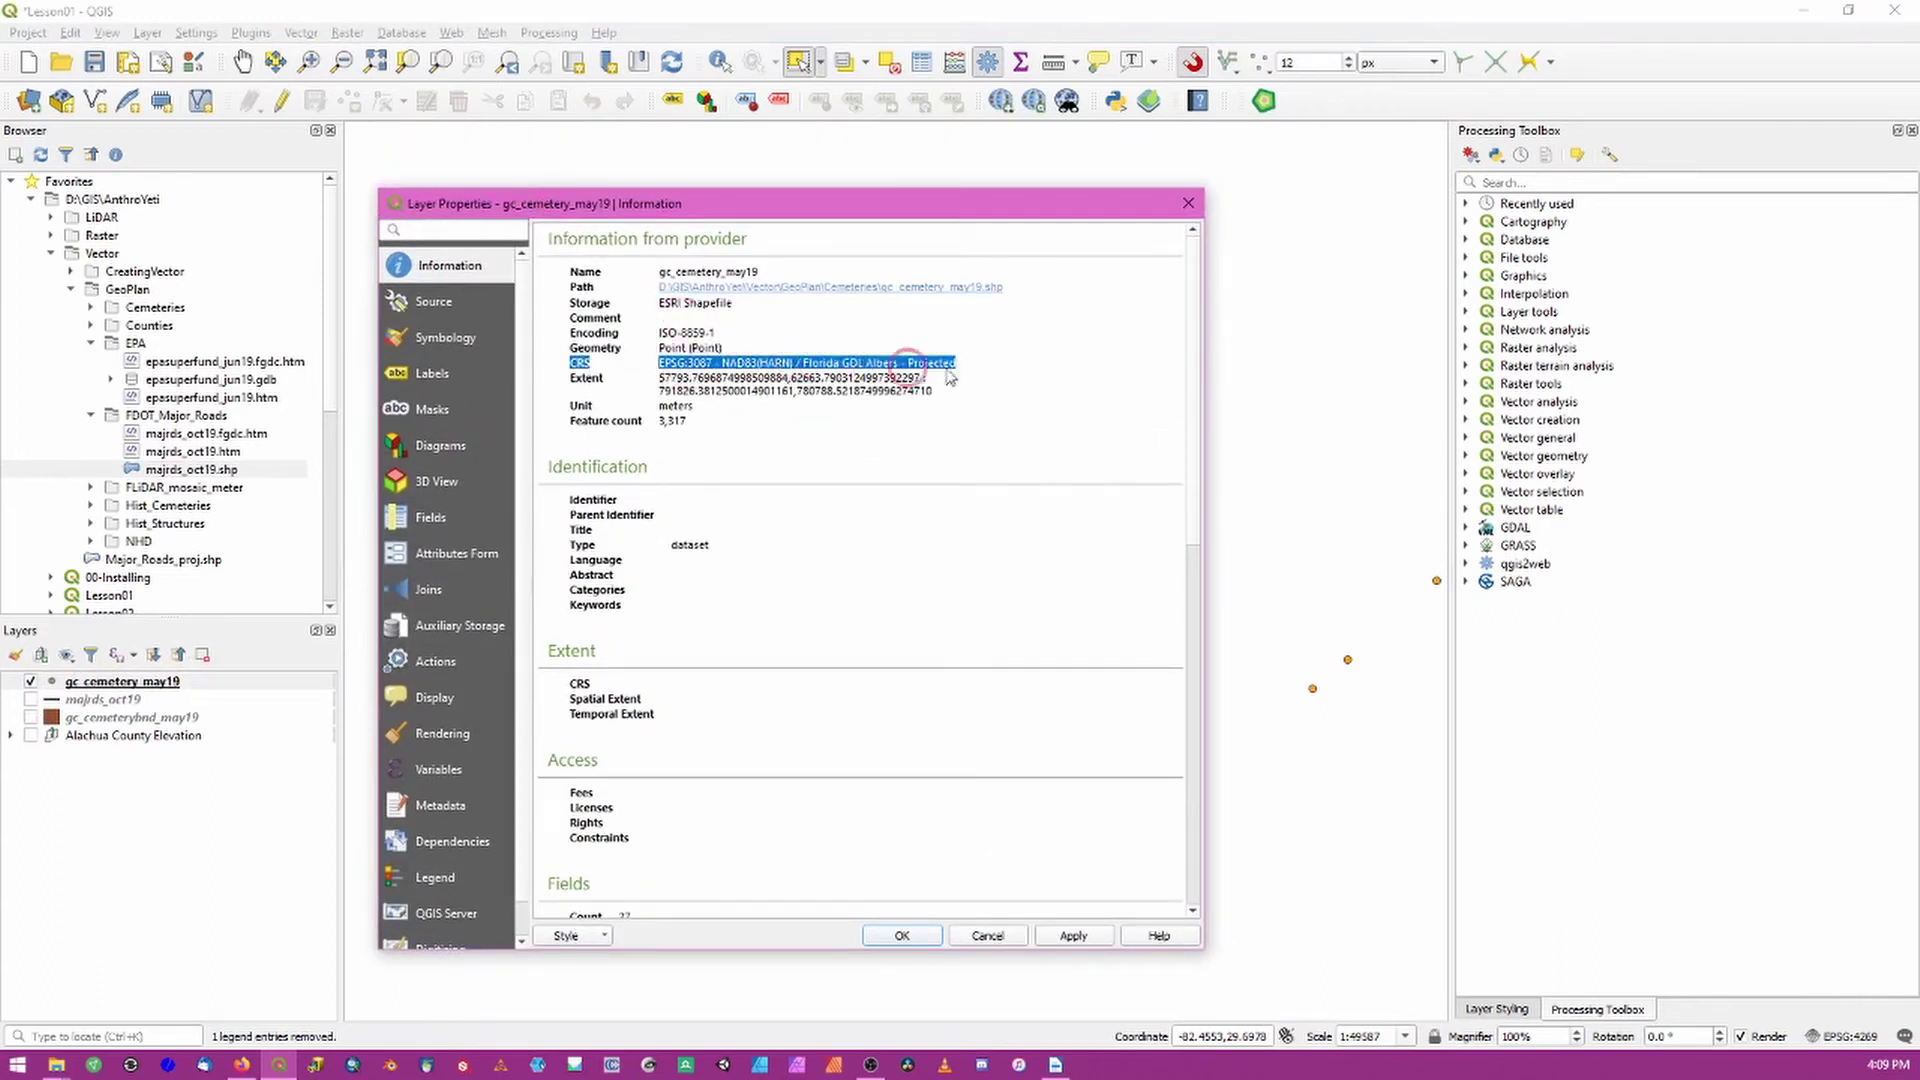
pyautogui.click(905, 936)
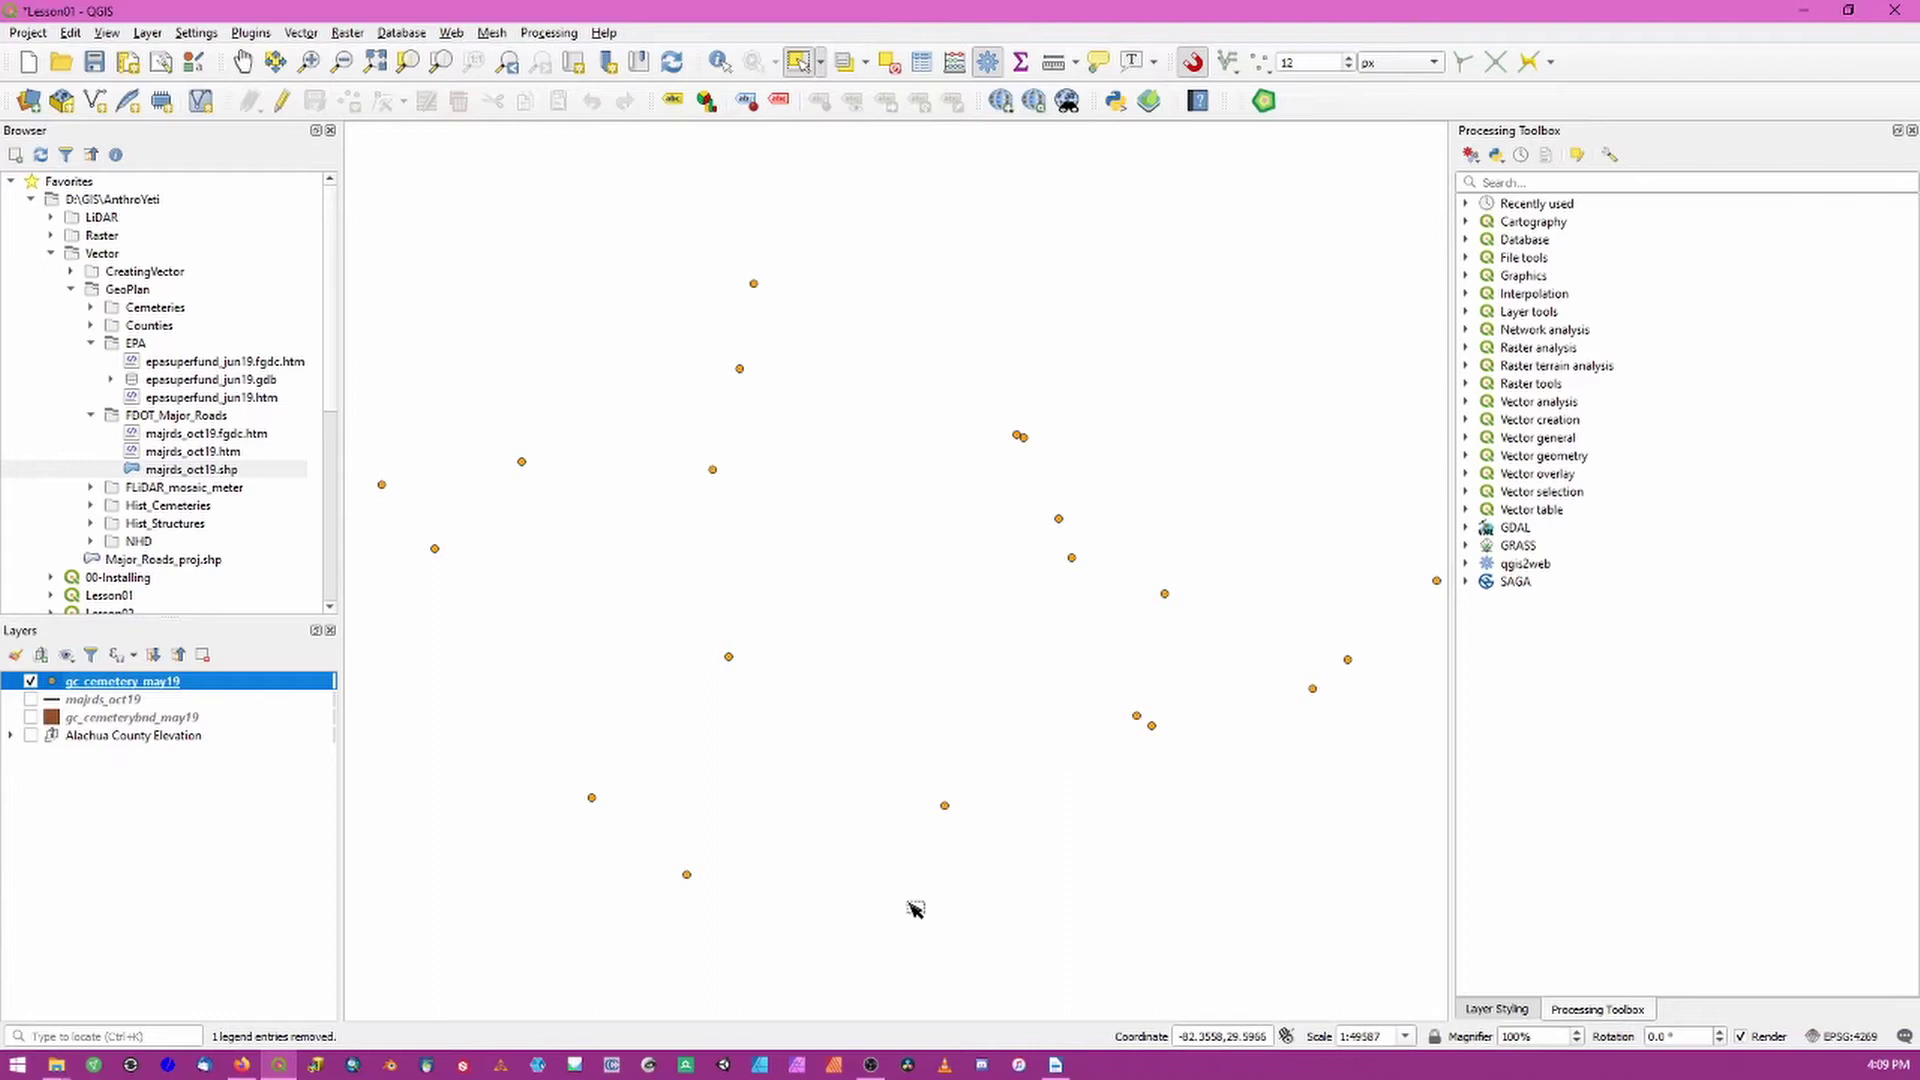
# Set up Save Features As for gc_cemetery_may19 as ESRI Shapefile Vector\Cemeteries.shp.
pyautogui.rightClick(108, 682)
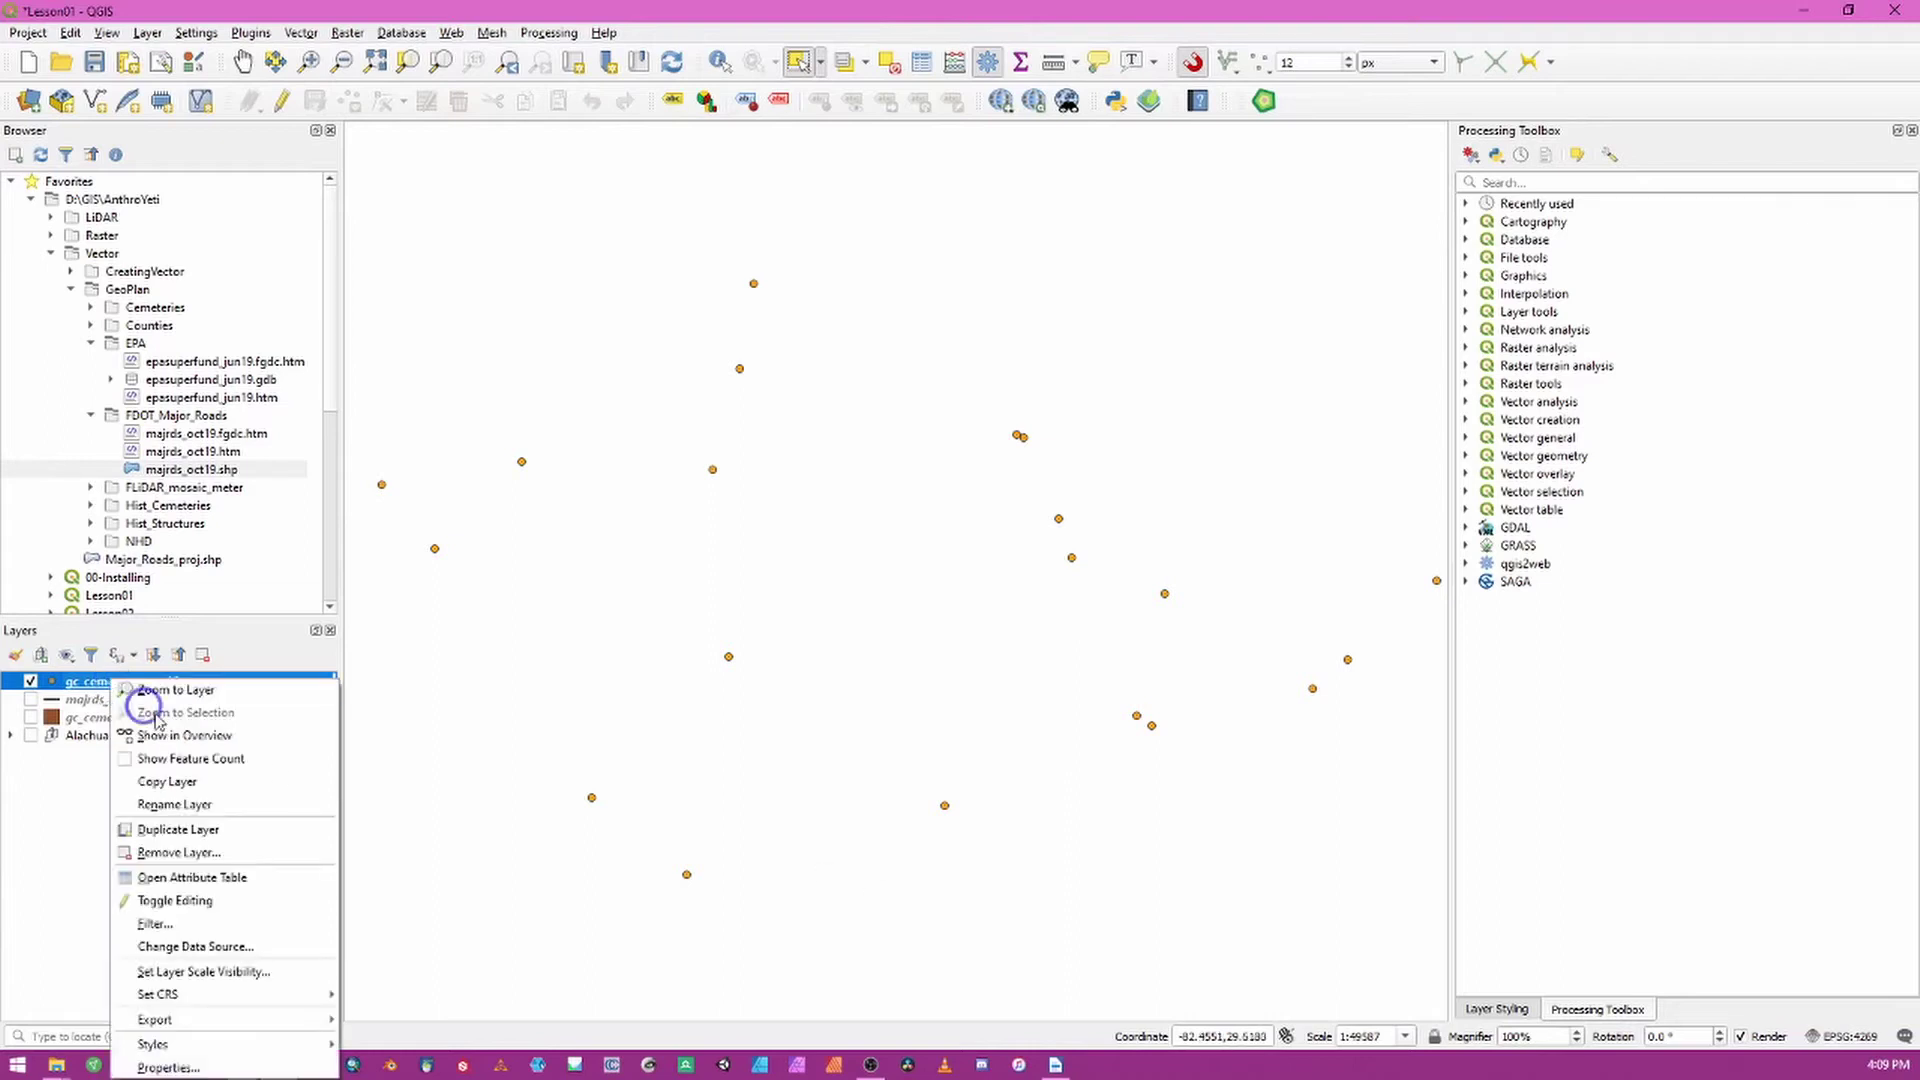
pyautogui.click(415, 1004)
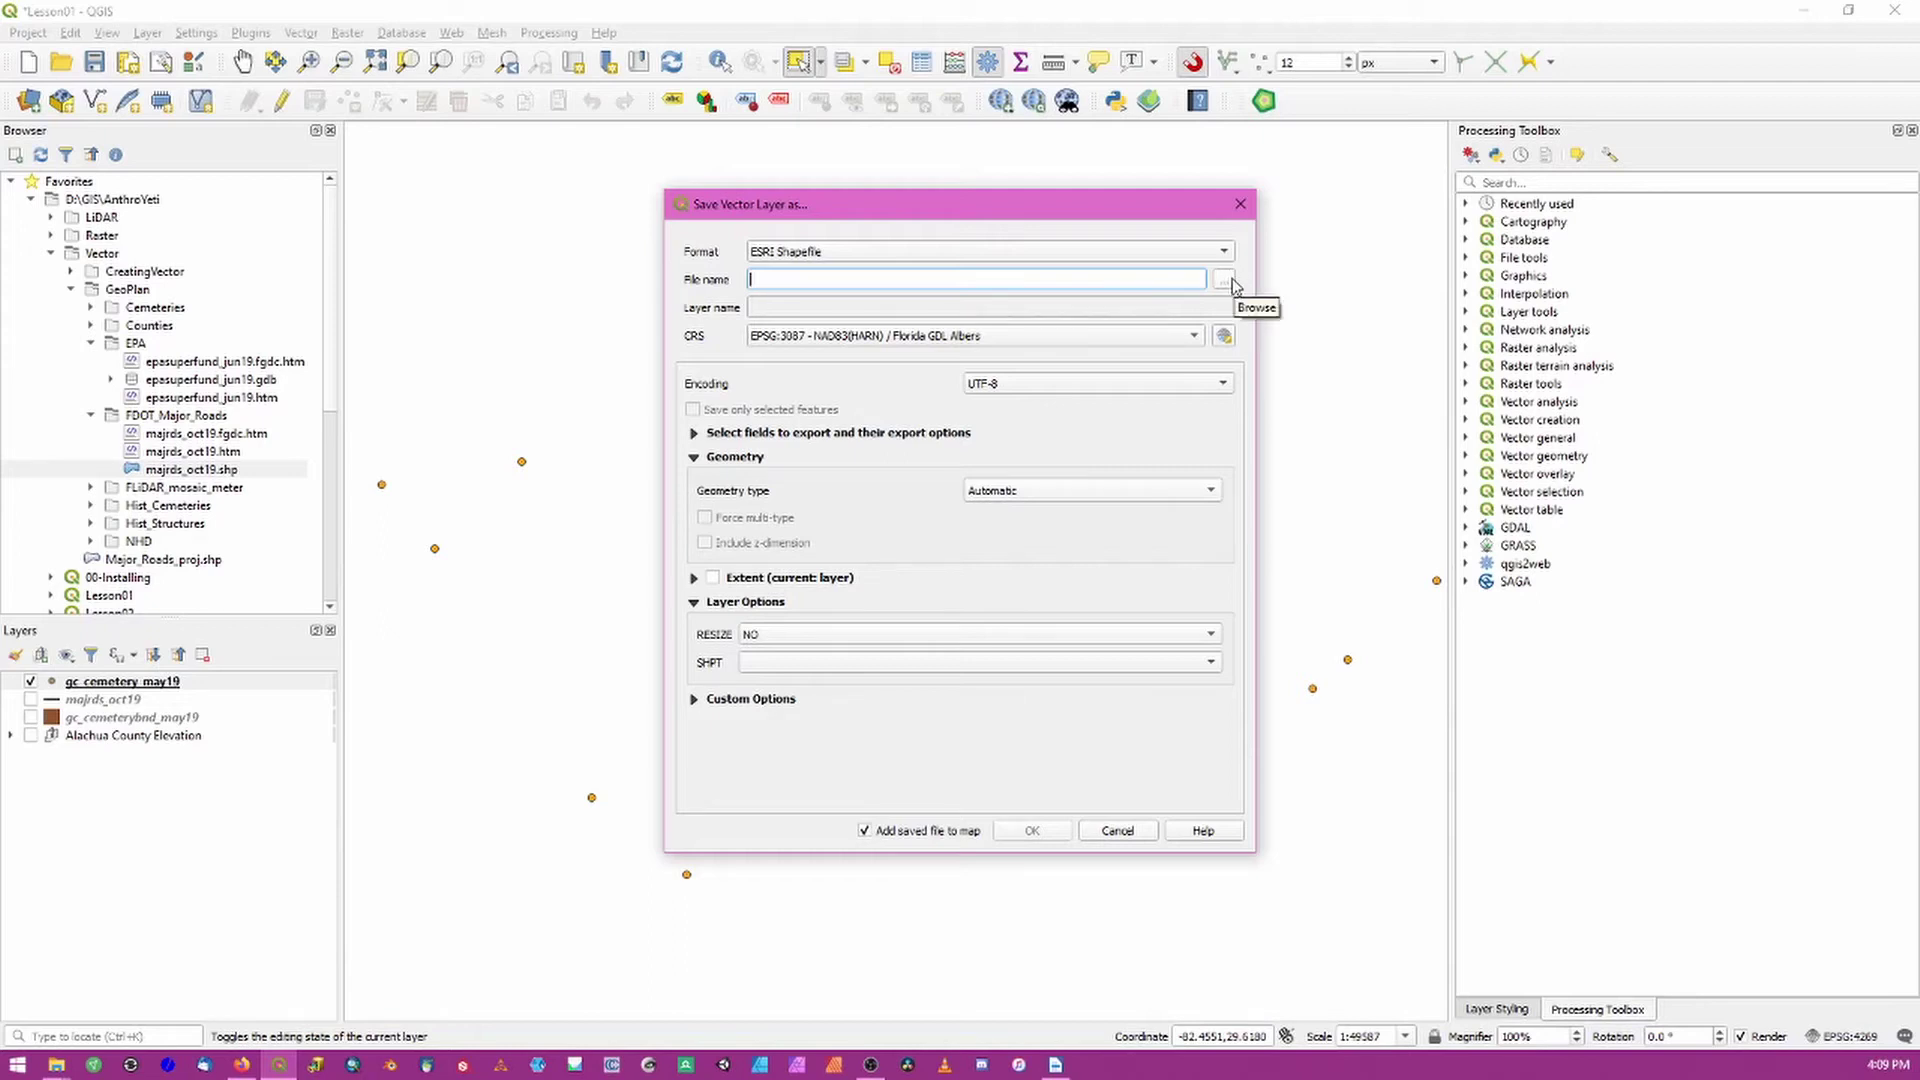
pyautogui.click(1228, 255)
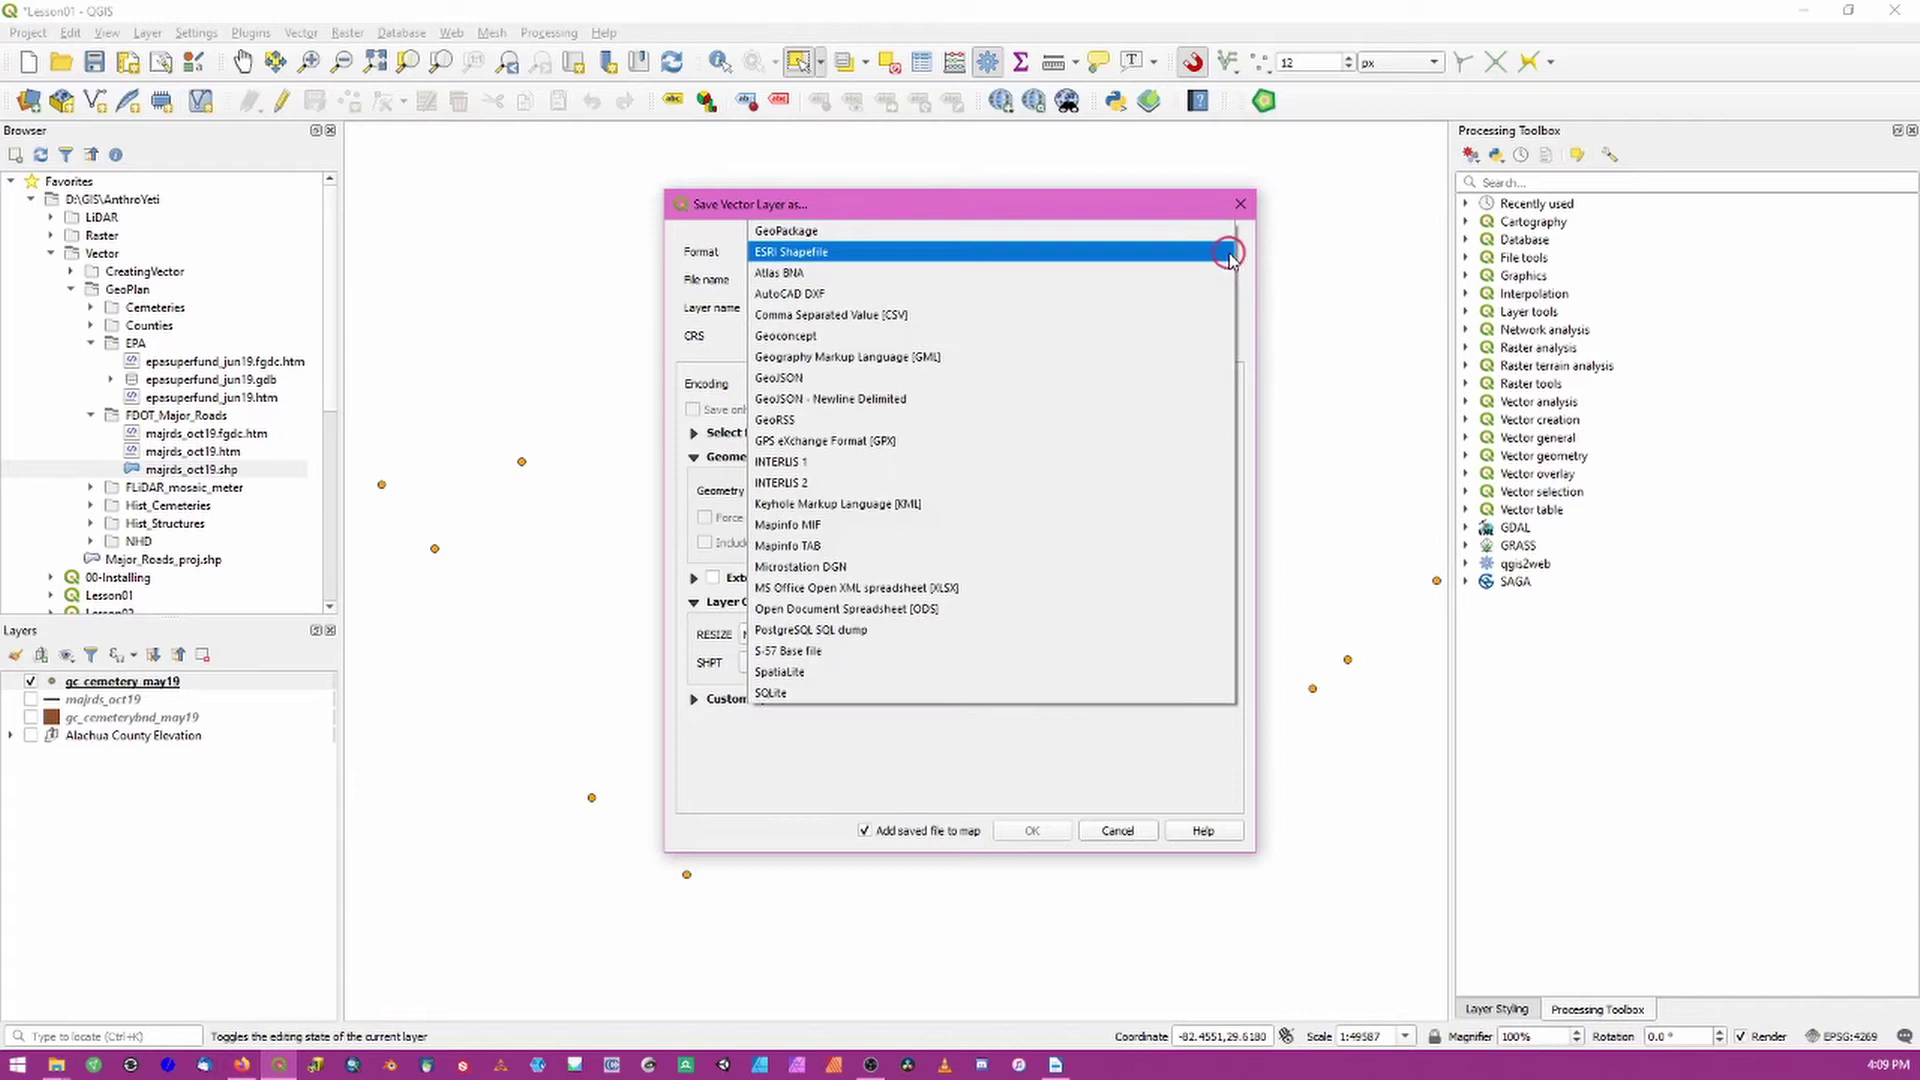
pyautogui.click(820, 250)
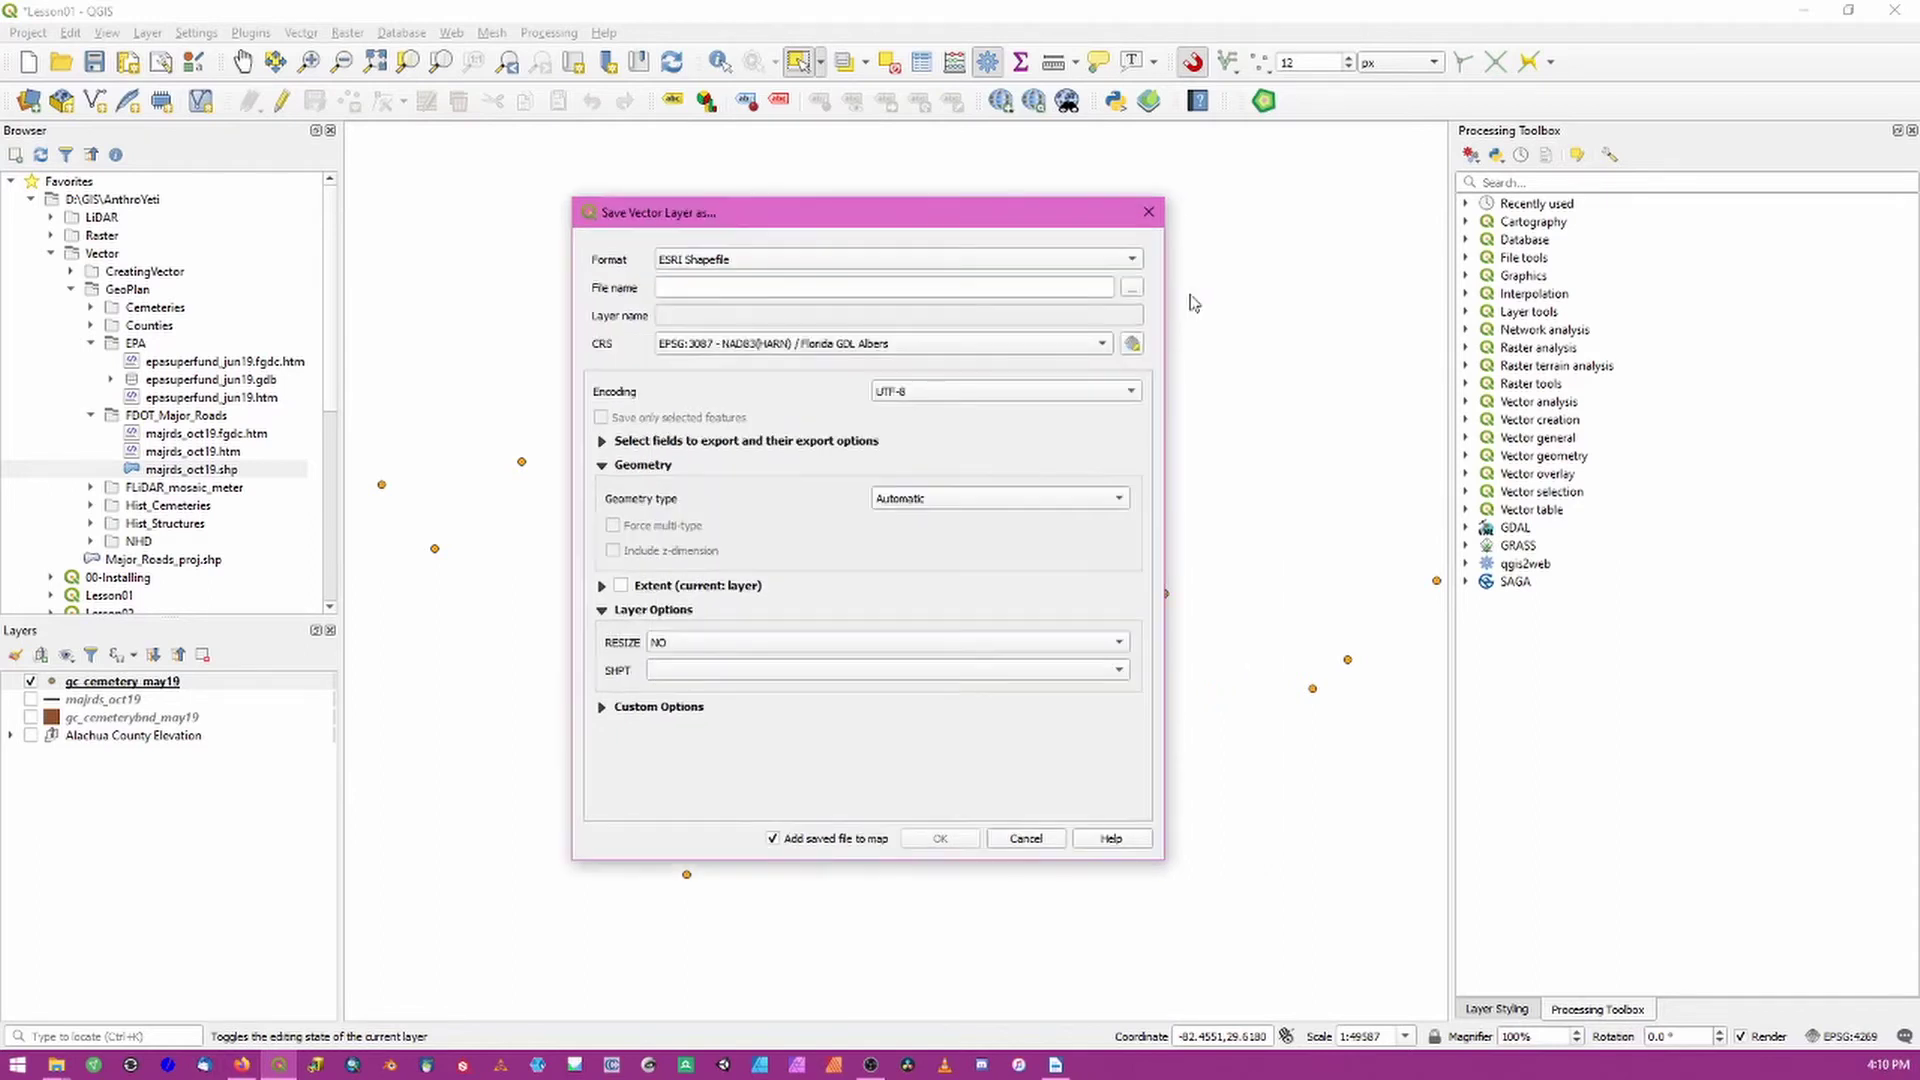
pyautogui.click(1135, 290)
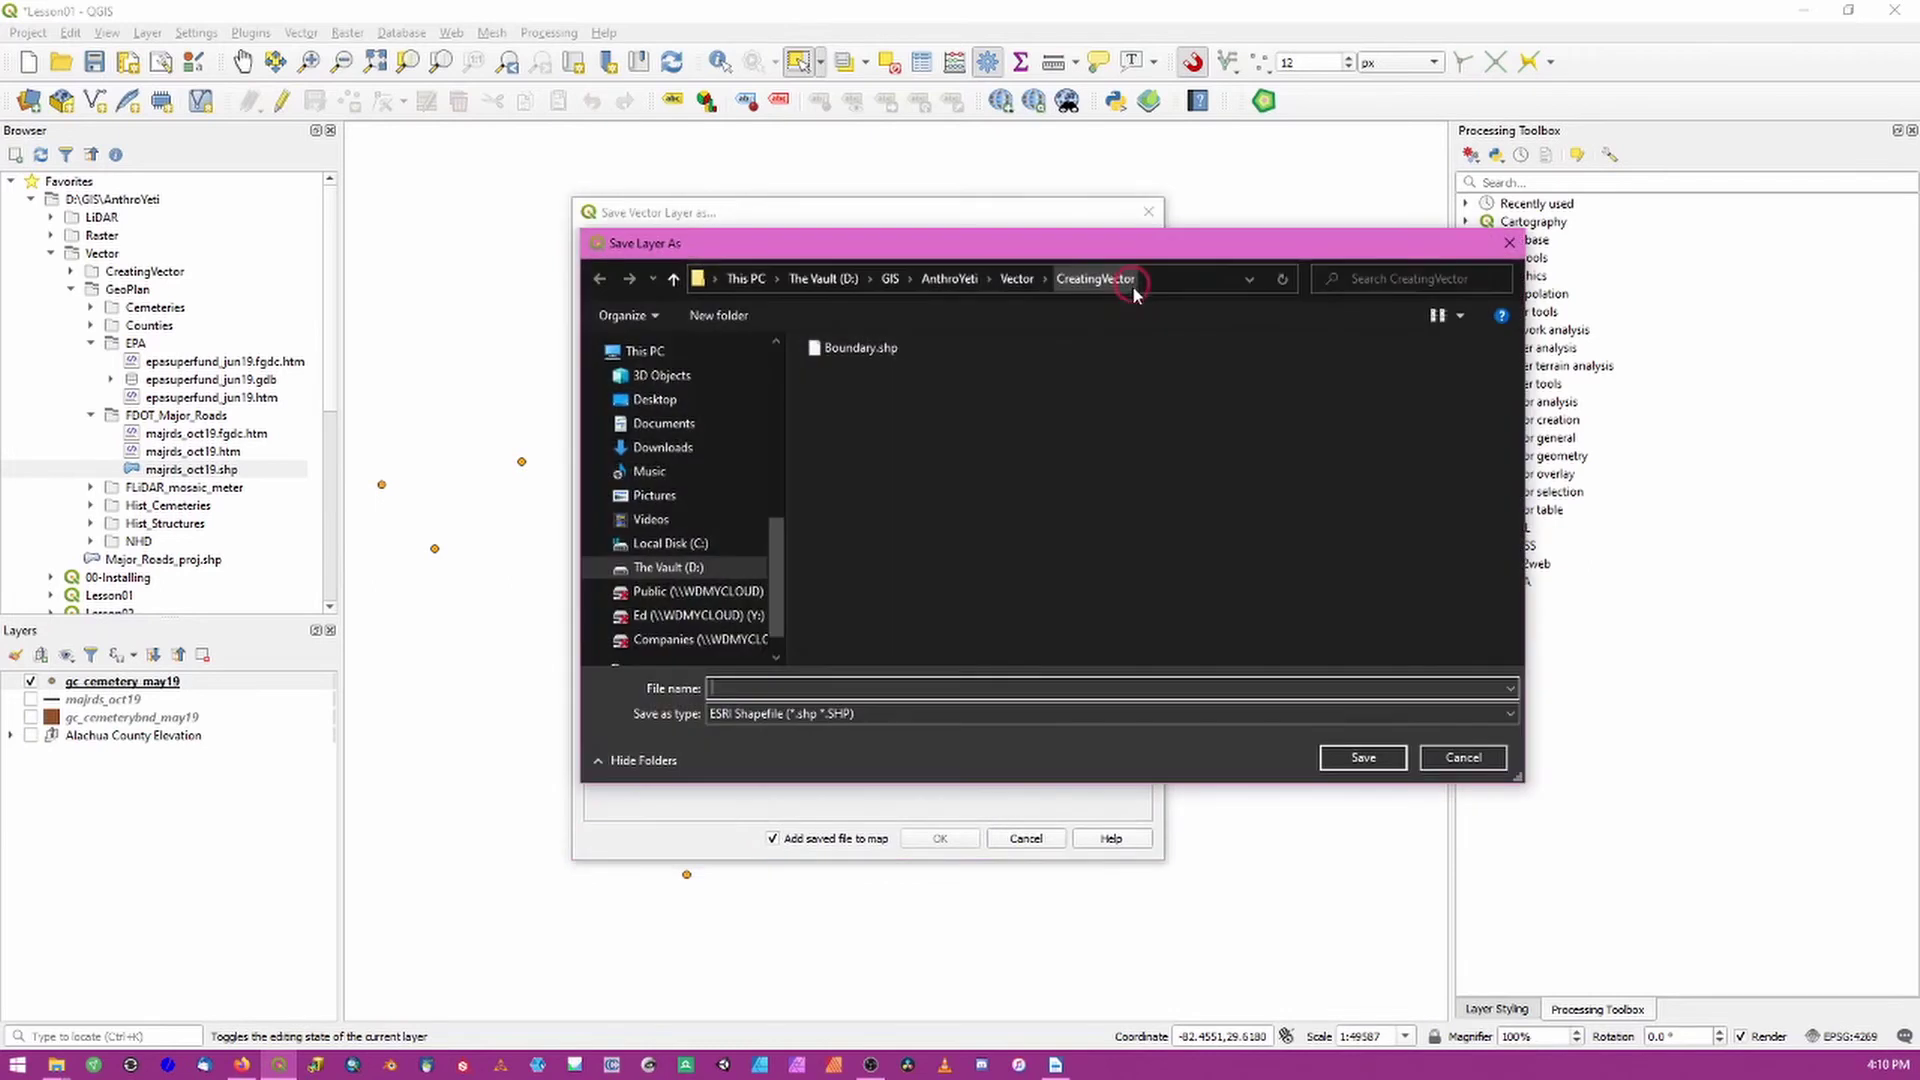
pyautogui.click(1019, 281)
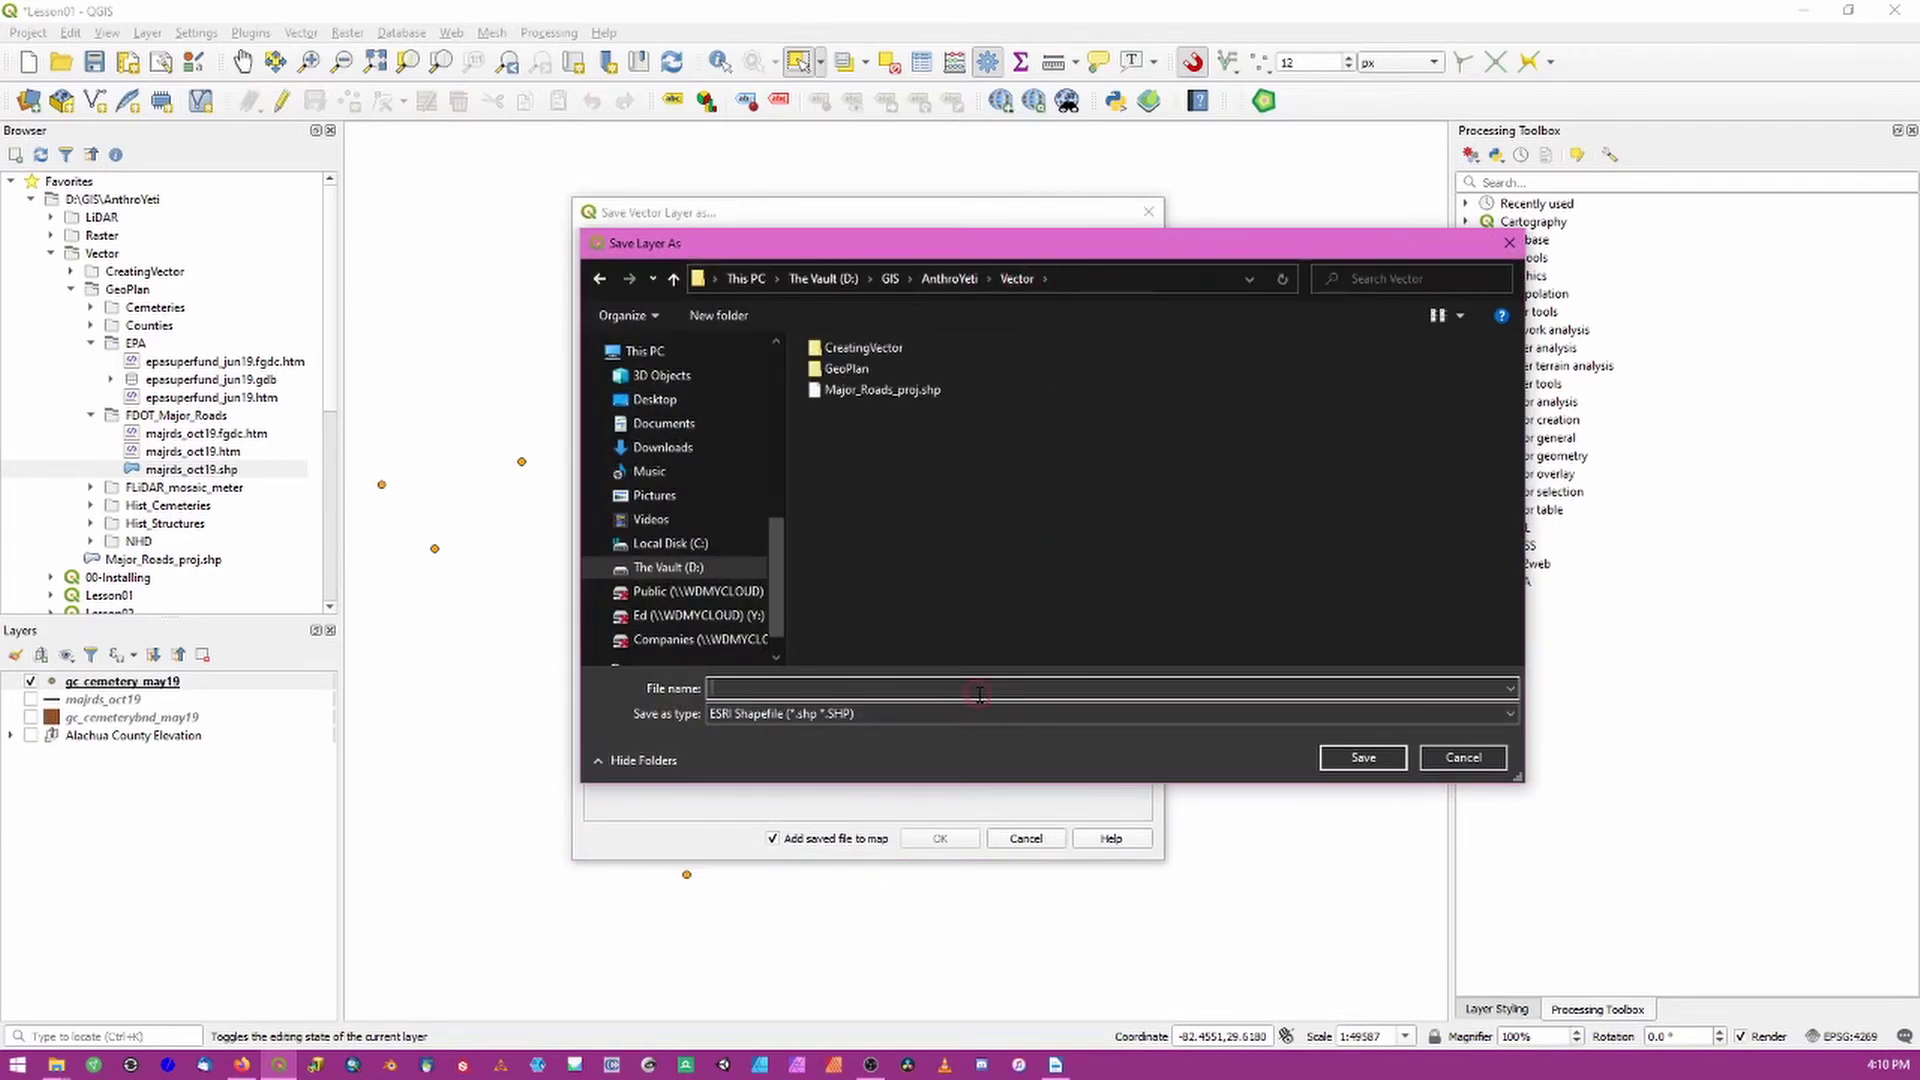
pyautogui.write('Cemeteries')
pyautogui.click(1360, 757)
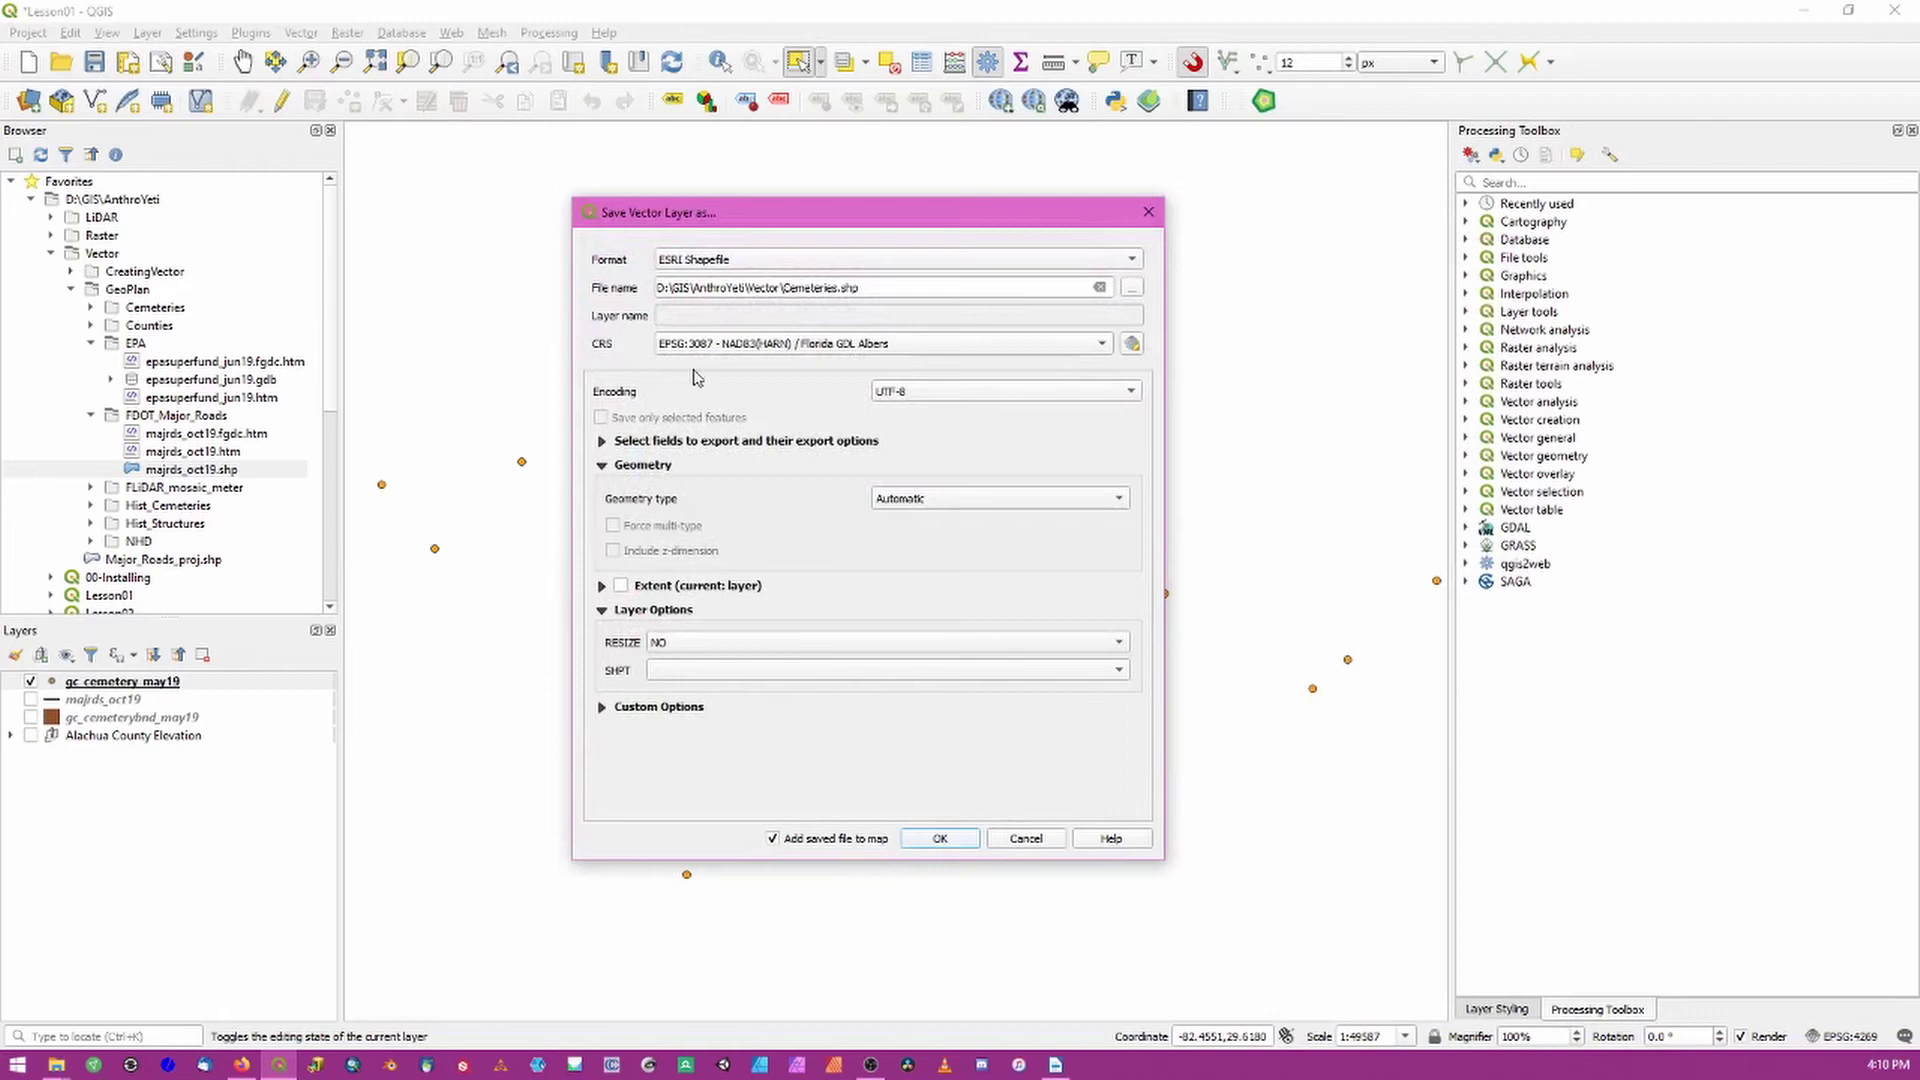
# Filter the export's coordinate system list for 'nad83'.
pyautogui.click(1132, 344)
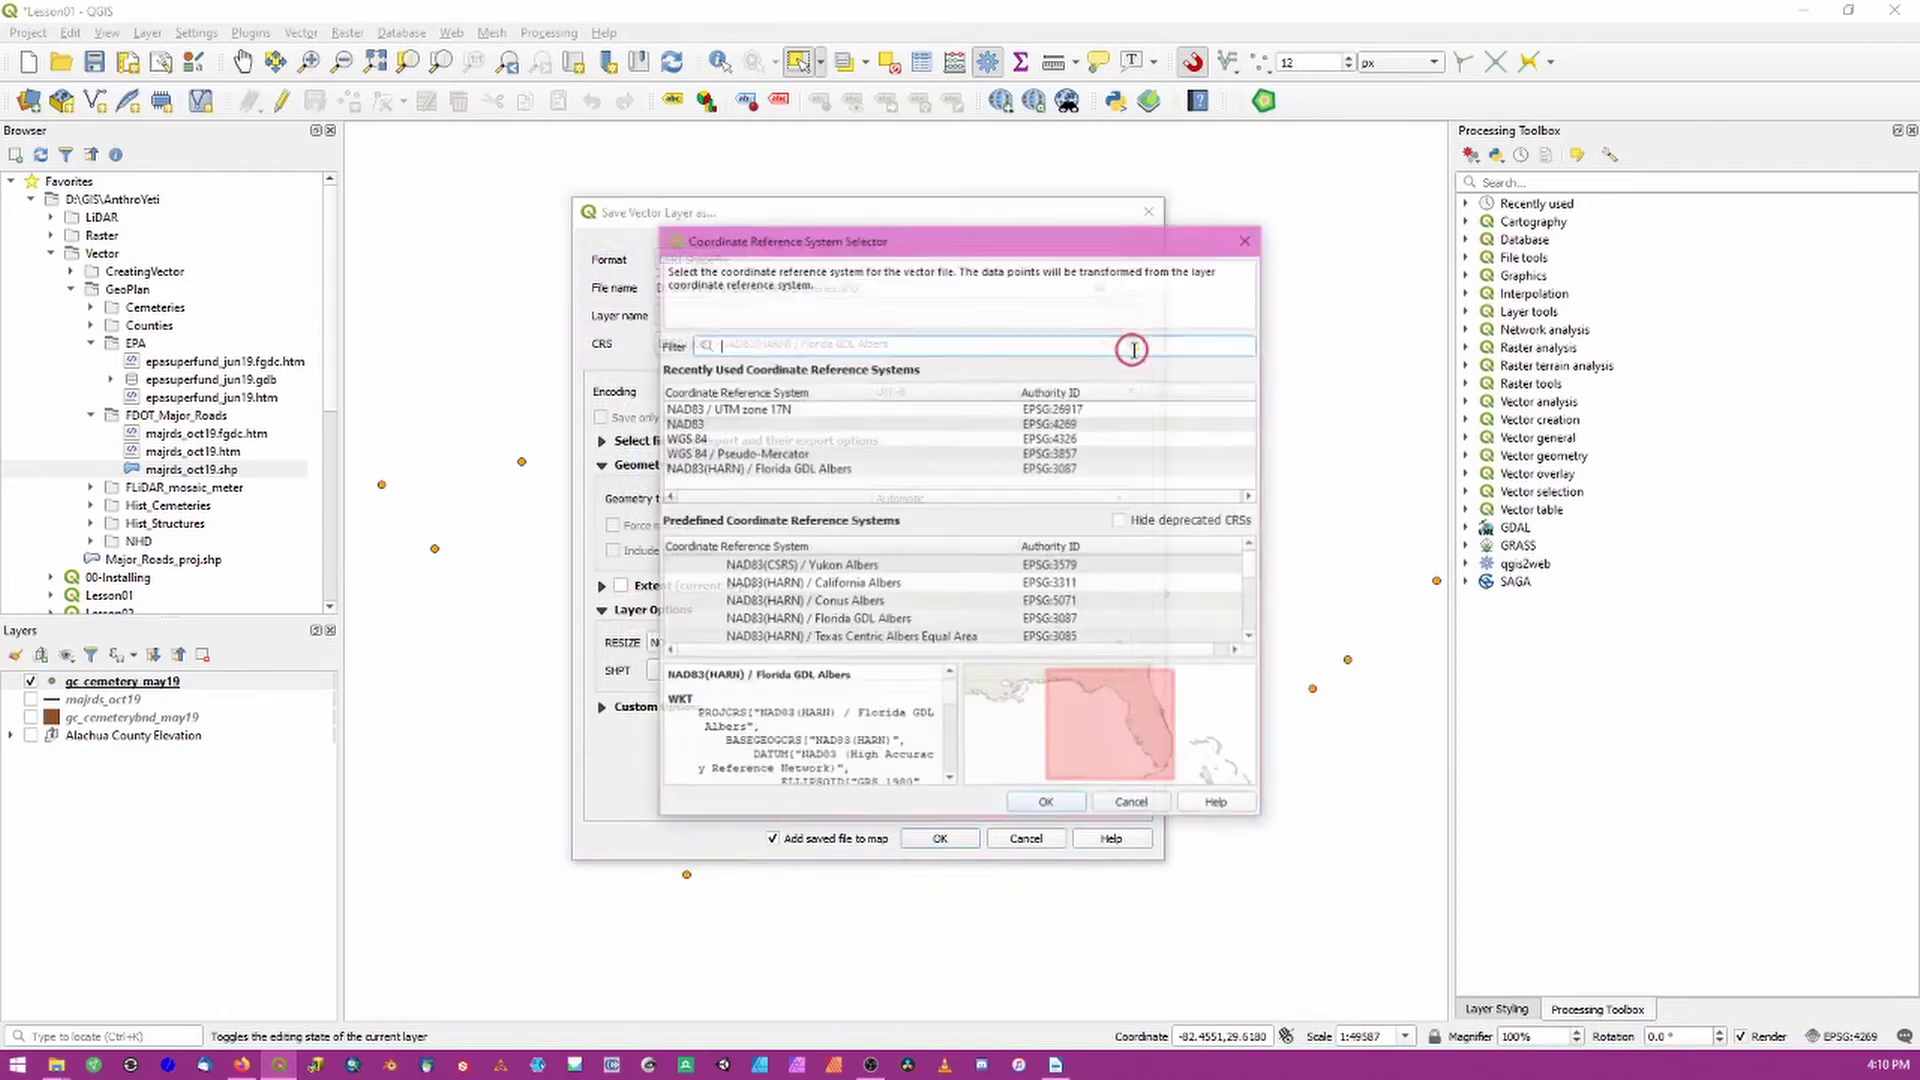
pyautogui.click(820, 353)
pyautogui.write('na')
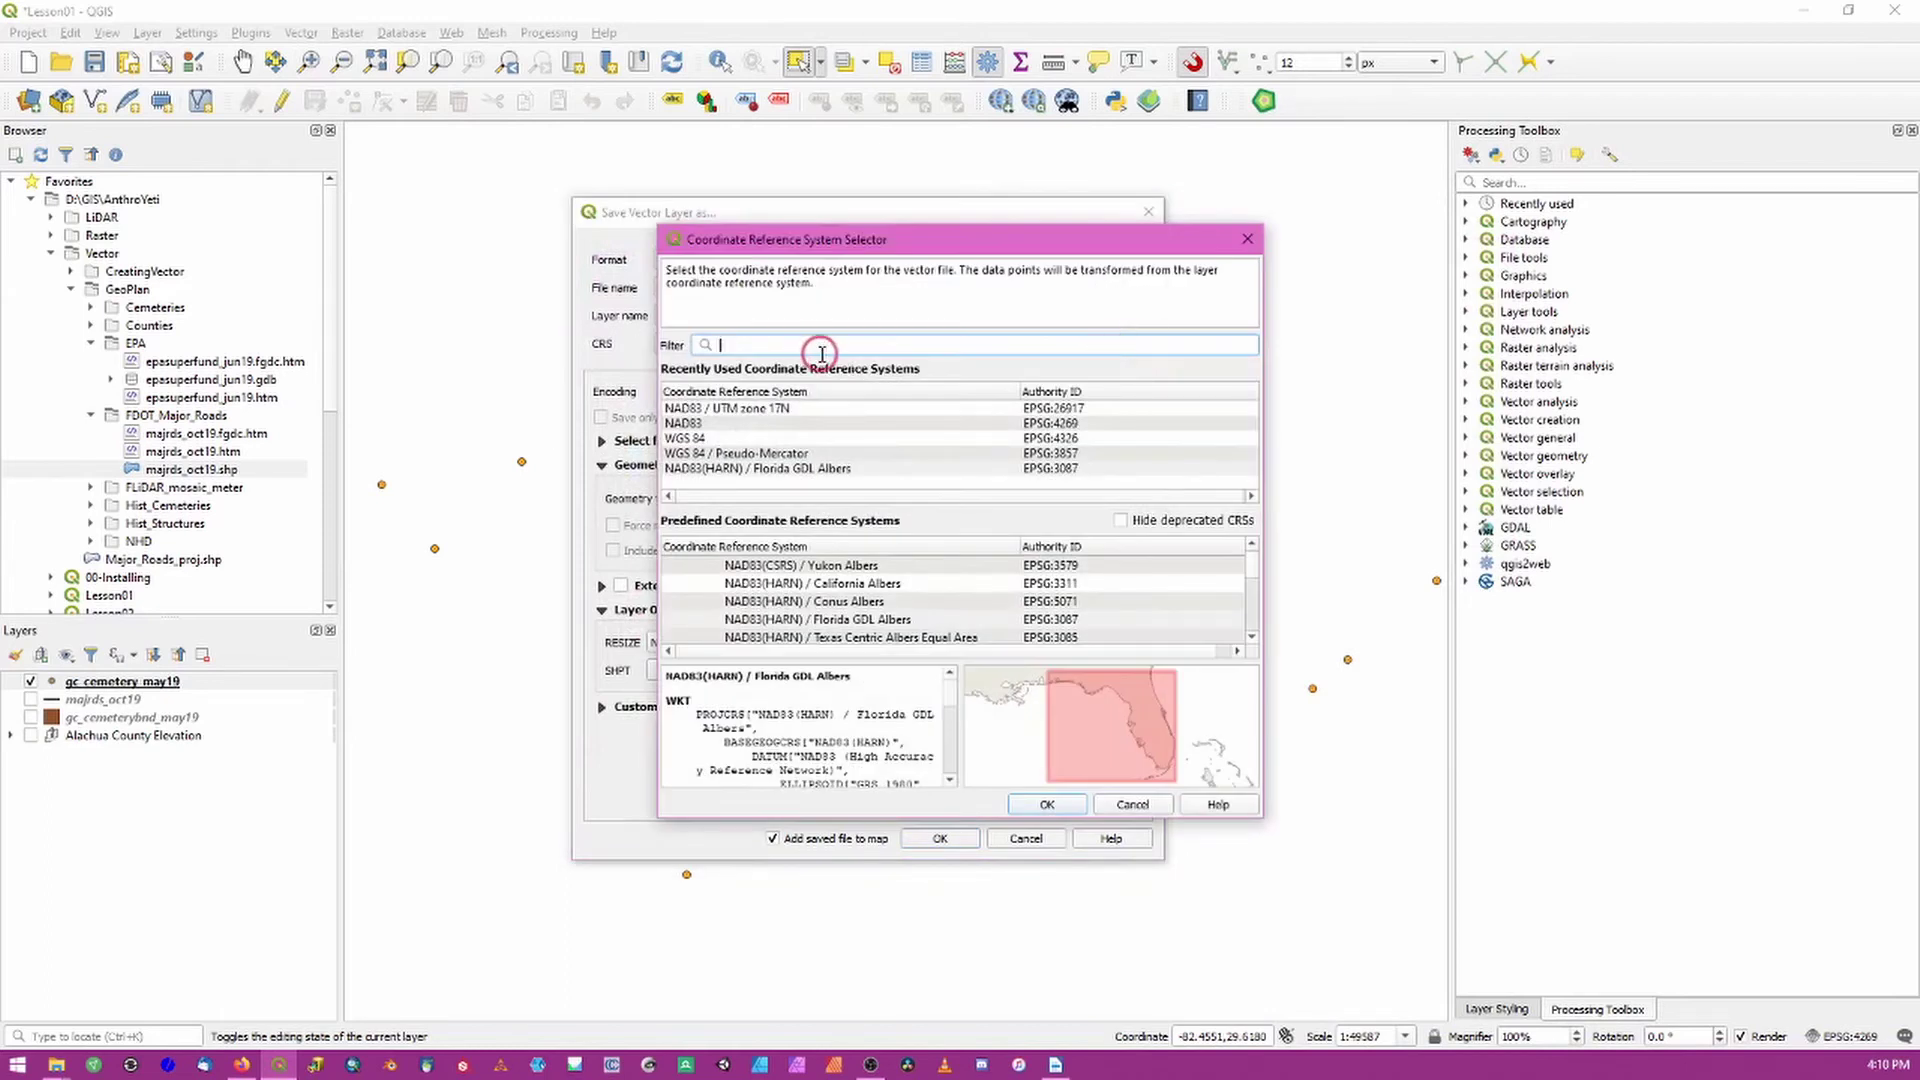
pyautogui.write('d 8')
pyautogui.press('BackSpace')
pyautogui.press('BackSpace')
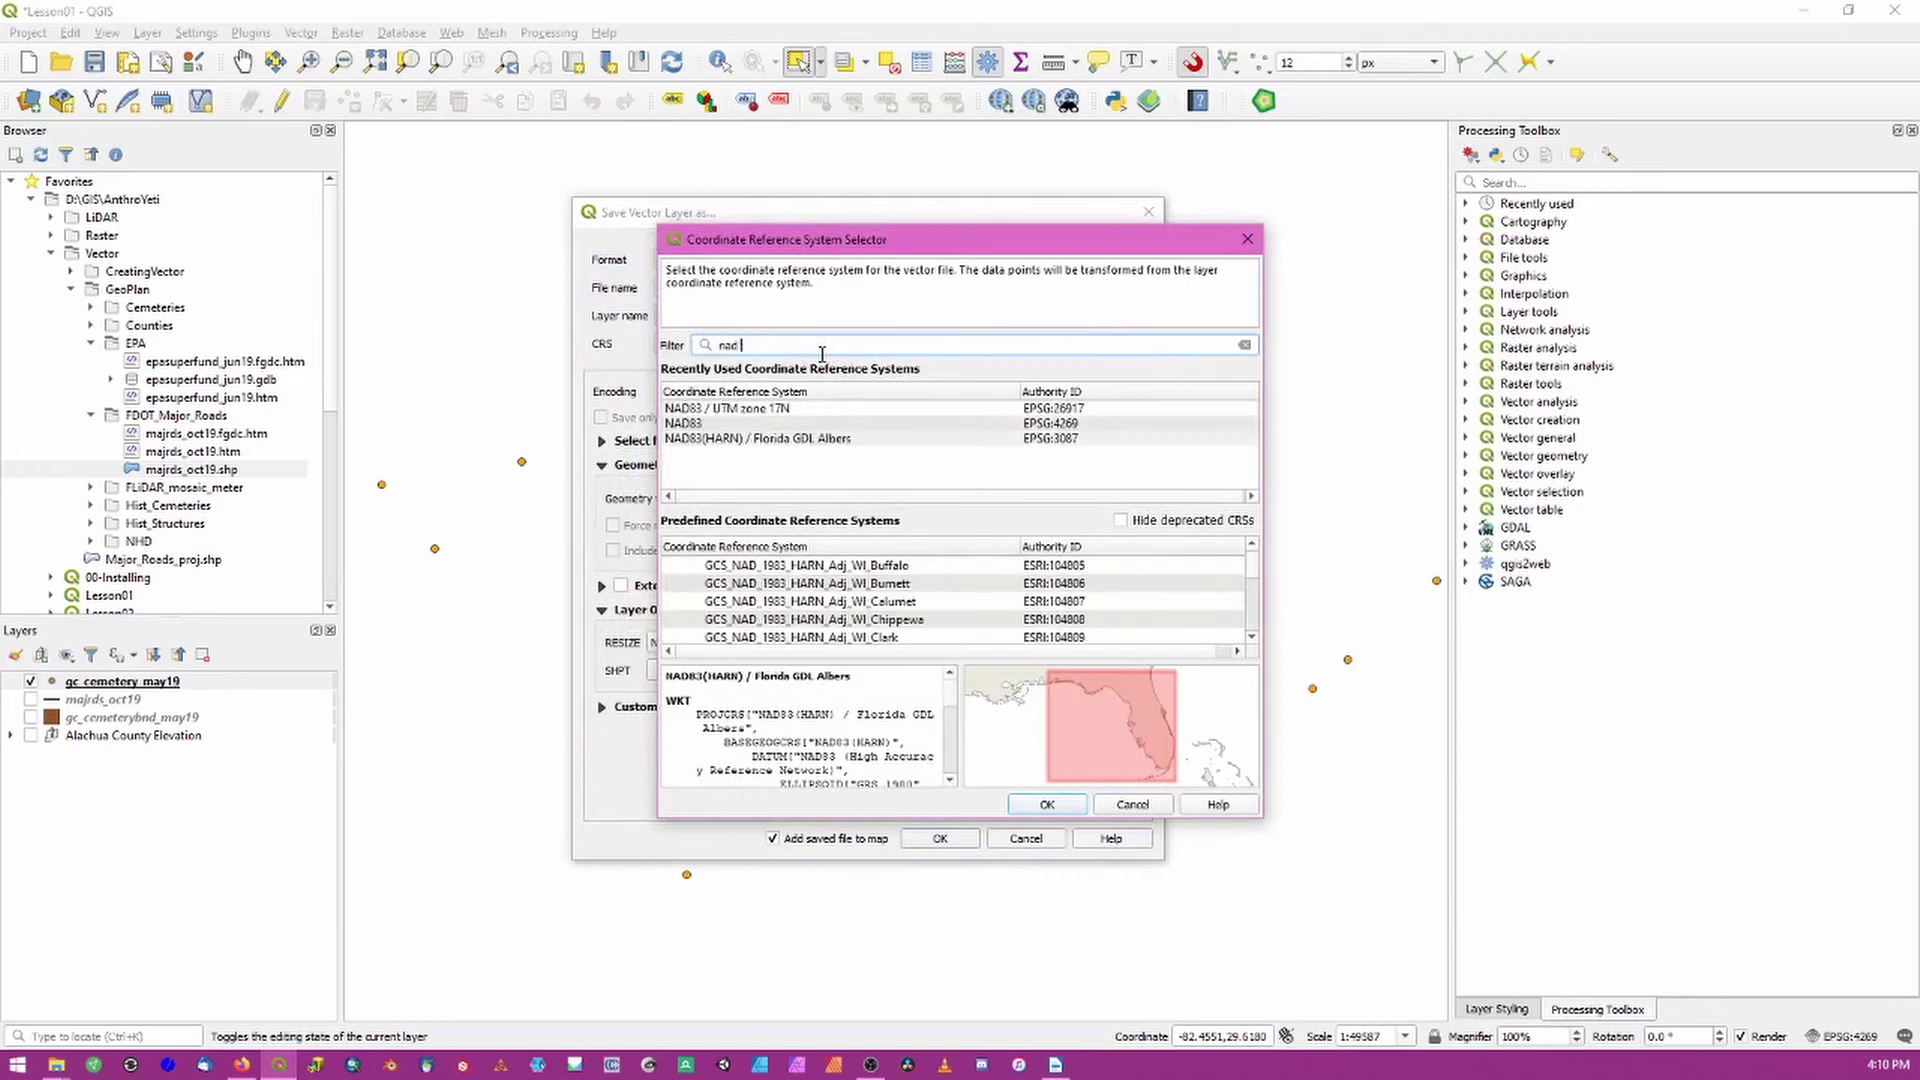
pyautogui.press('BackSpace')
pyautogui.press('BackSpace')
pyautogui.press('BackSpace')
pyautogui.write('nad')
pyautogui.press('BackSpace')
pyautogui.press('BackSpace')
pyautogui.press('BackSpace')
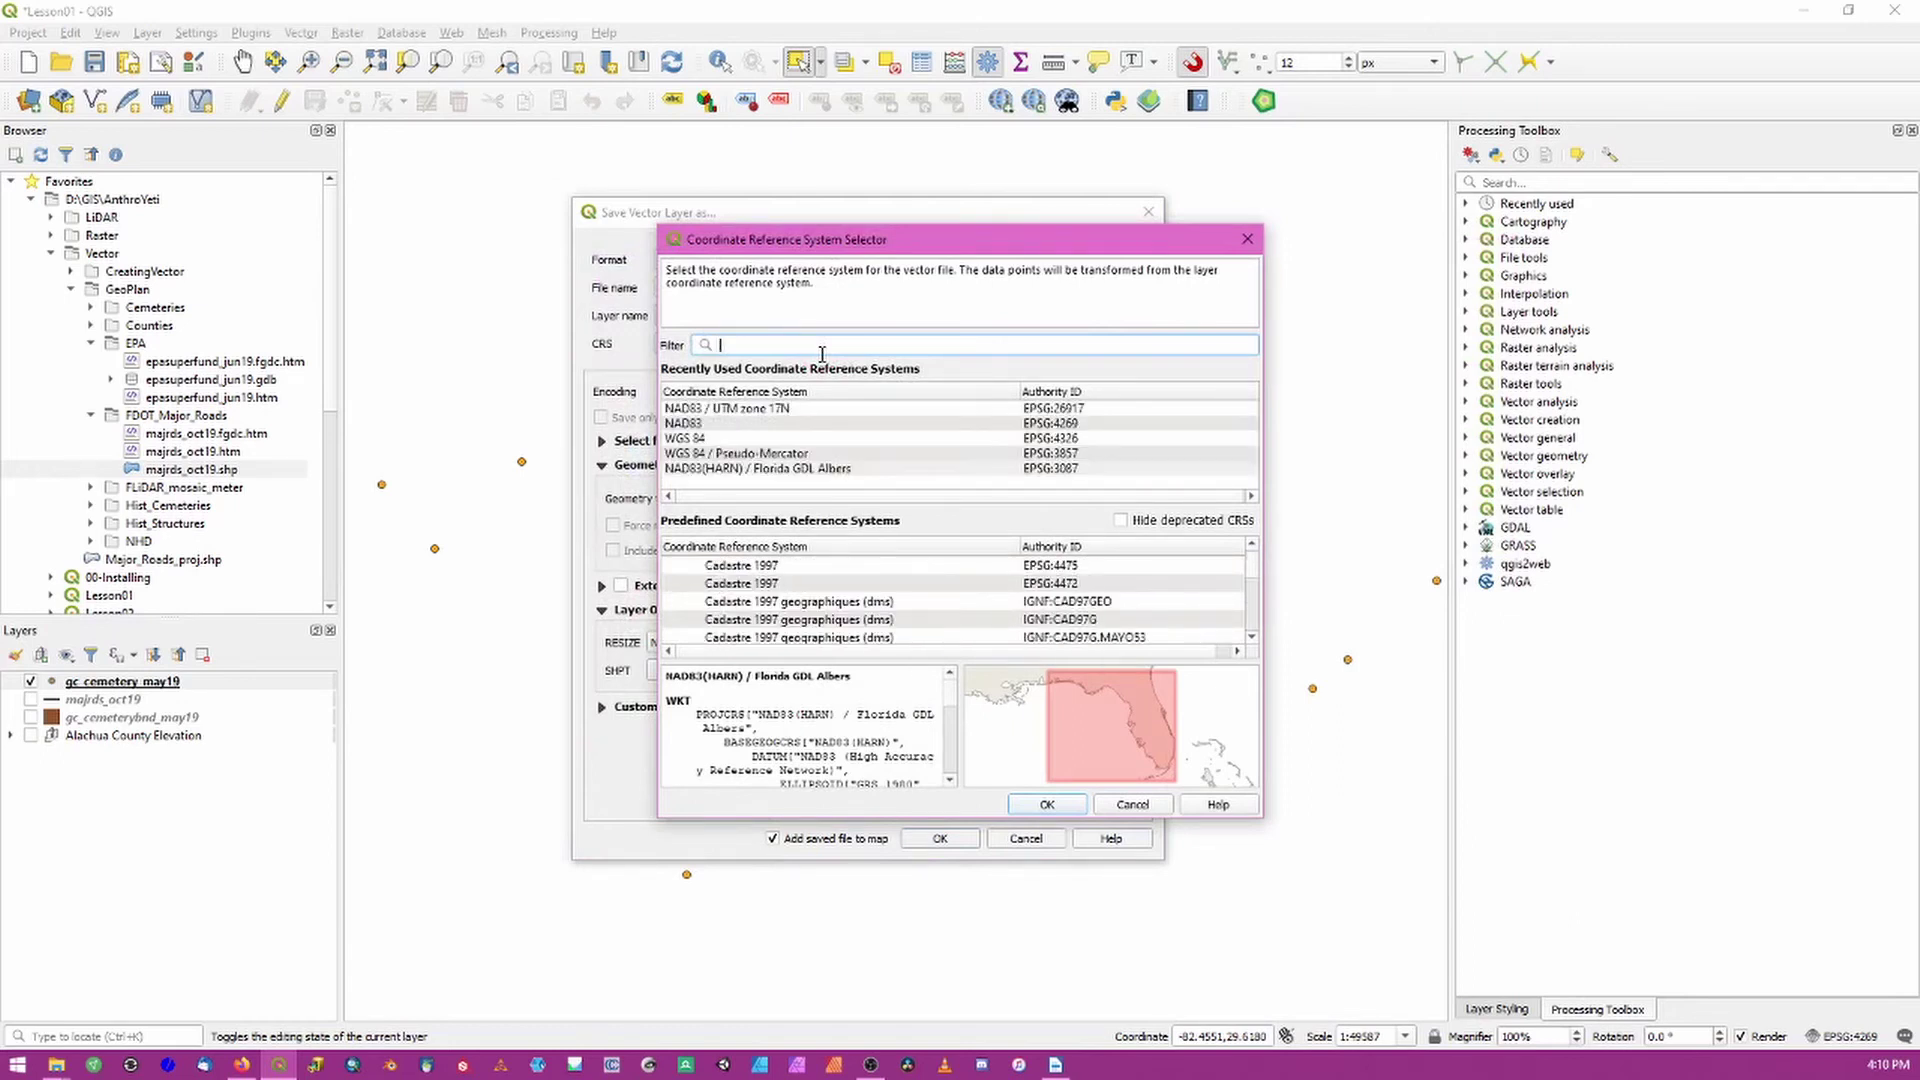
pyautogui.write('nad')
pyautogui.press('BackSpace')
pyautogui.write('9')
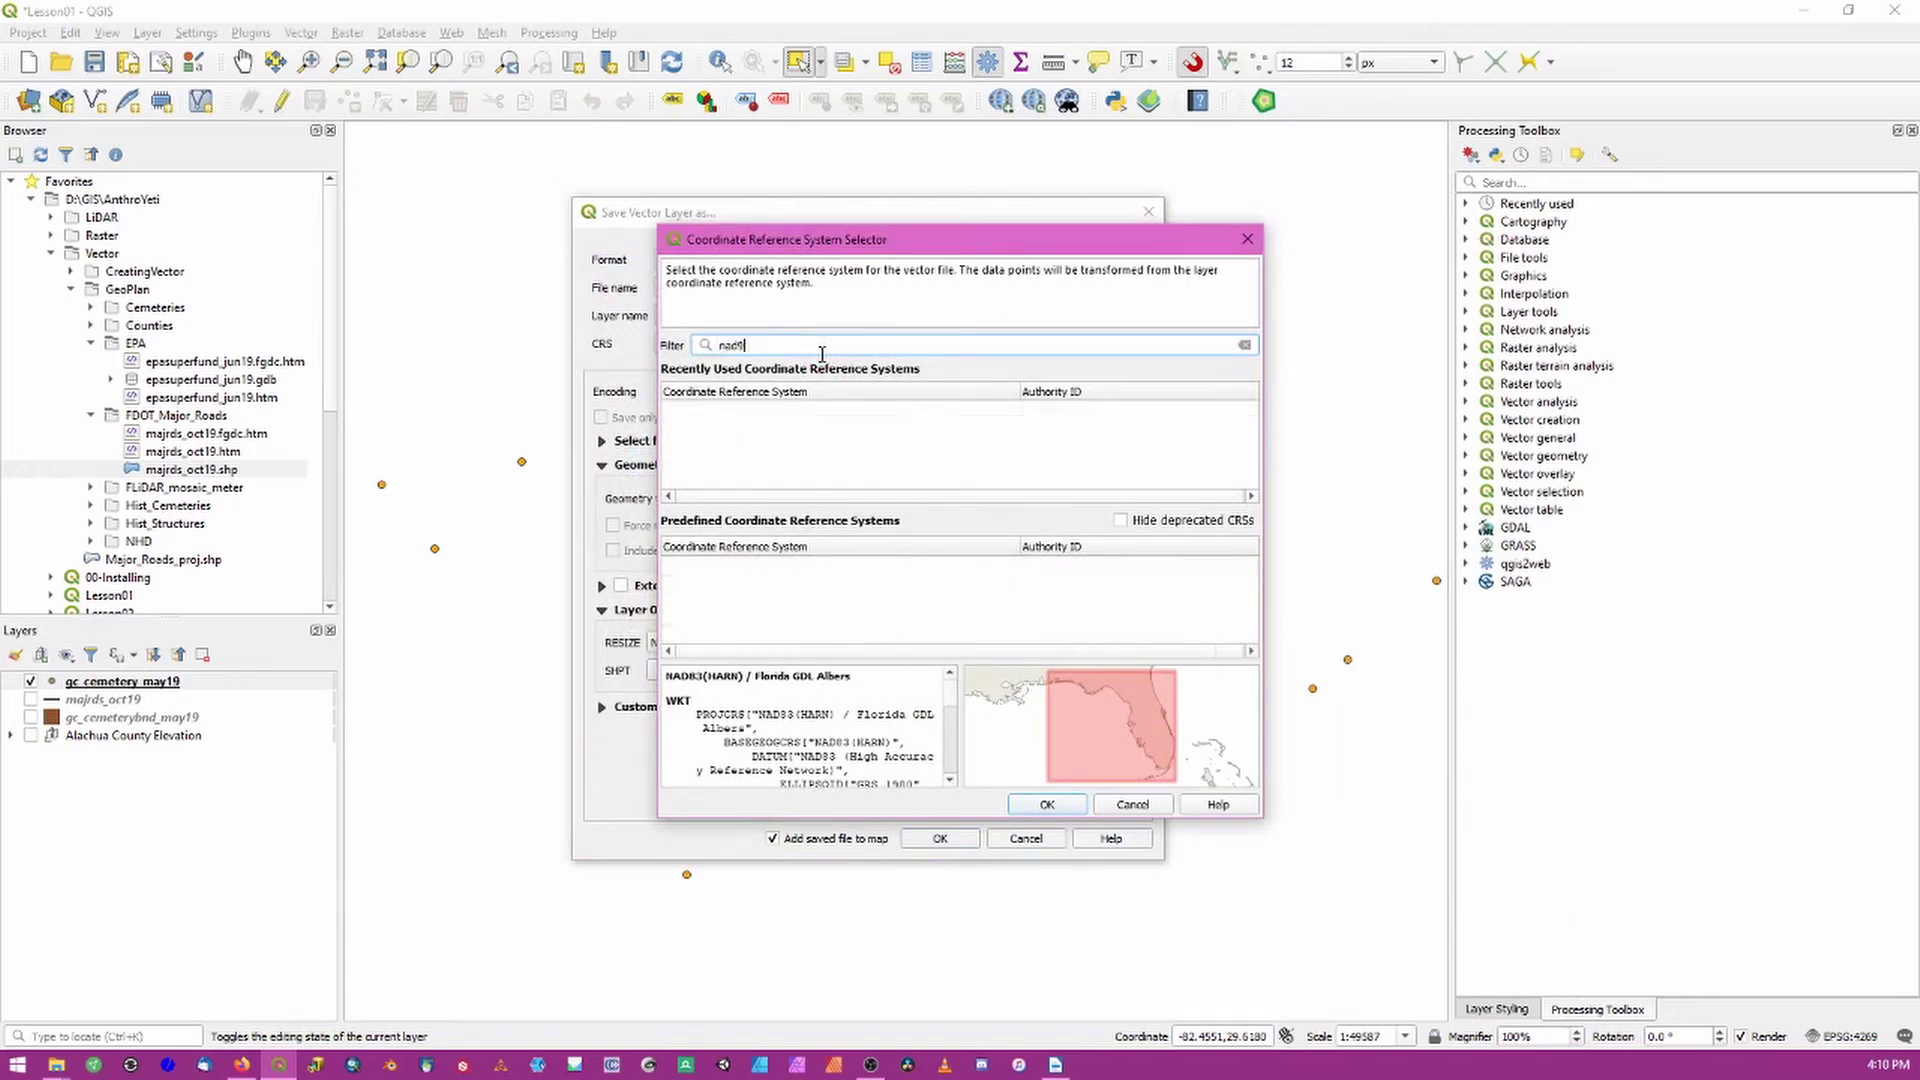
pyautogui.press('BackSpace')
pyautogui.write('83')
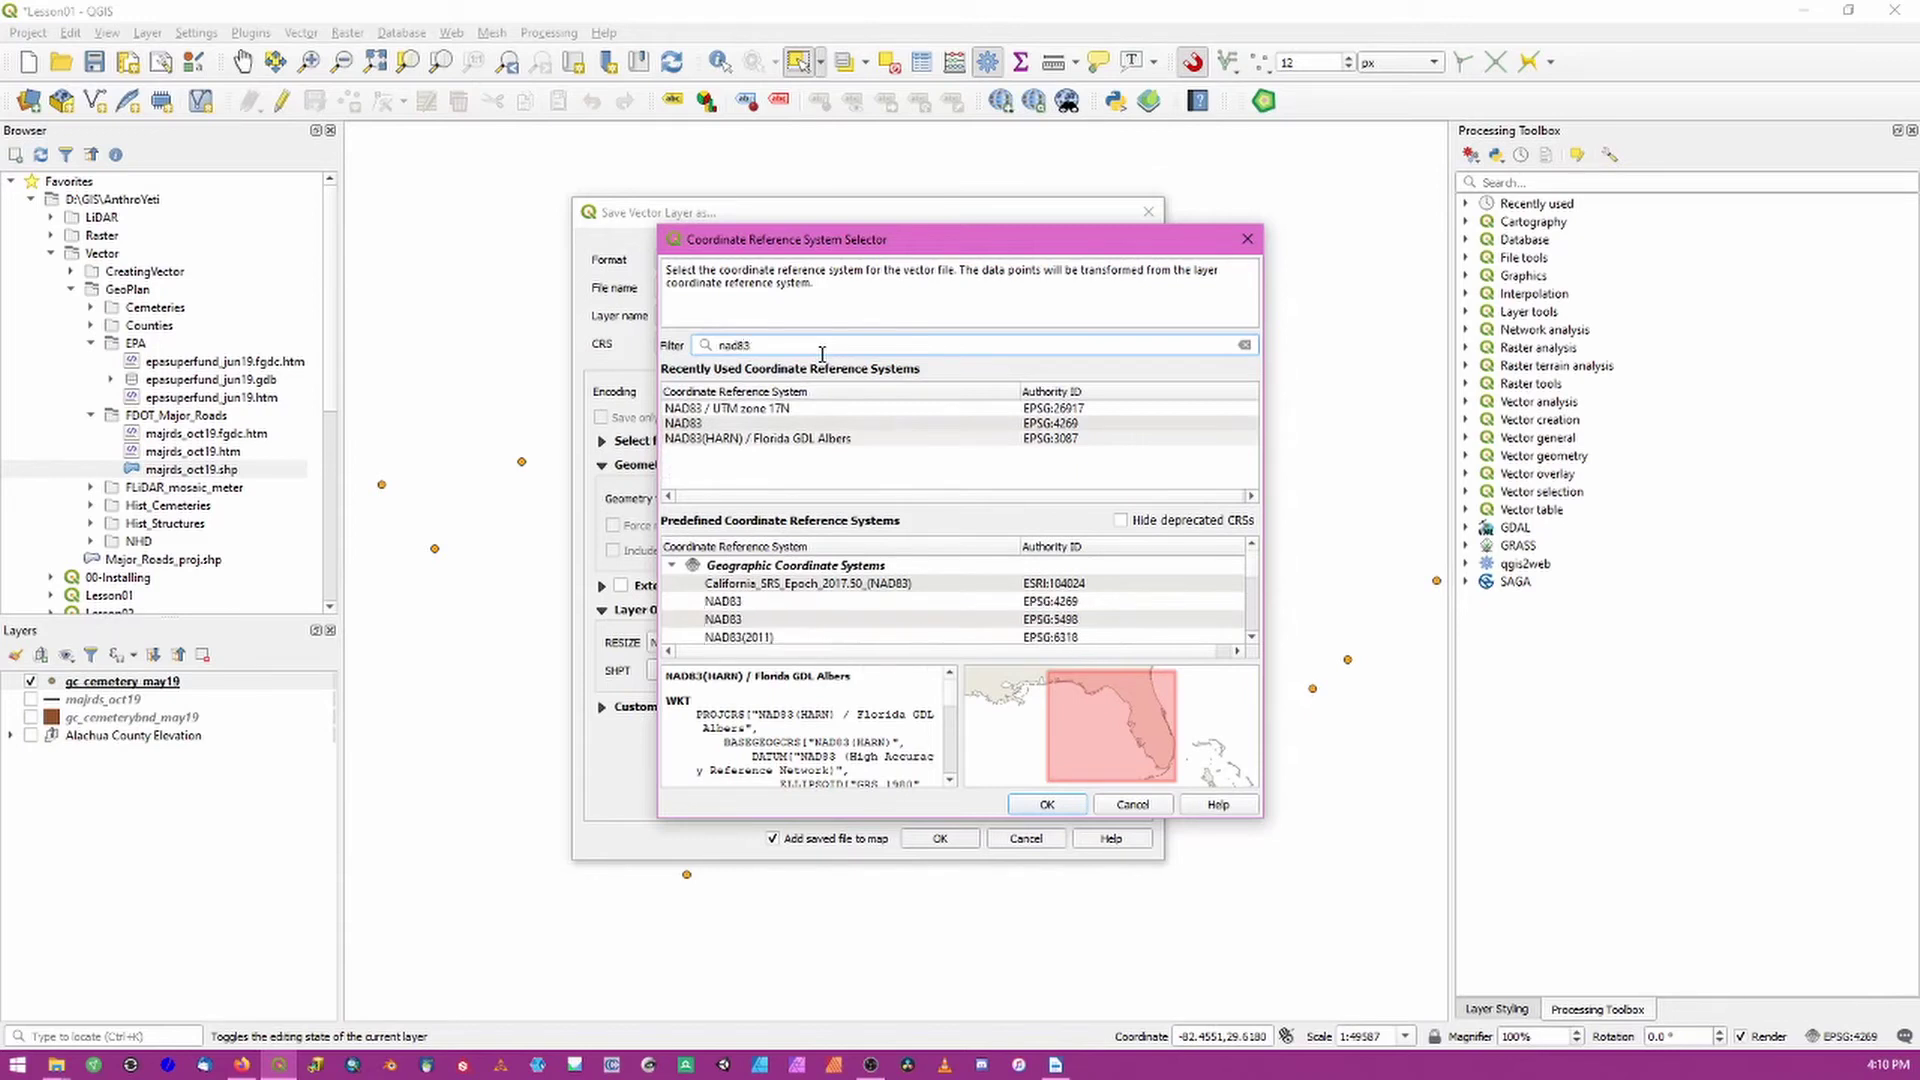
pyautogui.click(824, 409)
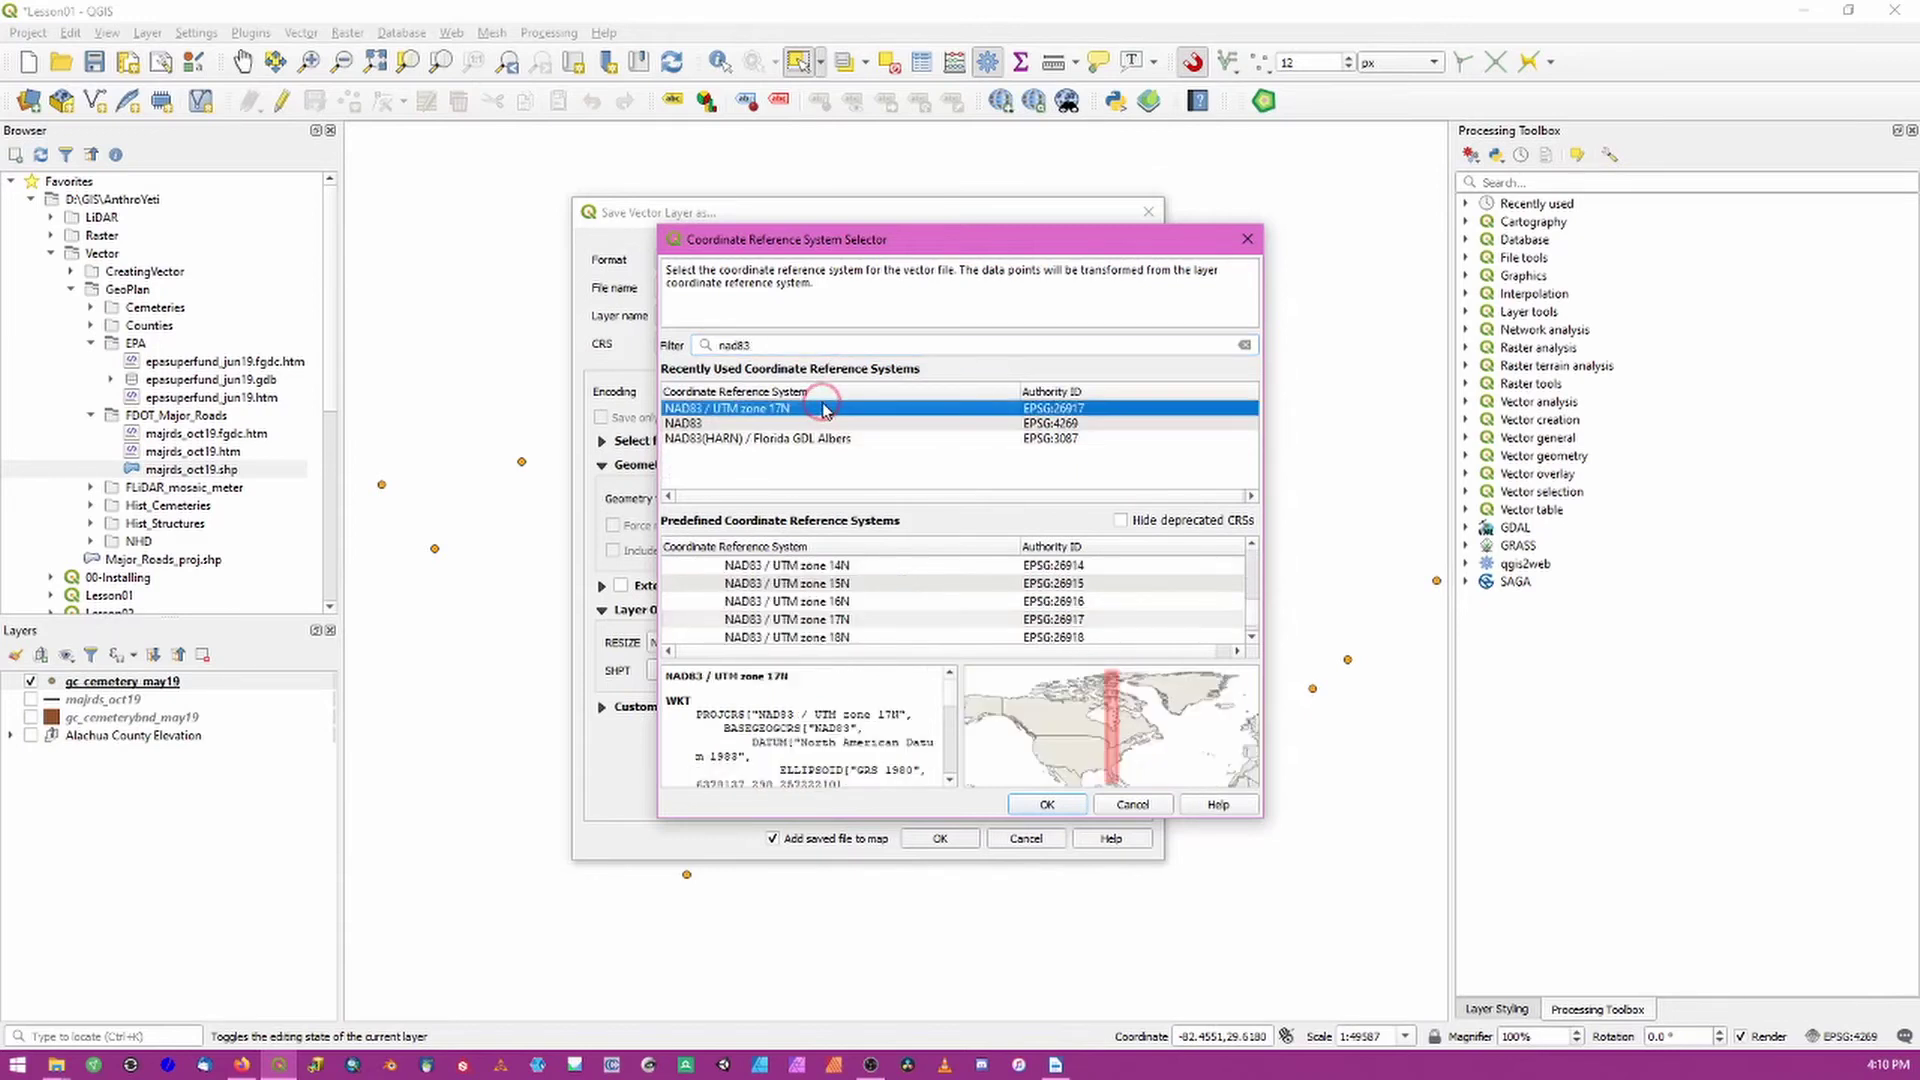
# Narrow the search with 'utm 17n' and choose NAD83 / UTM zone 17N (EPSG:26917).
pyautogui.scroll(3, 1025, 575)
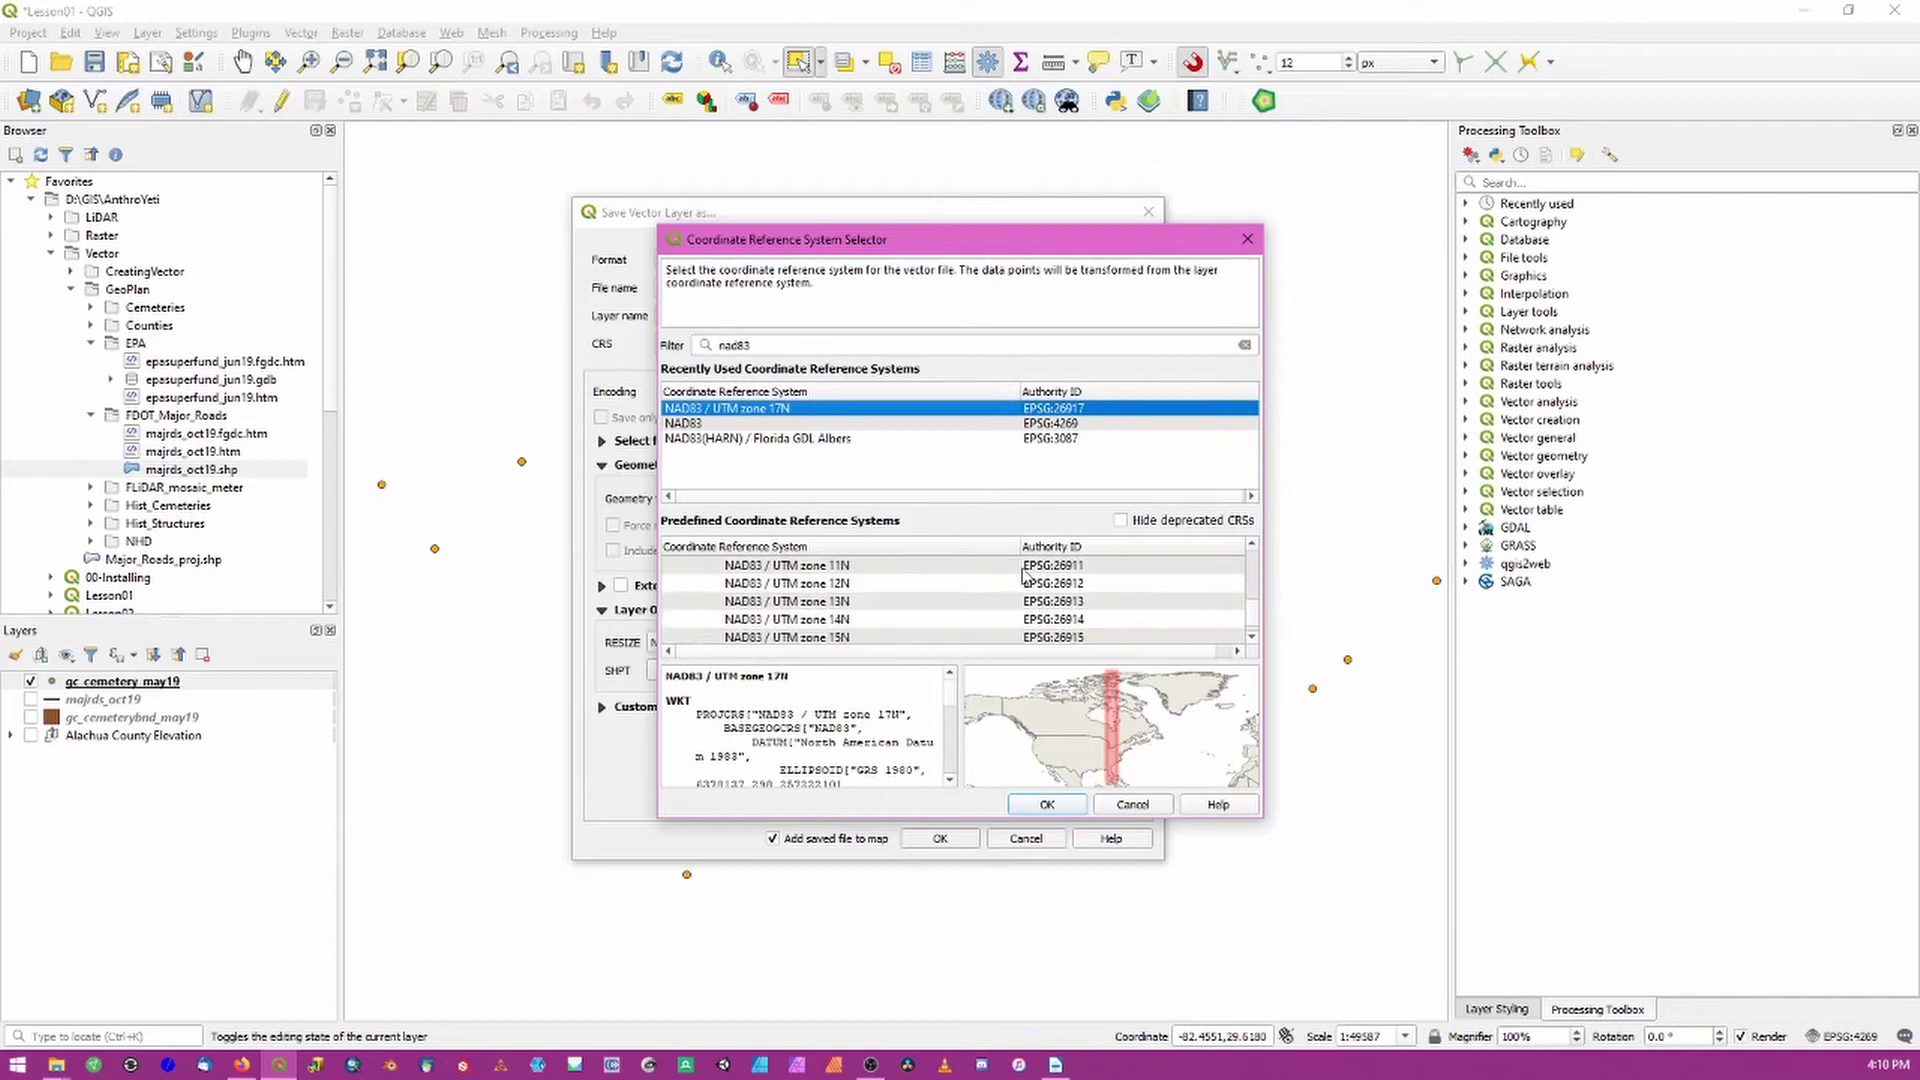
pyautogui.click(795, 343)
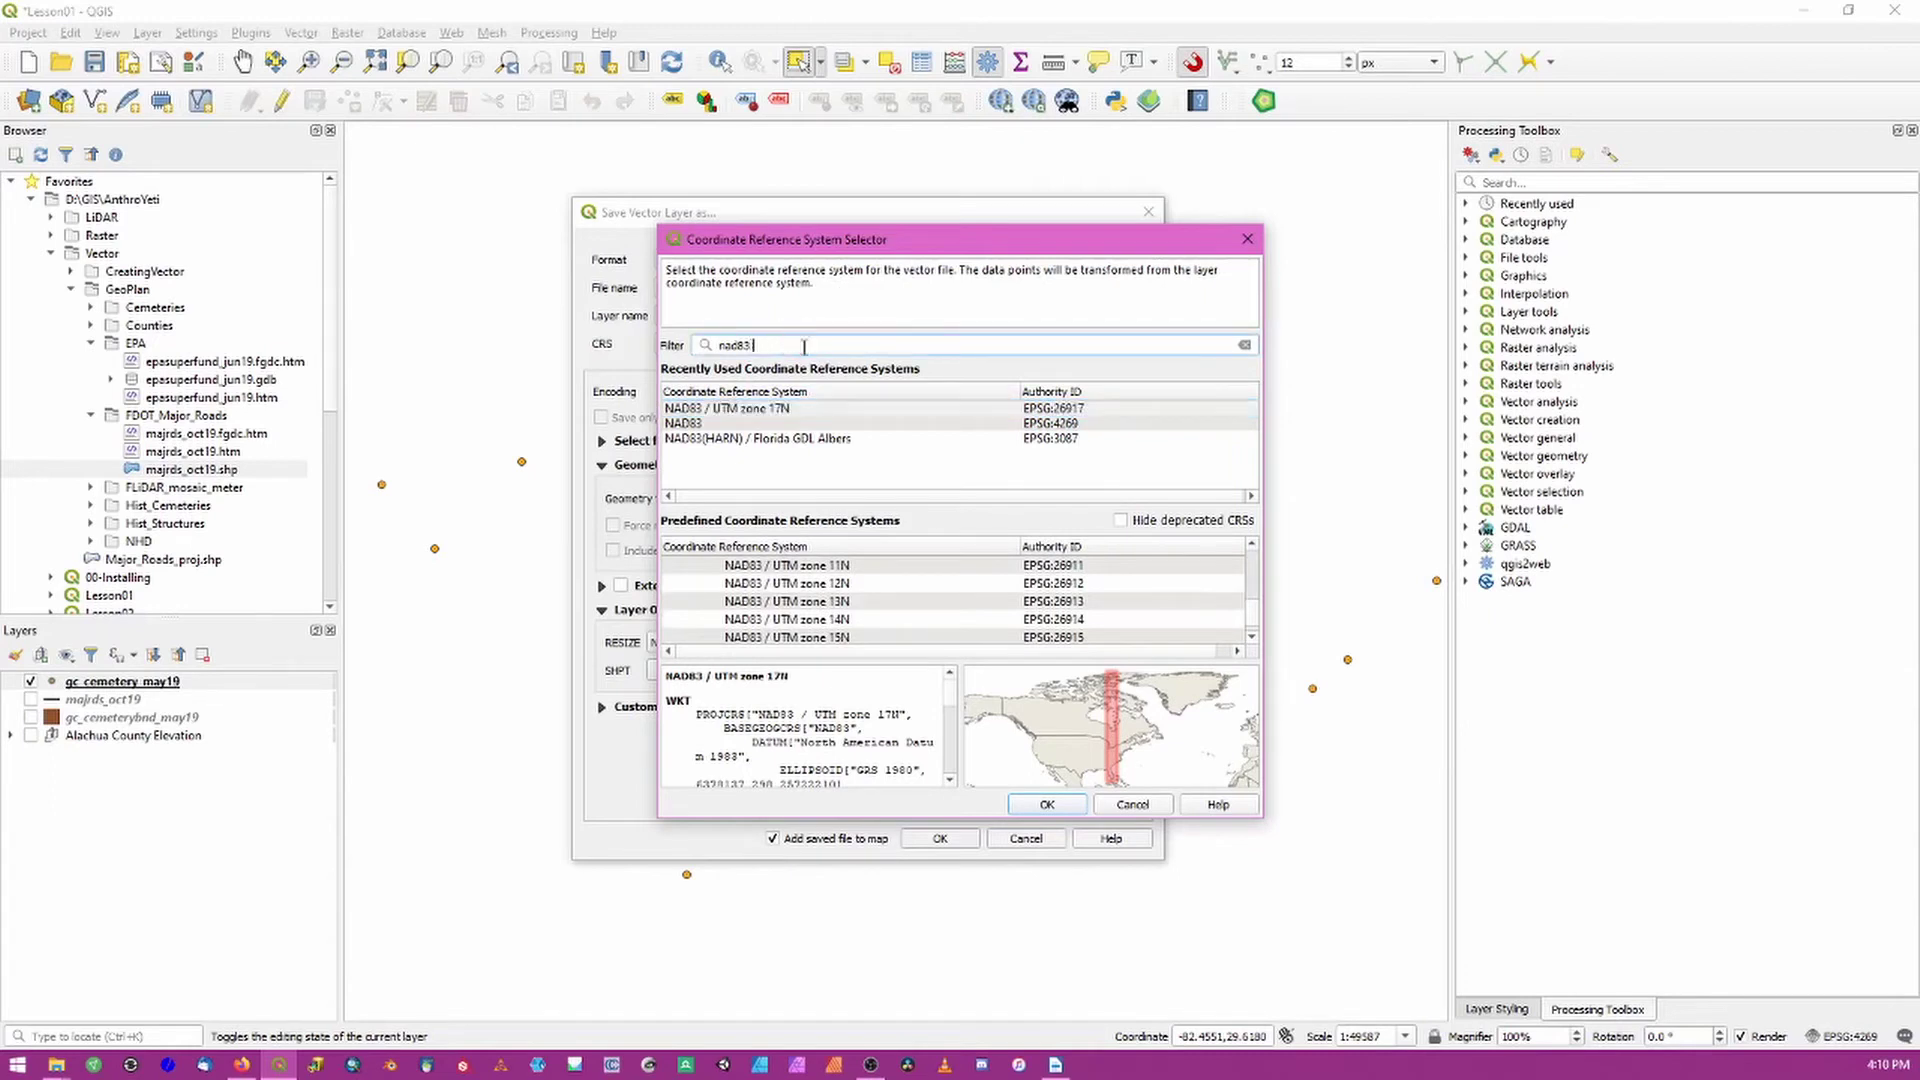
pyautogui.write('utm')
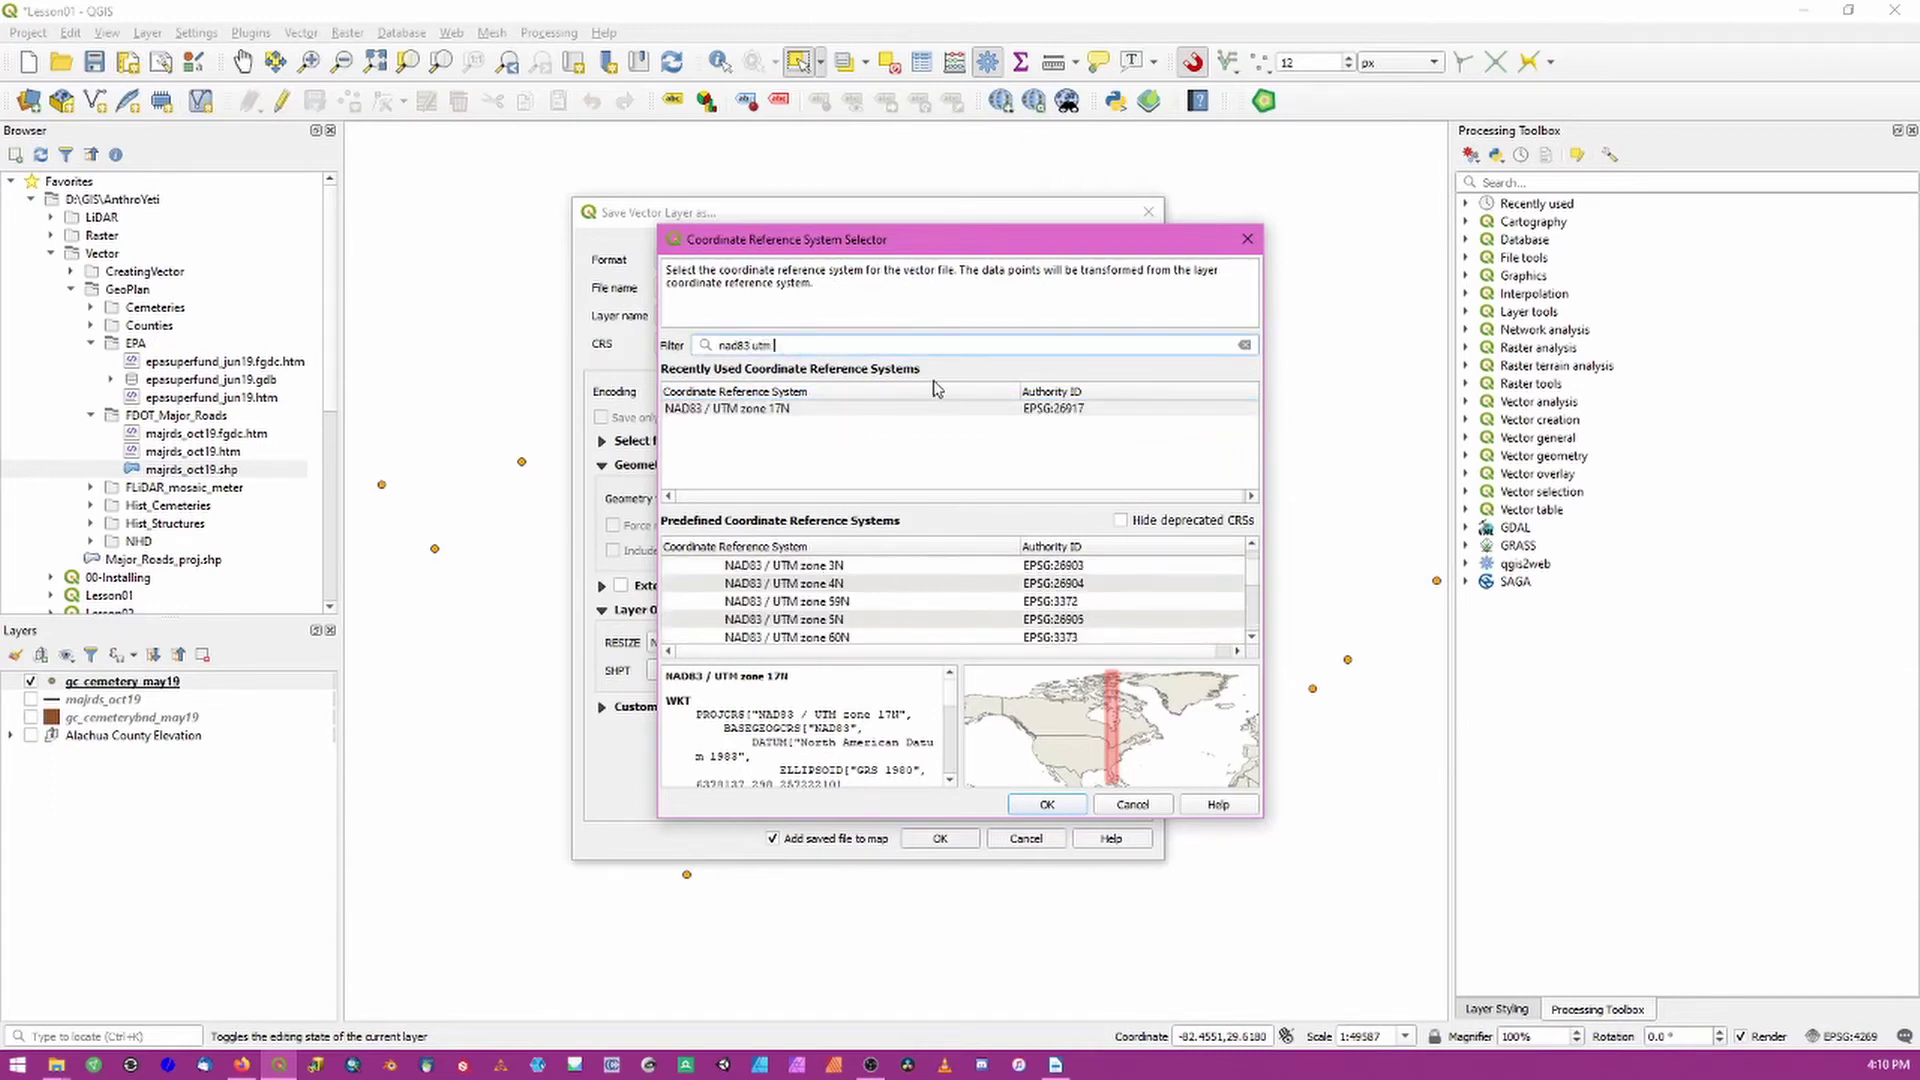
pyautogui.write(' 17n')
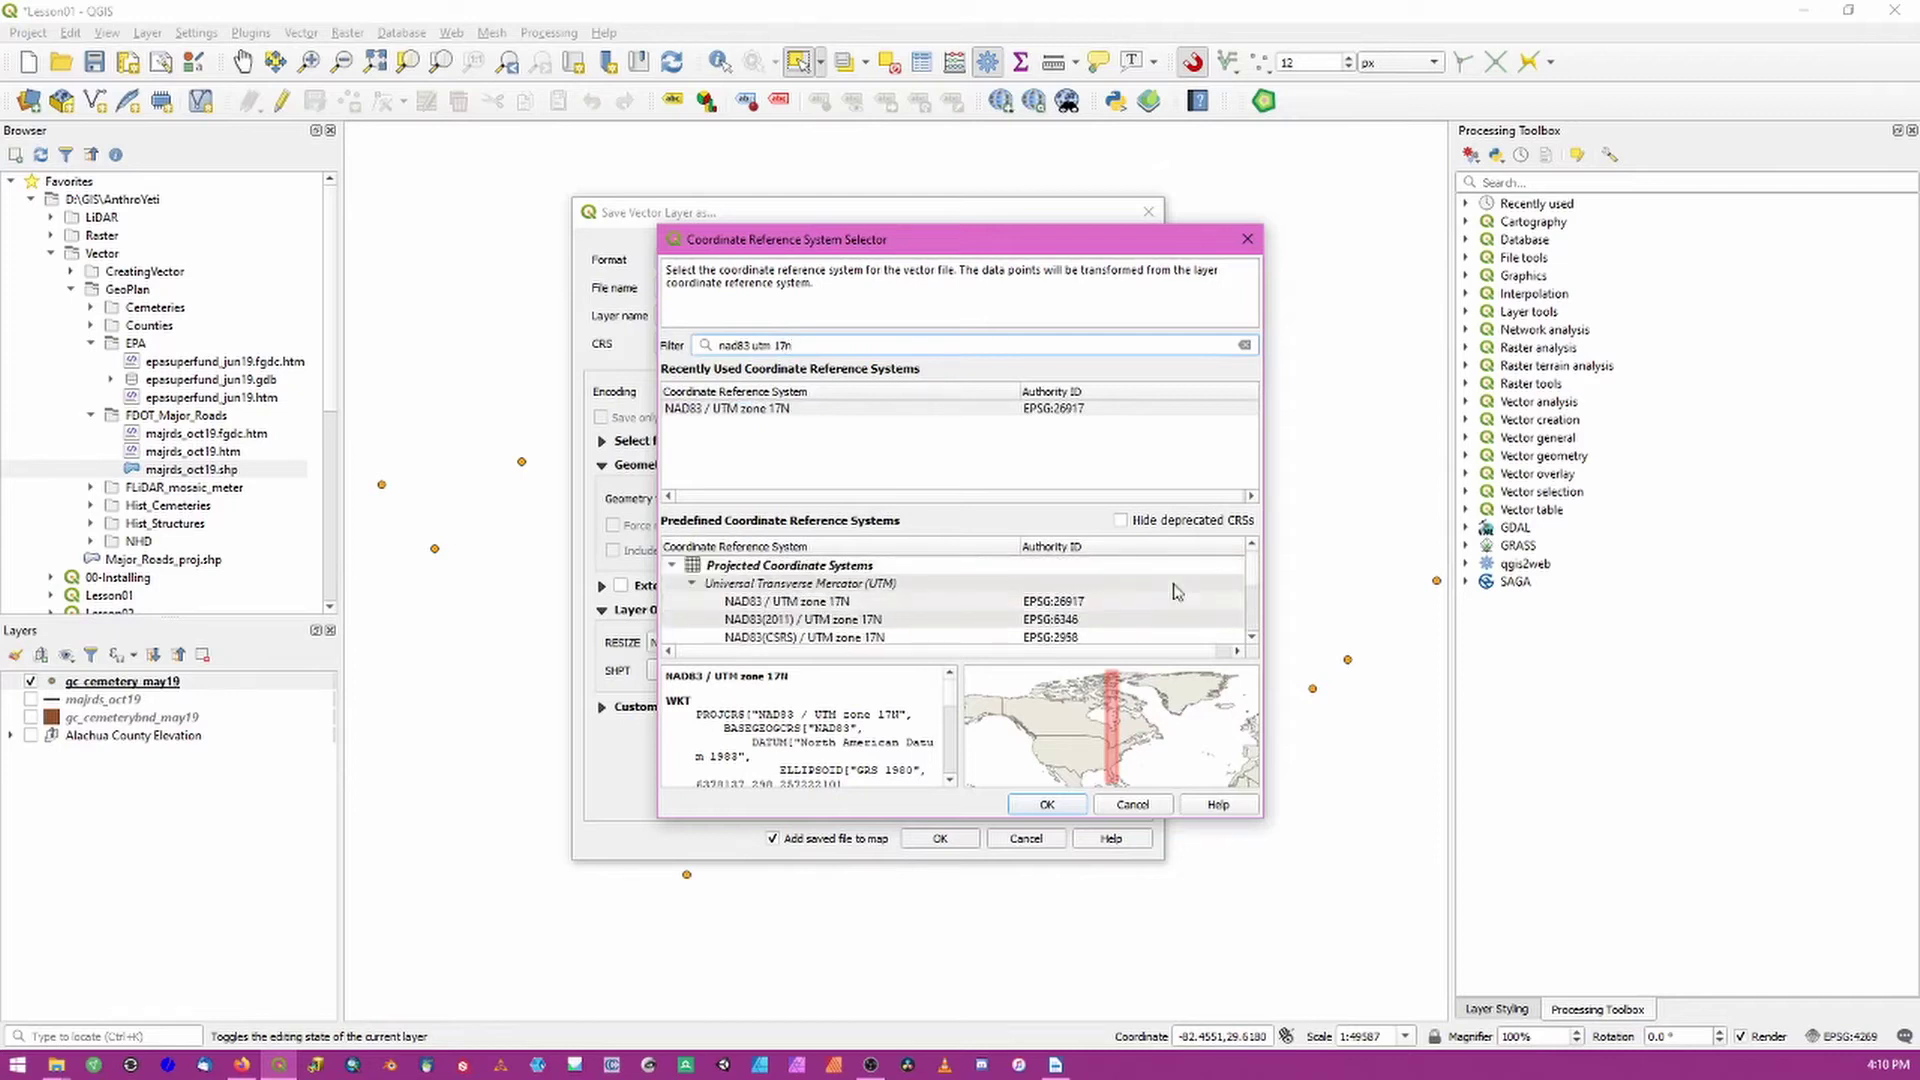
pyautogui.click(815, 603)
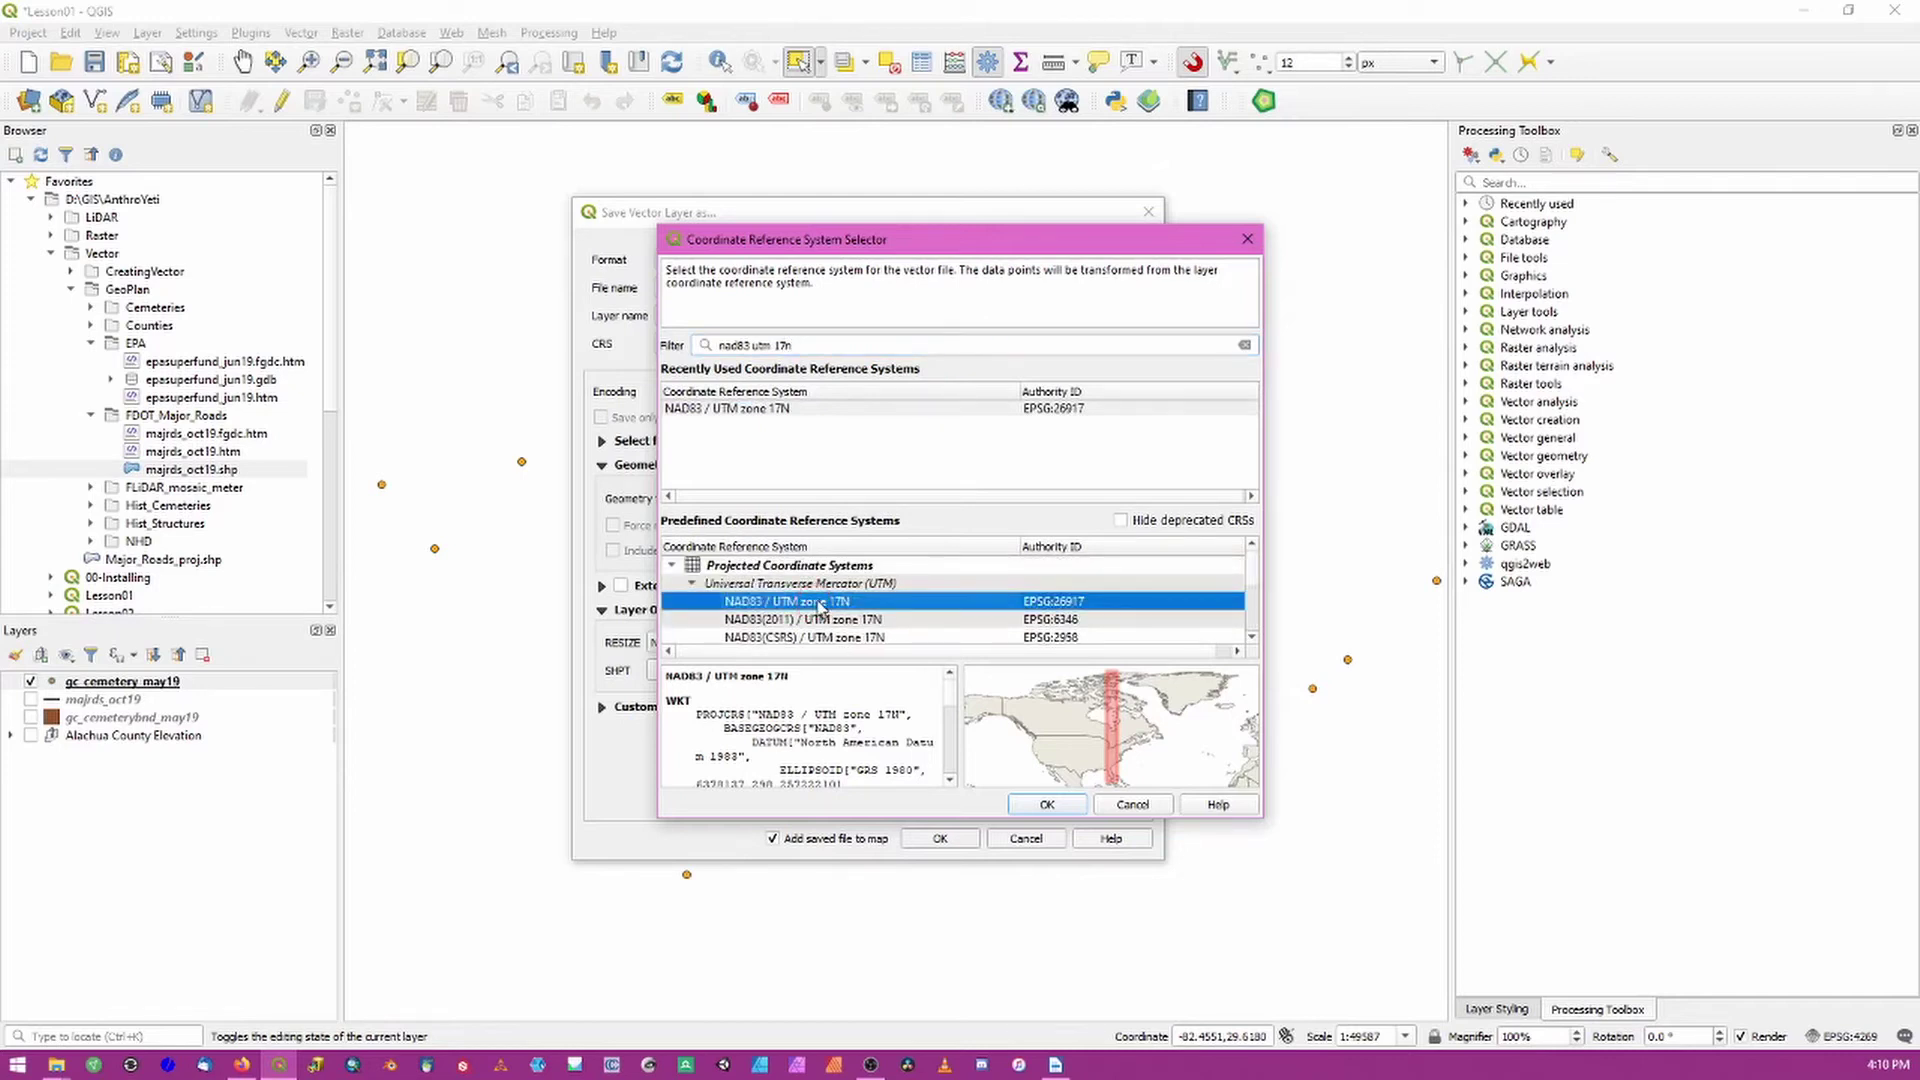
pyautogui.scroll(-2, 817, 604)
pyautogui.scroll(2, 817, 604)
pyautogui.scroll(-2, 864, 612)
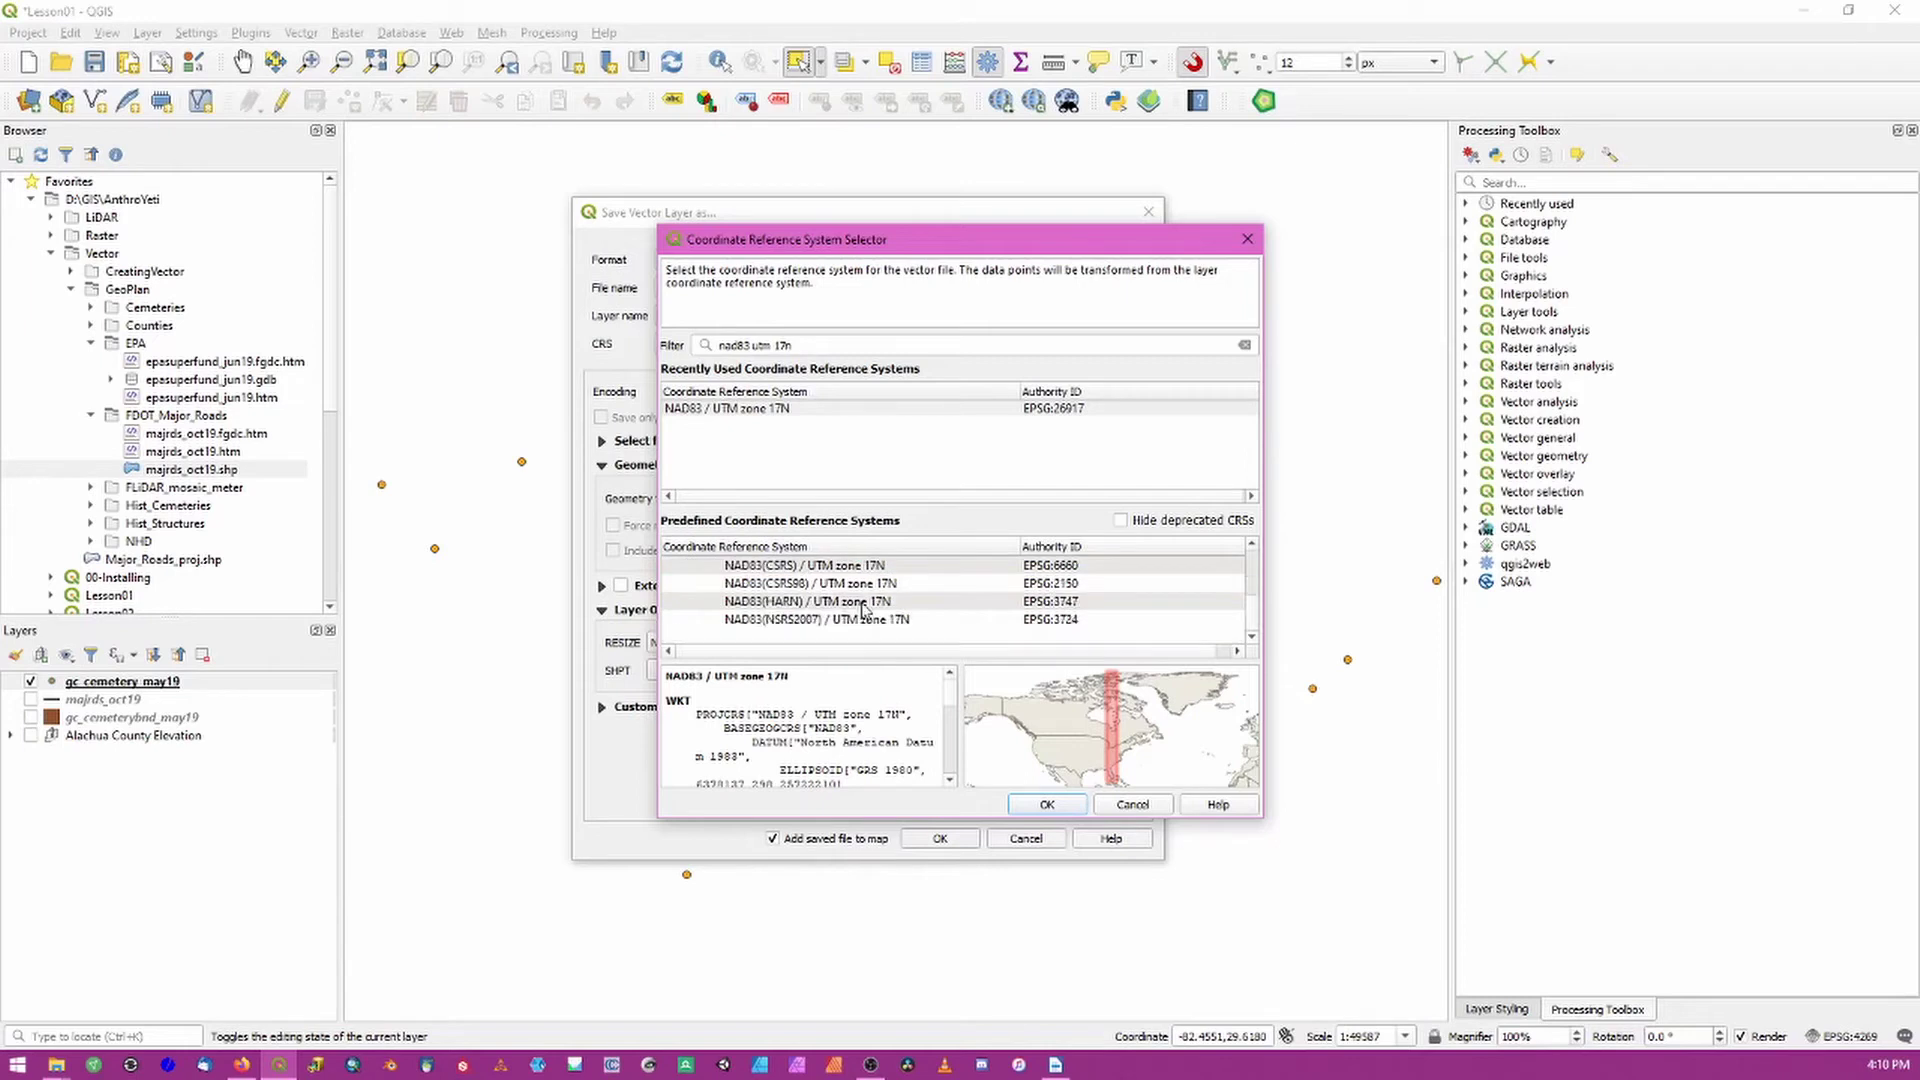
pyautogui.scroll(2, 862, 607)
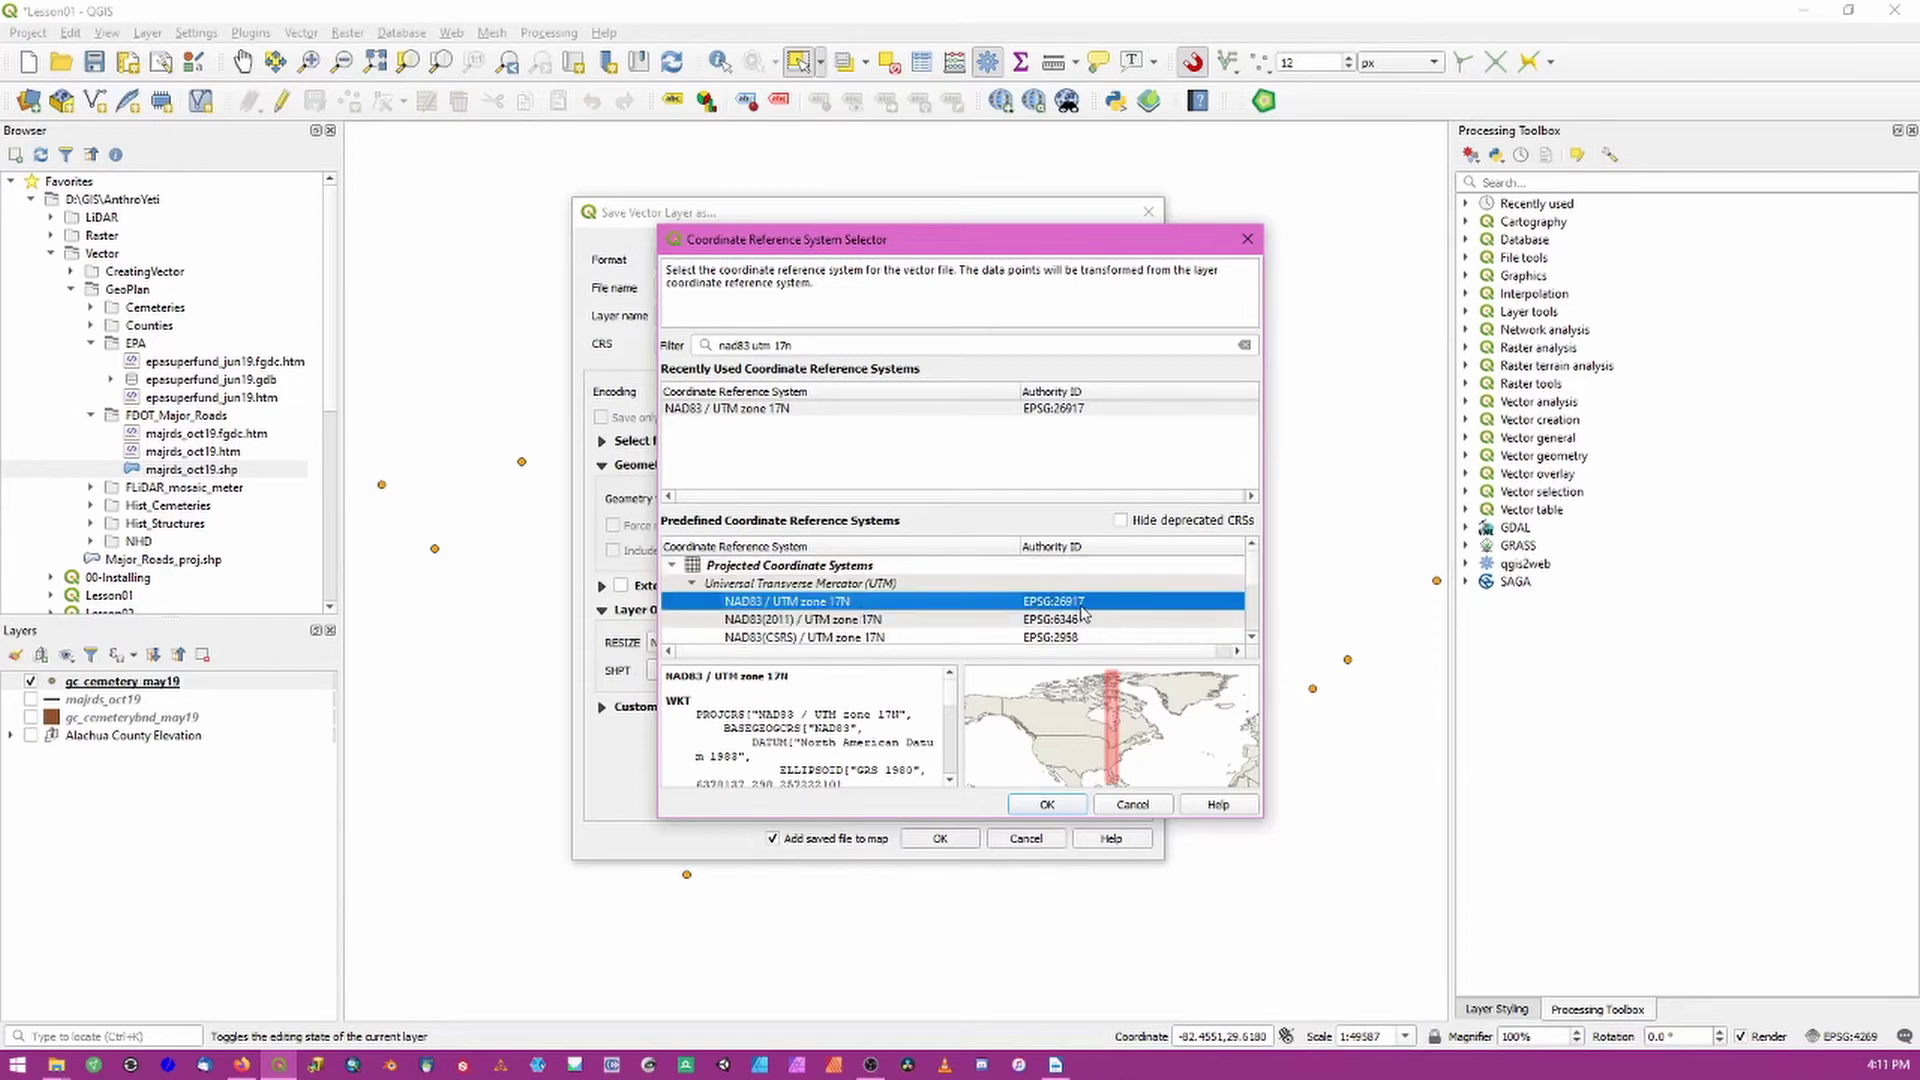
pyautogui.click(1058, 805)
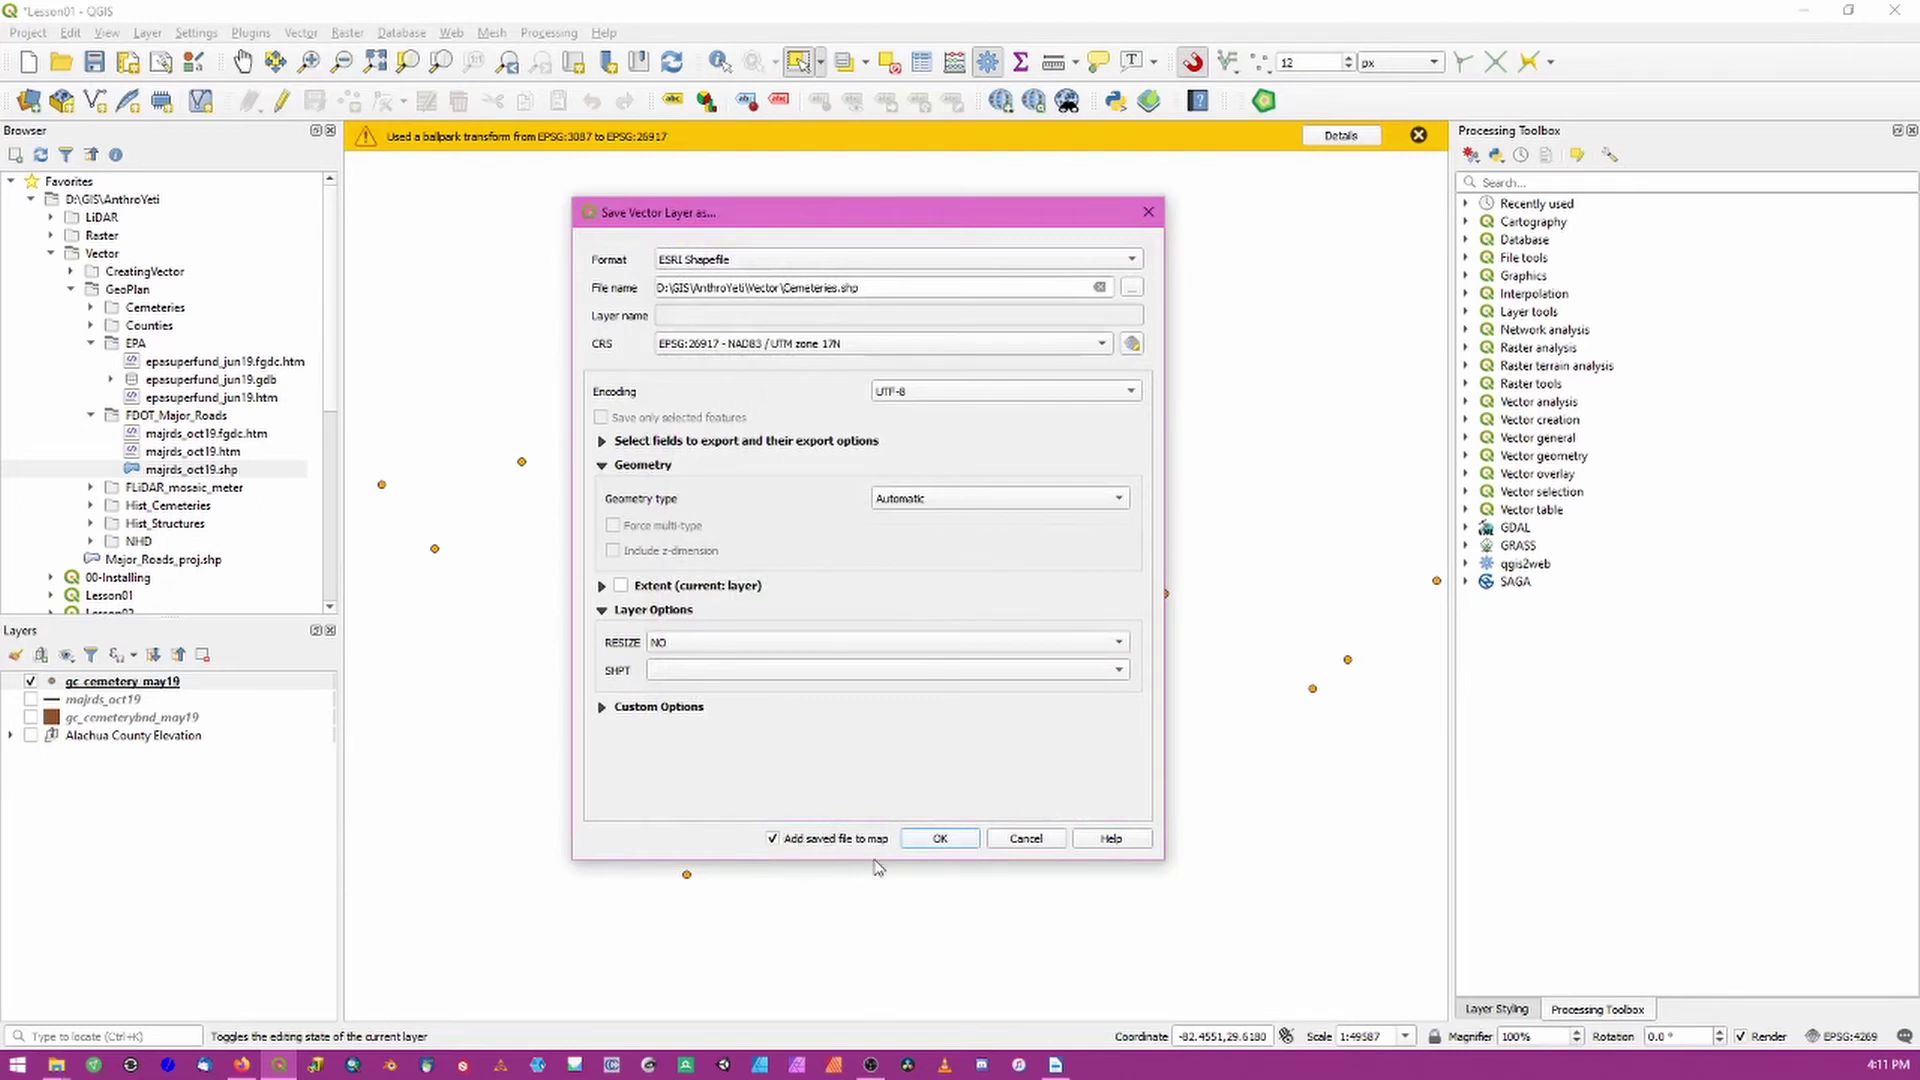
# Run the export, writing Cemeteries.shp and adding it as a new layer.
pyautogui.click(953, 842)
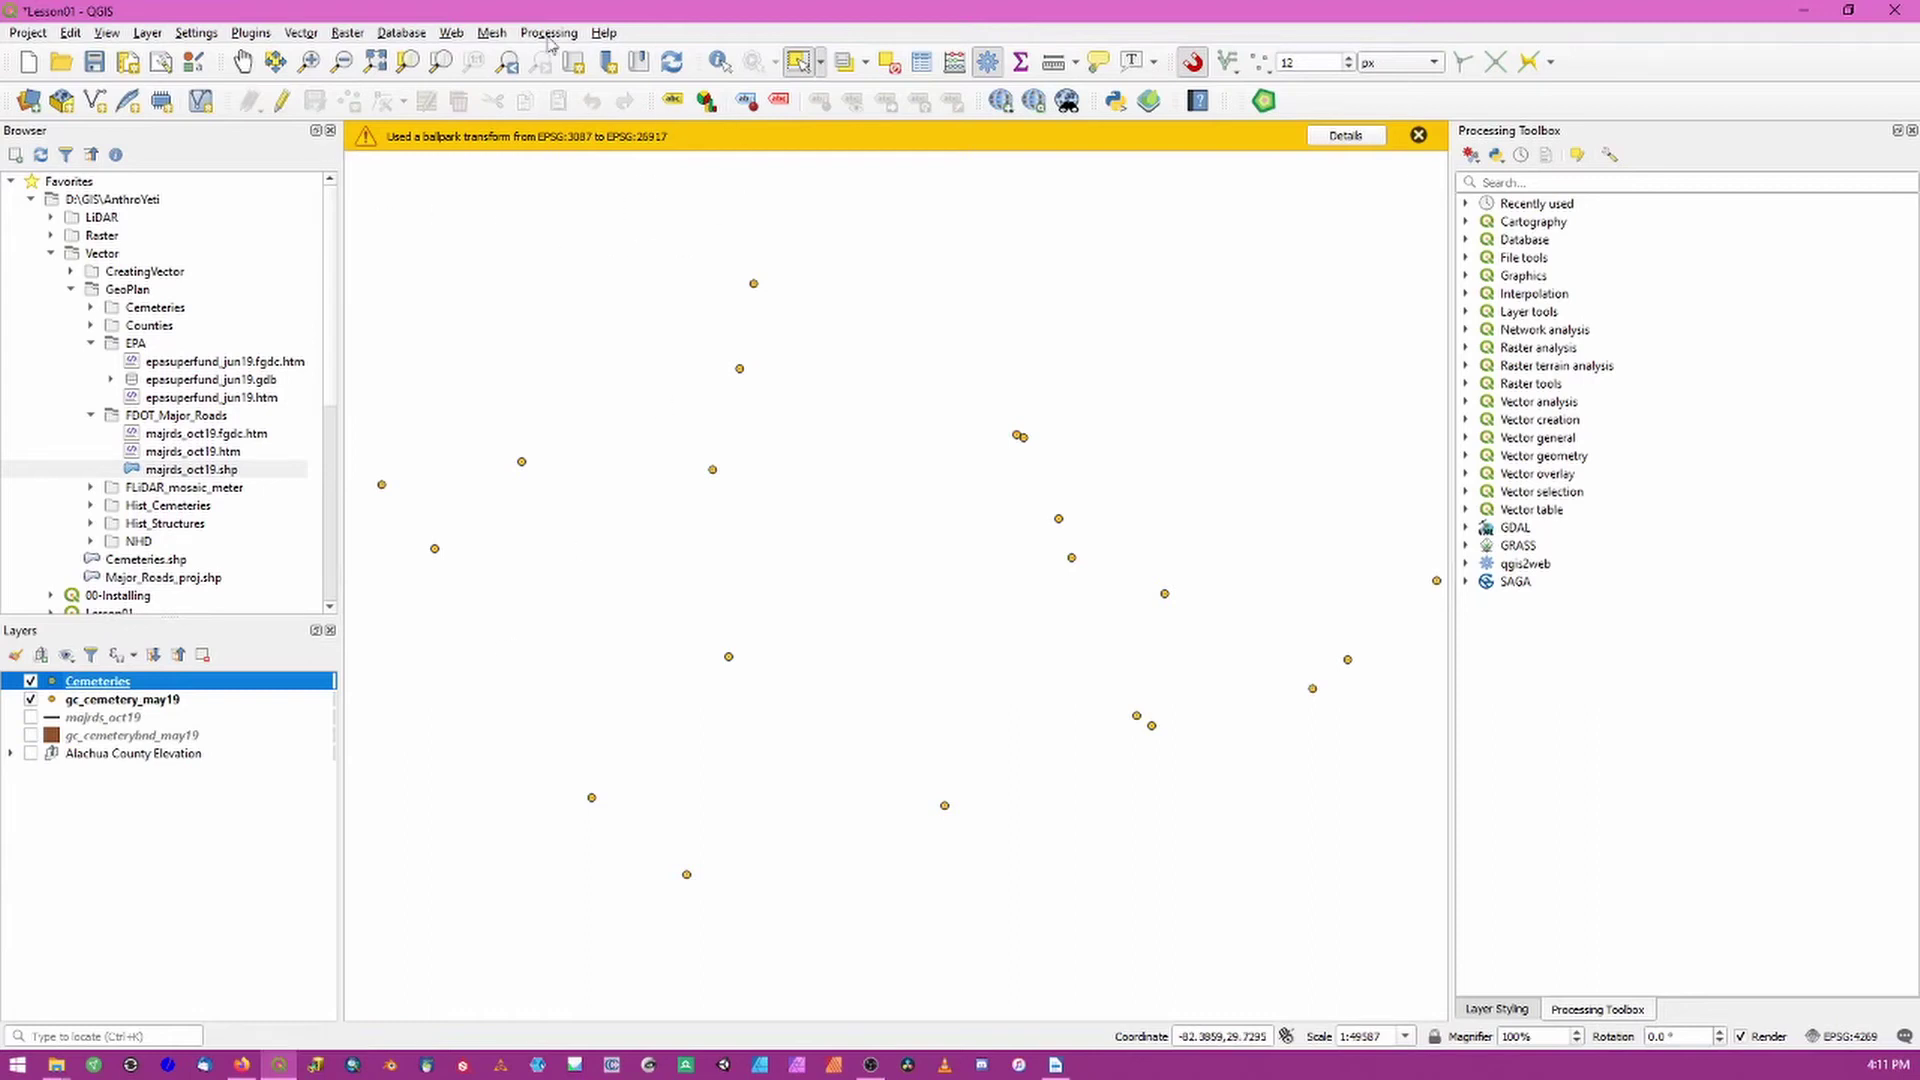
# Show the Alachua County Elevation raster, dismiss the ballpark transform warning, then hide the raster.
pyautogui.click(935, 141)
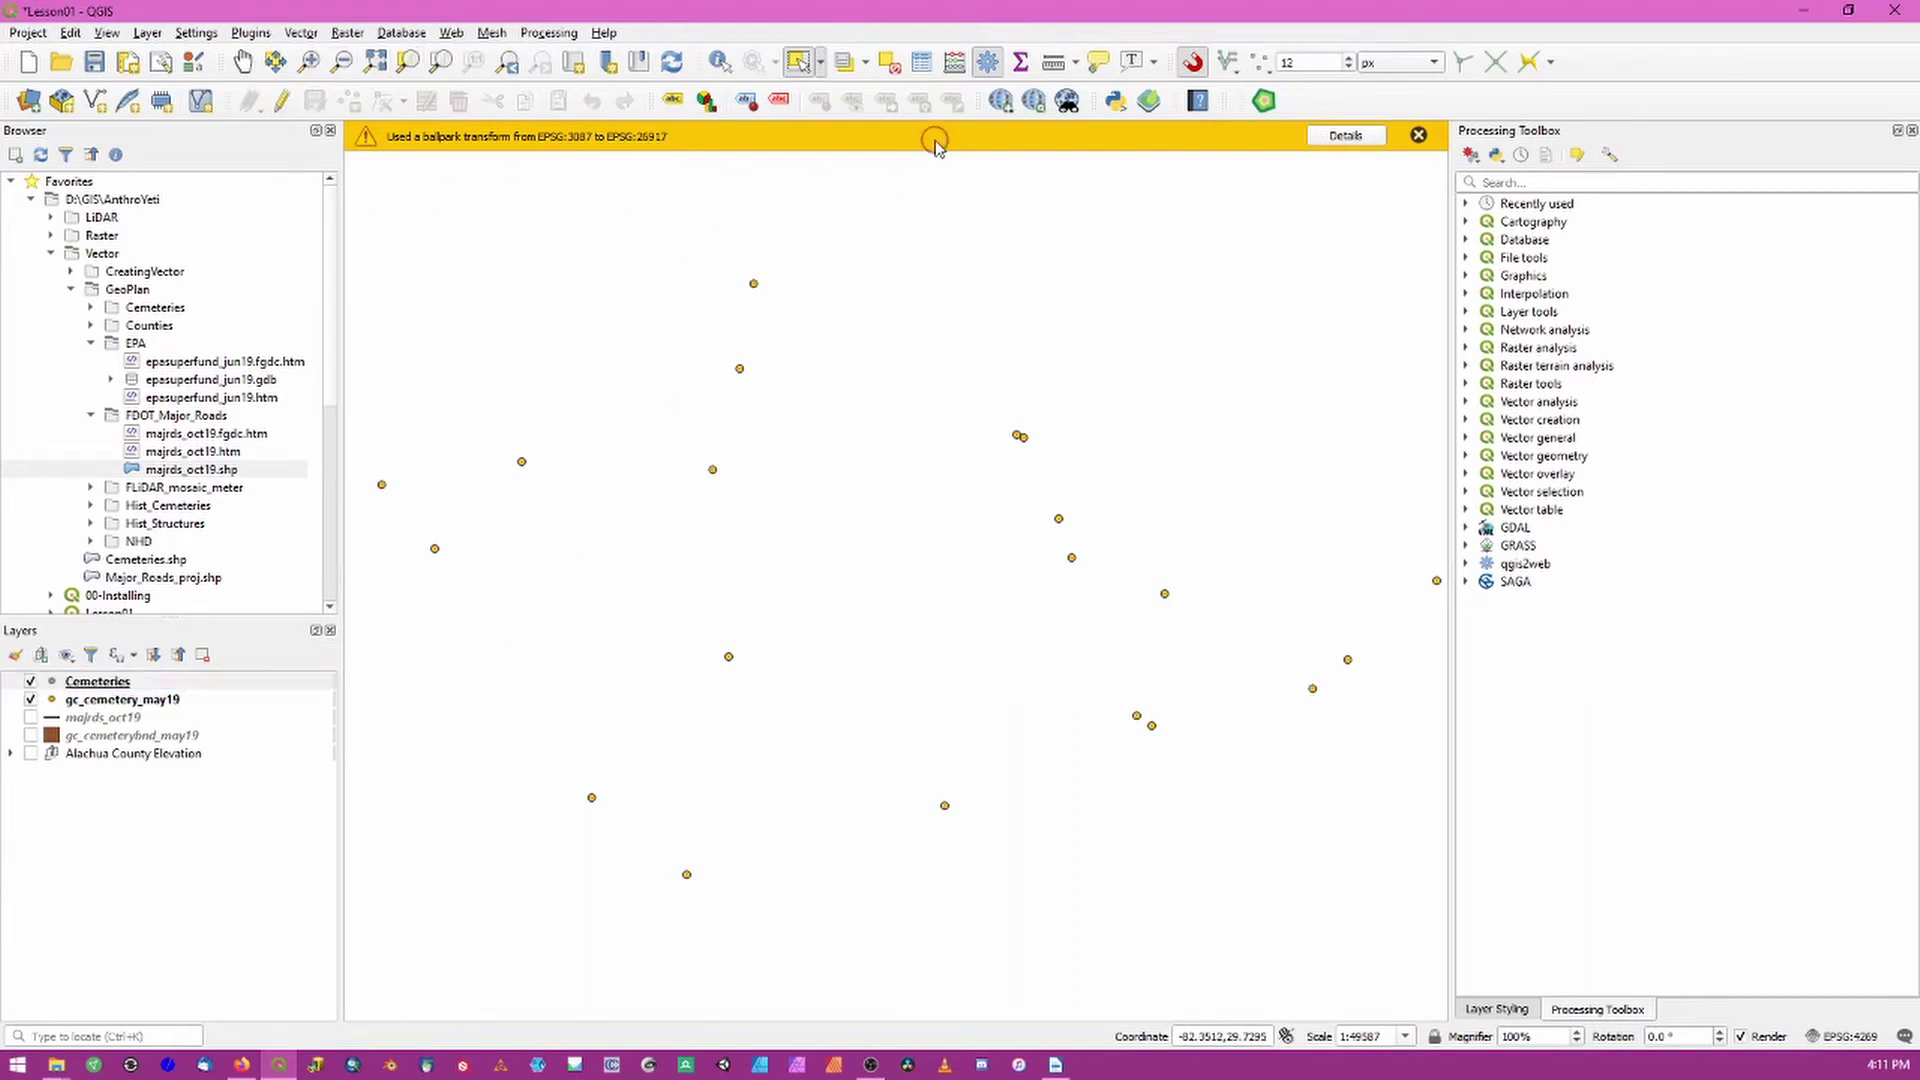
pyautogui.click(700, 139)
pyautogui.click(31, 753)
pyautogui.click(728, 805)
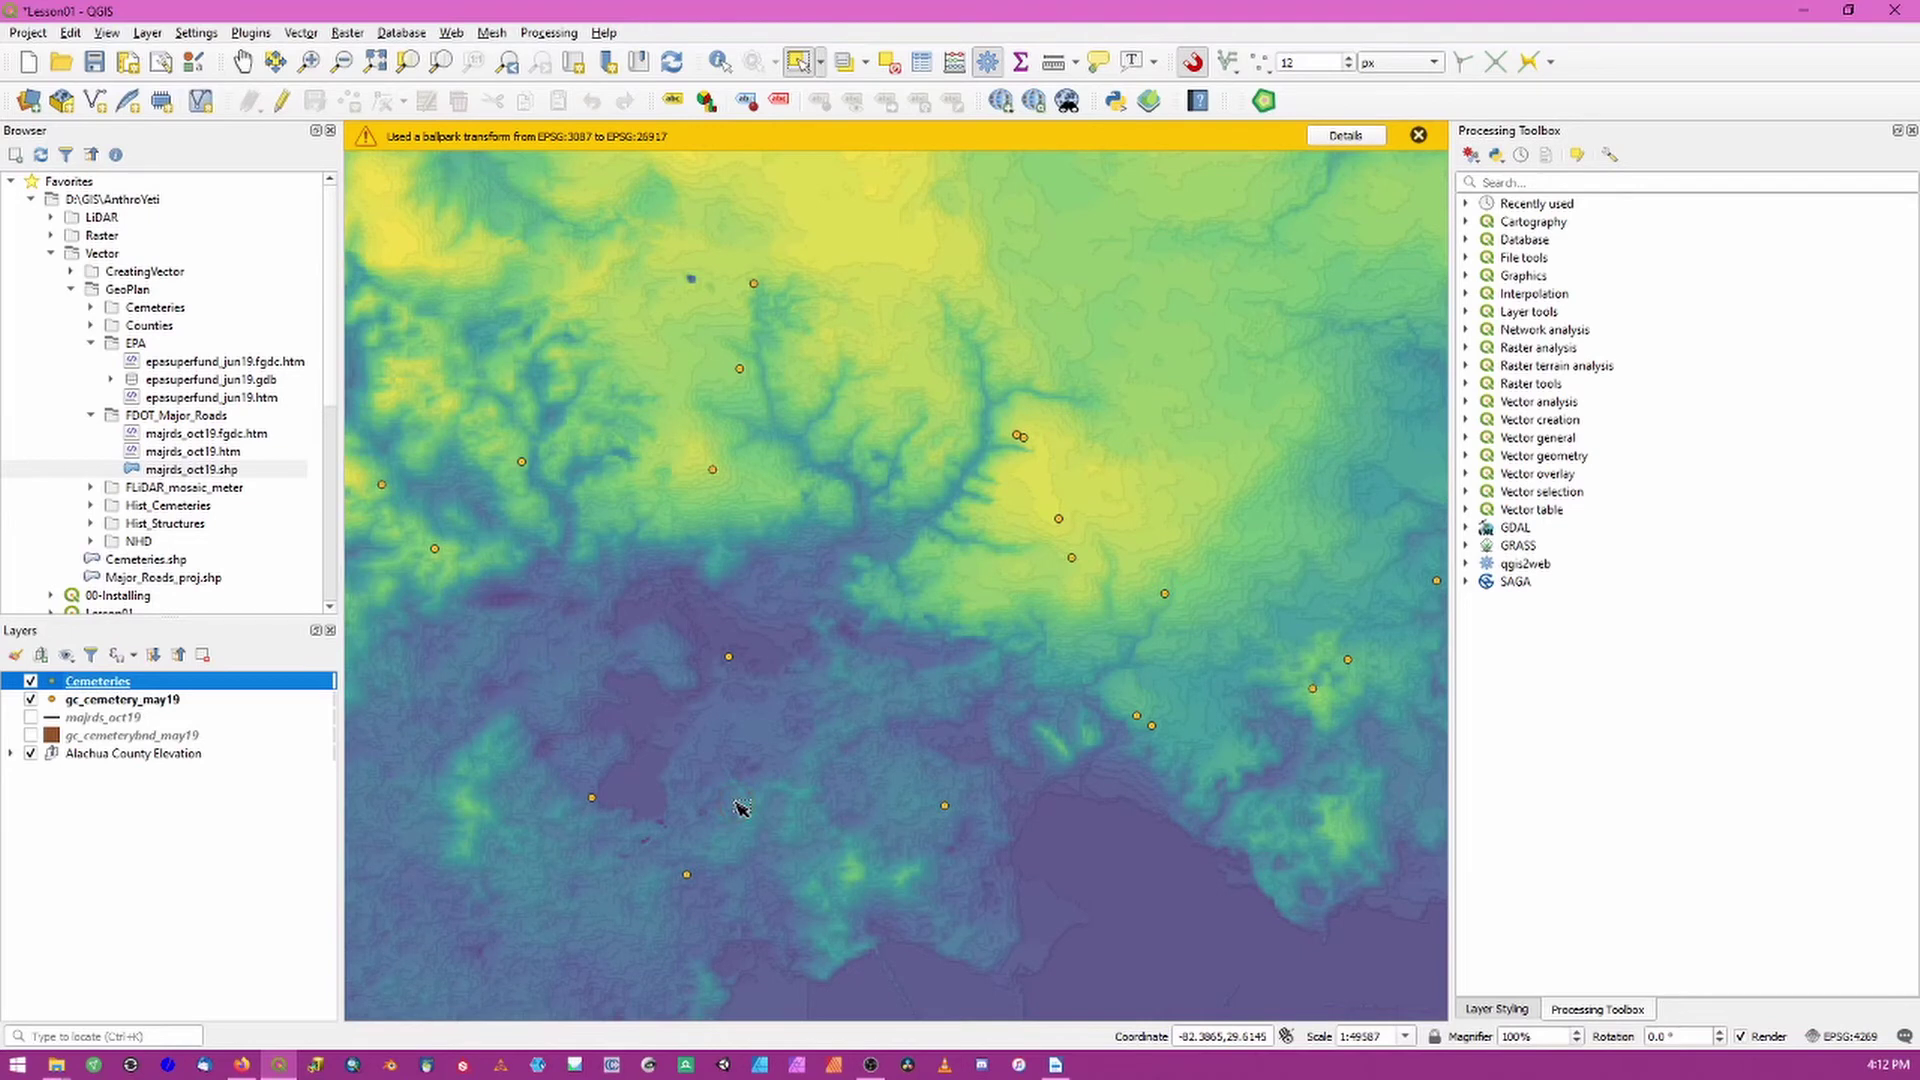
pyautogui.click(1418, 135)
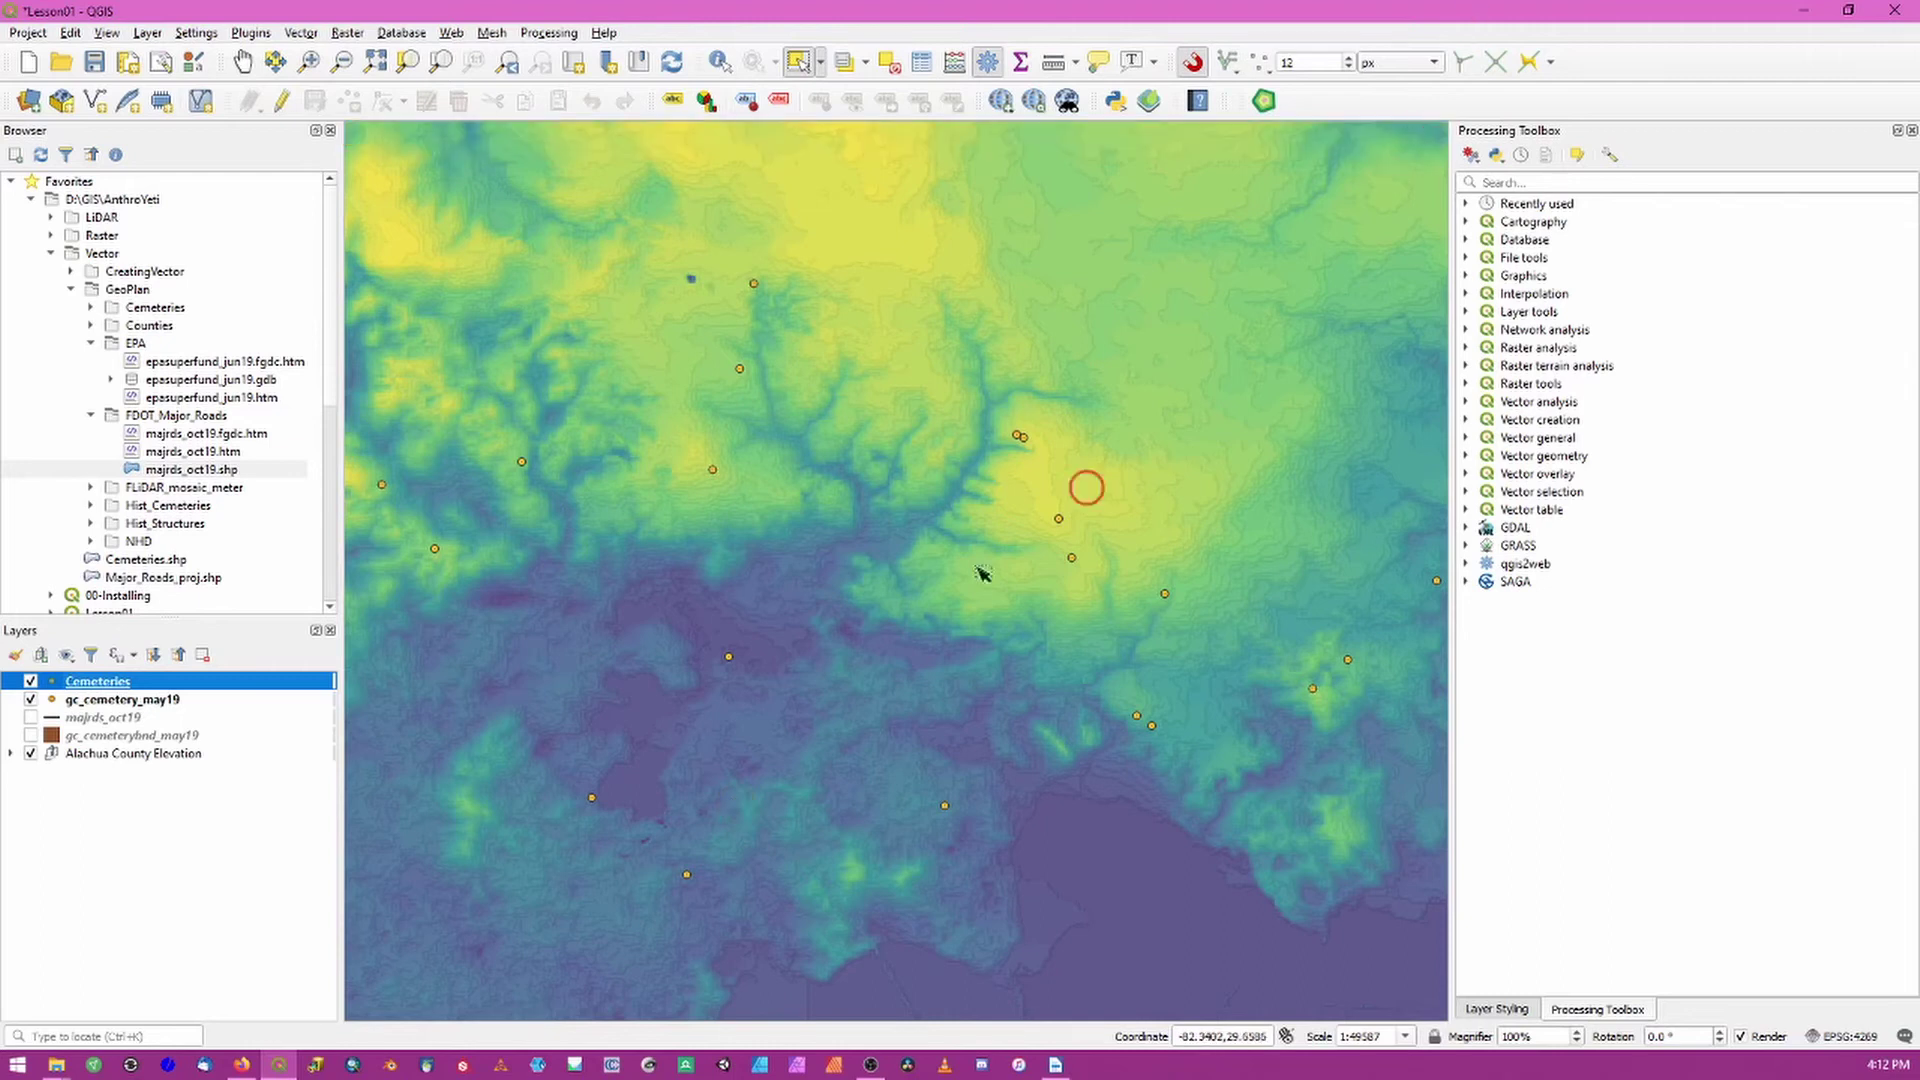
pyautogui.click(60, 753)
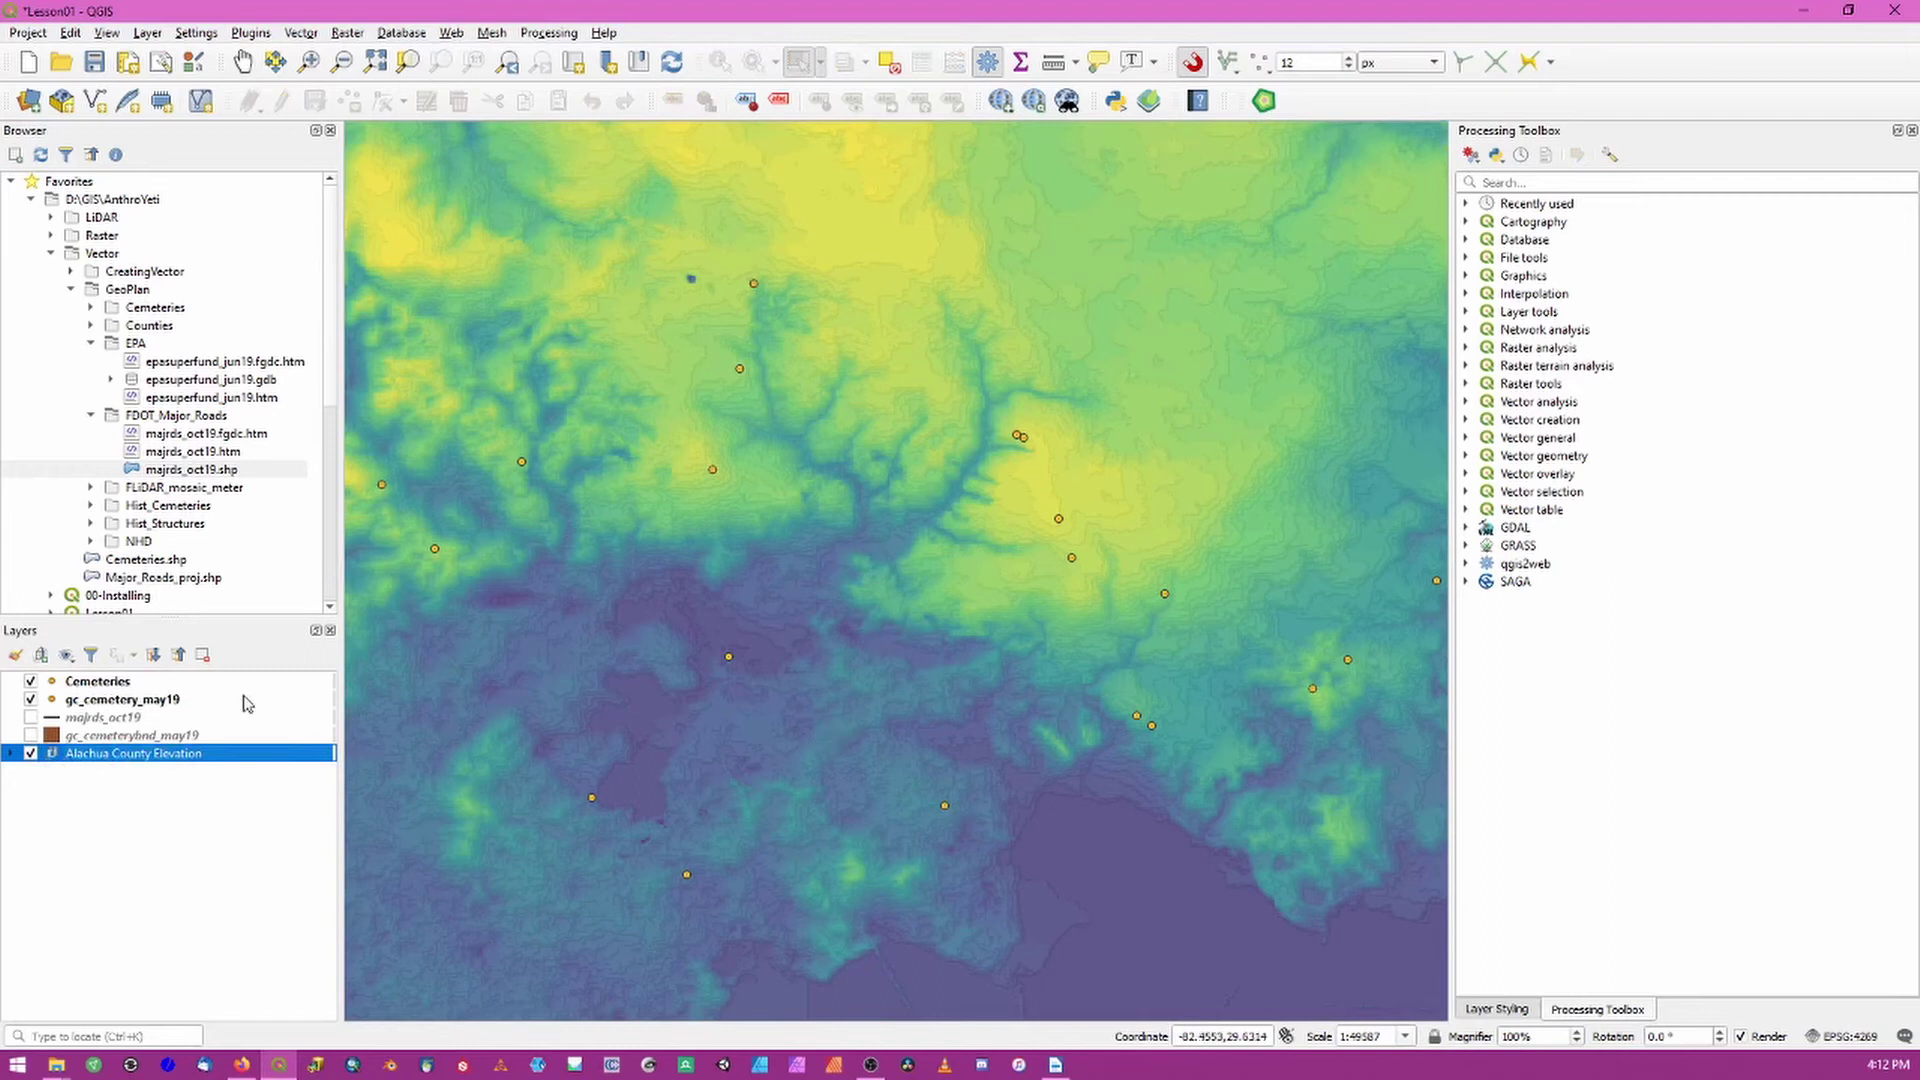
pyautogui.click(31, 755)
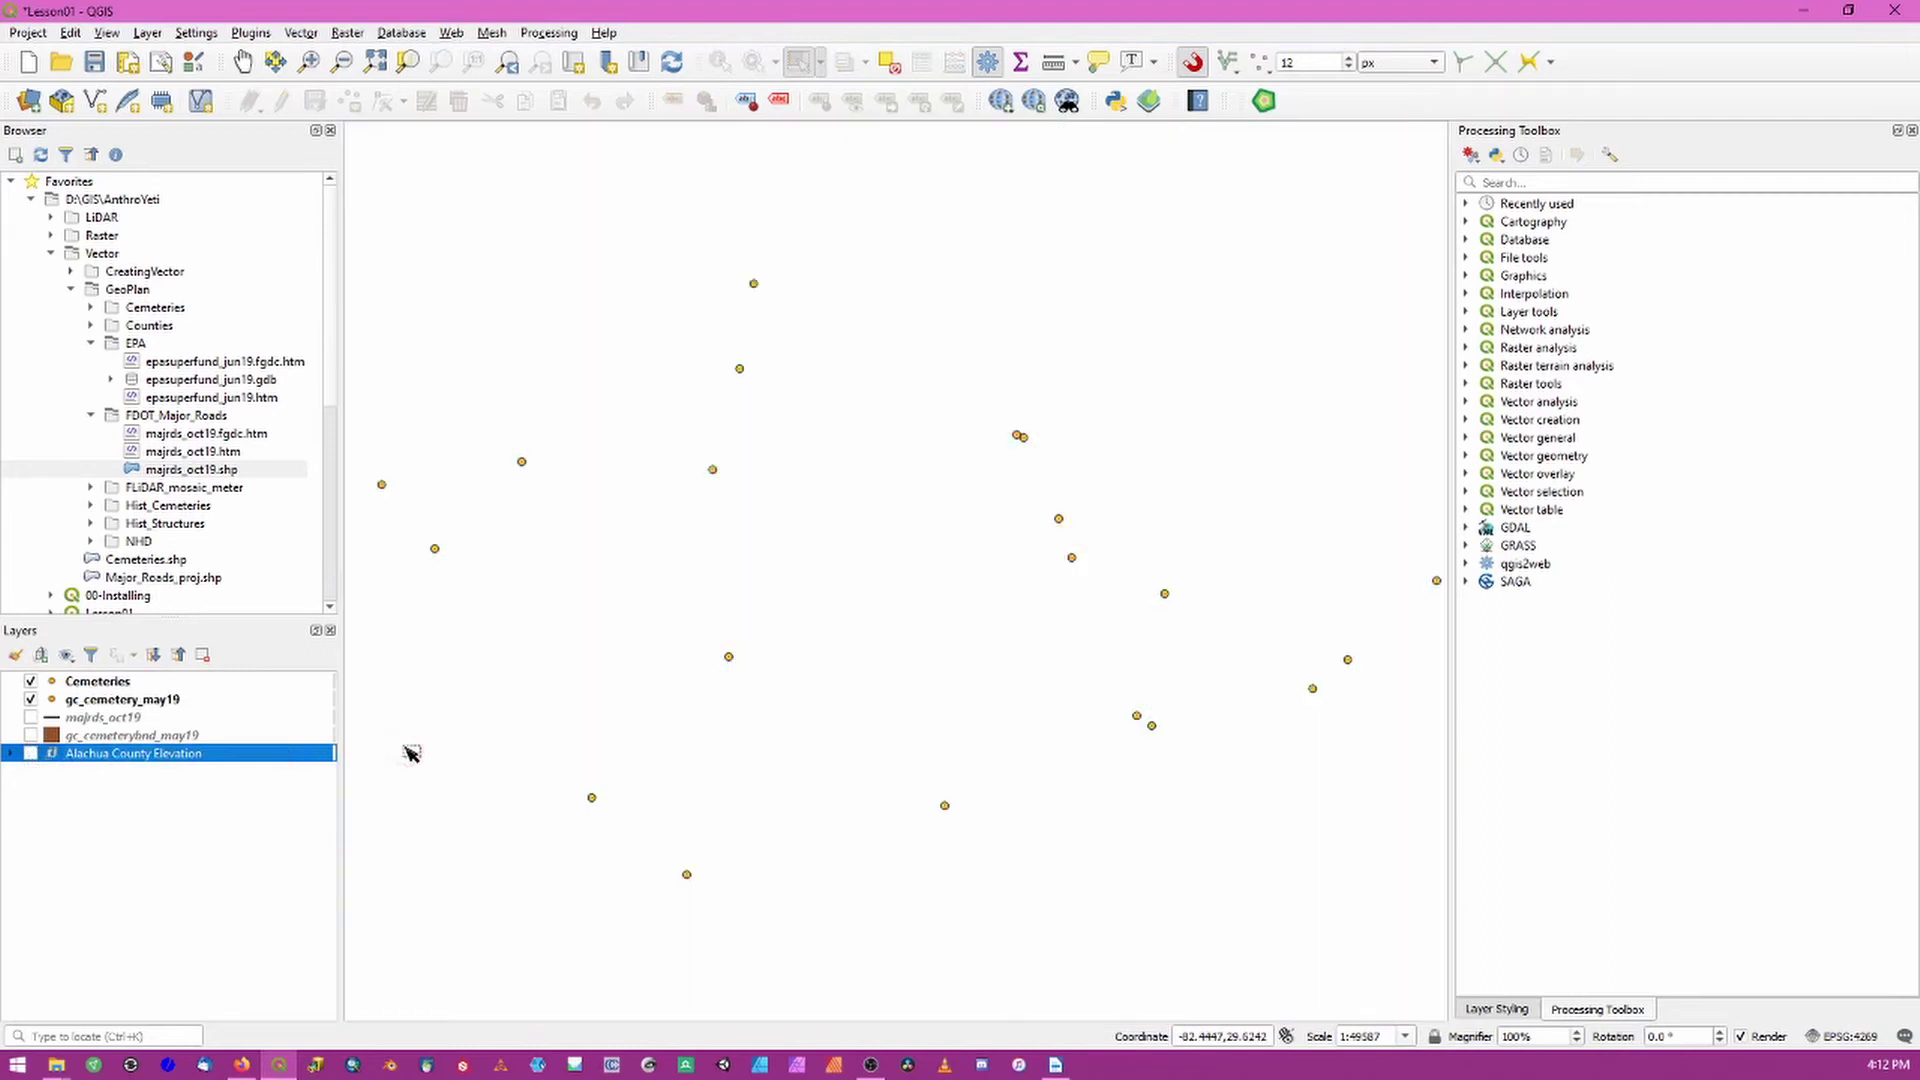
# Search the plugin manager for 'quickmap' to confirm QuickMapServices is installed.
pyautogui.click(450, 33)
pyautogui.moveTo(512, 100)
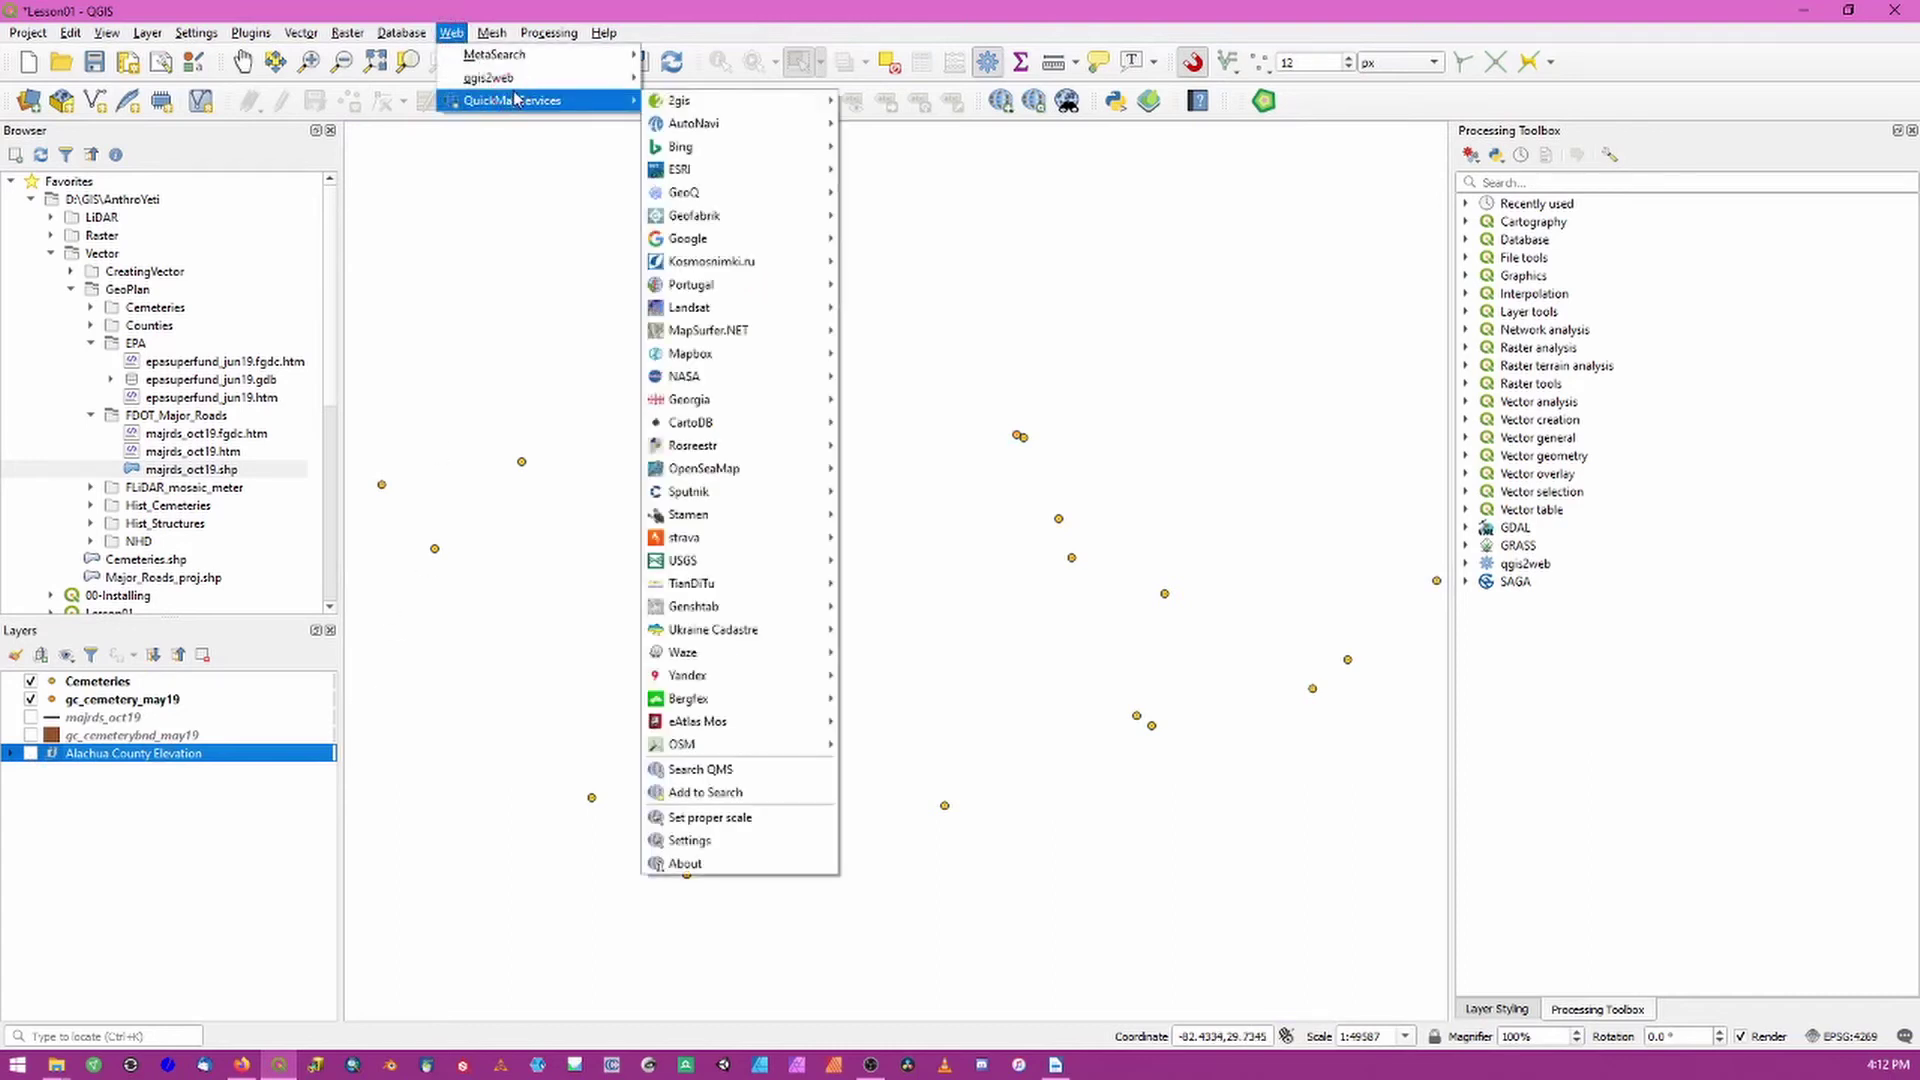
pyautogui.click(252, 33)
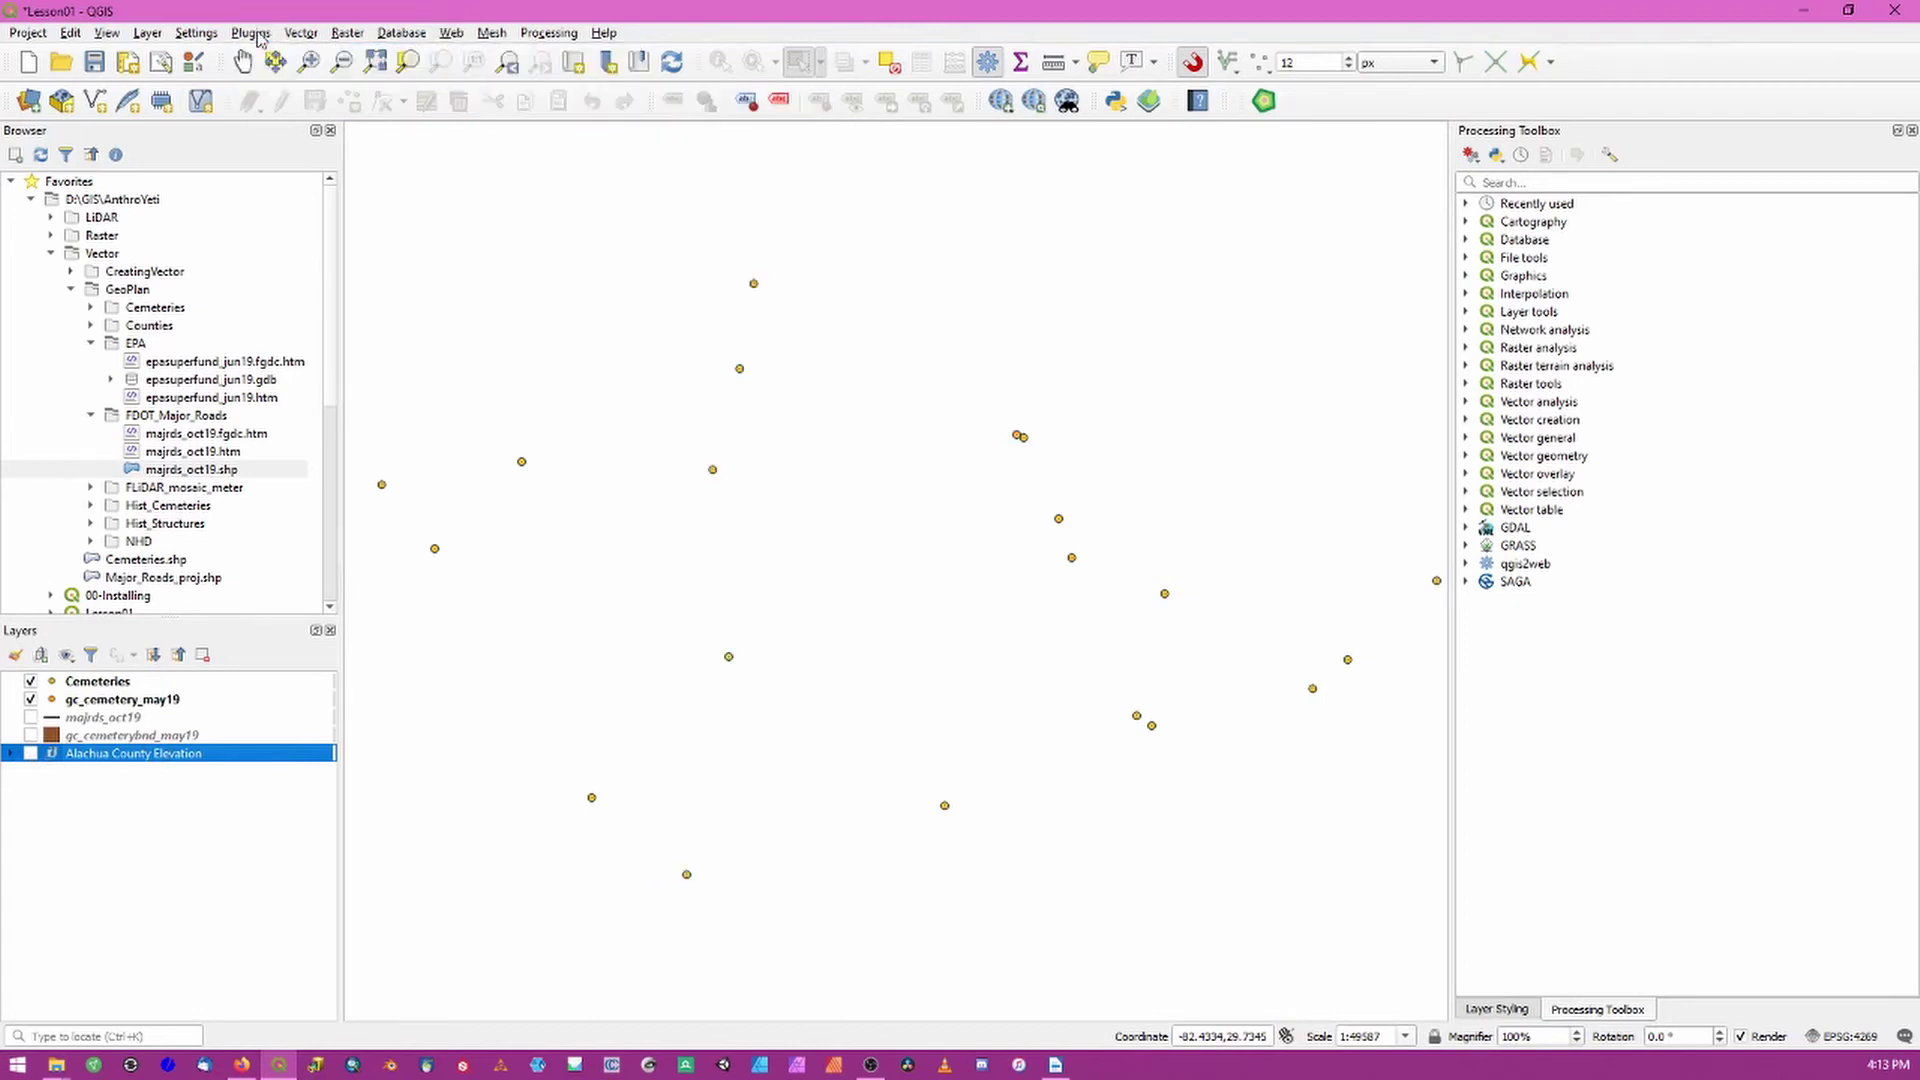
pyautogui.click(256, 35)
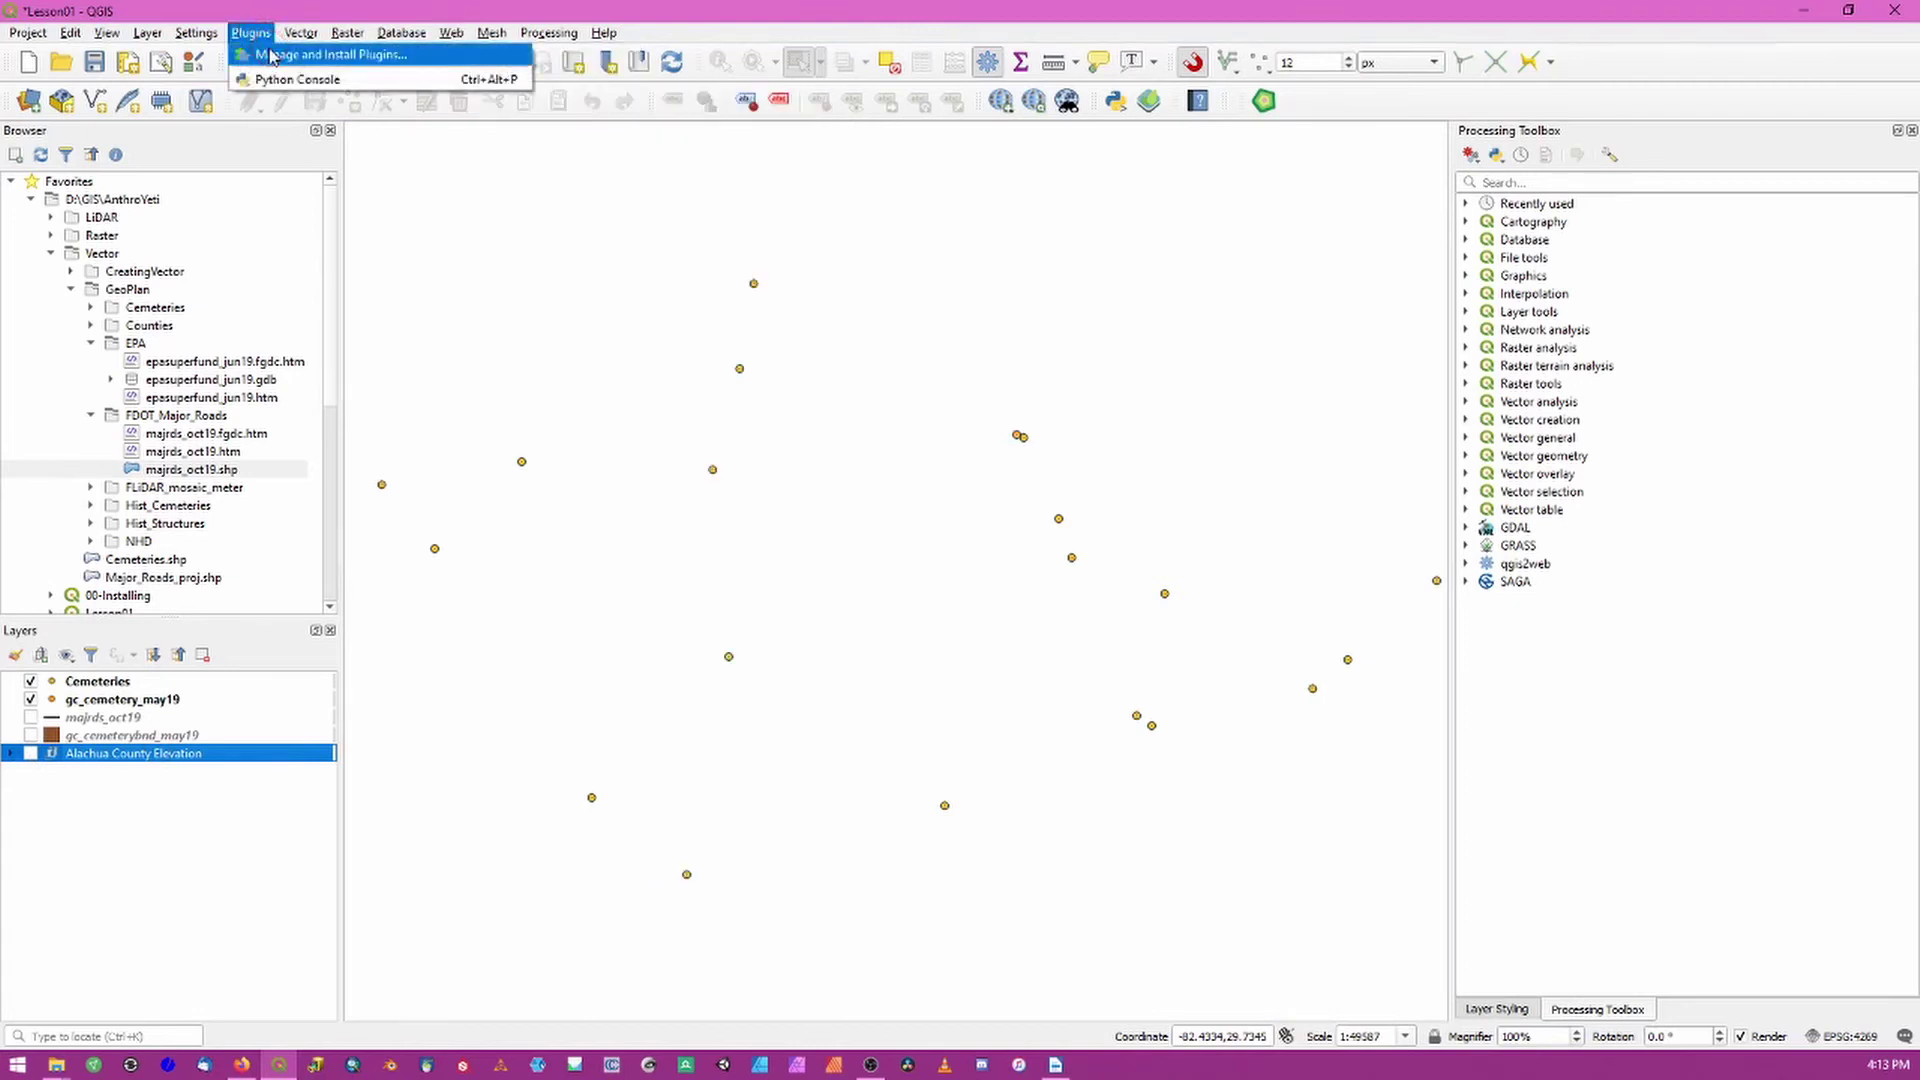
pyautogui.click(272, 56)
pyautogui.click(460, 213)
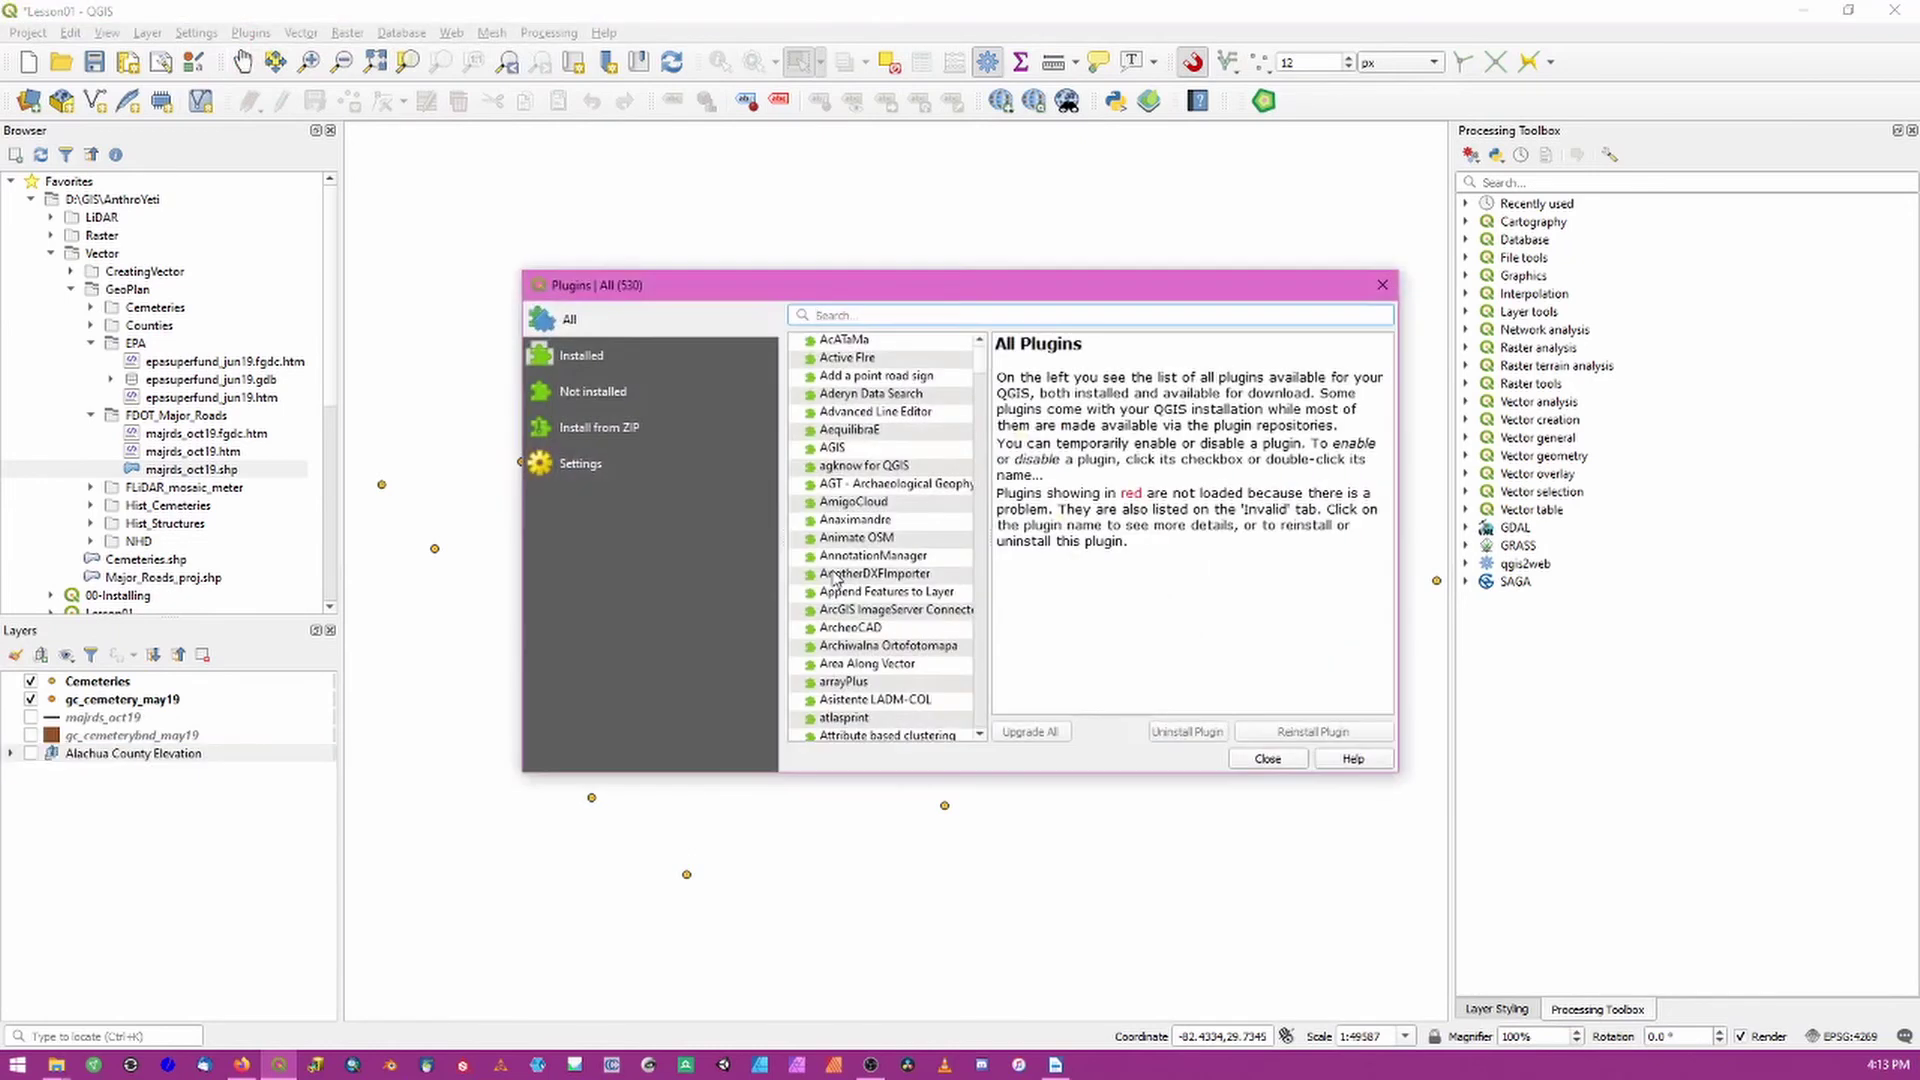
pyautogui.click(893, 306)
pyautogui.write('quickmap')
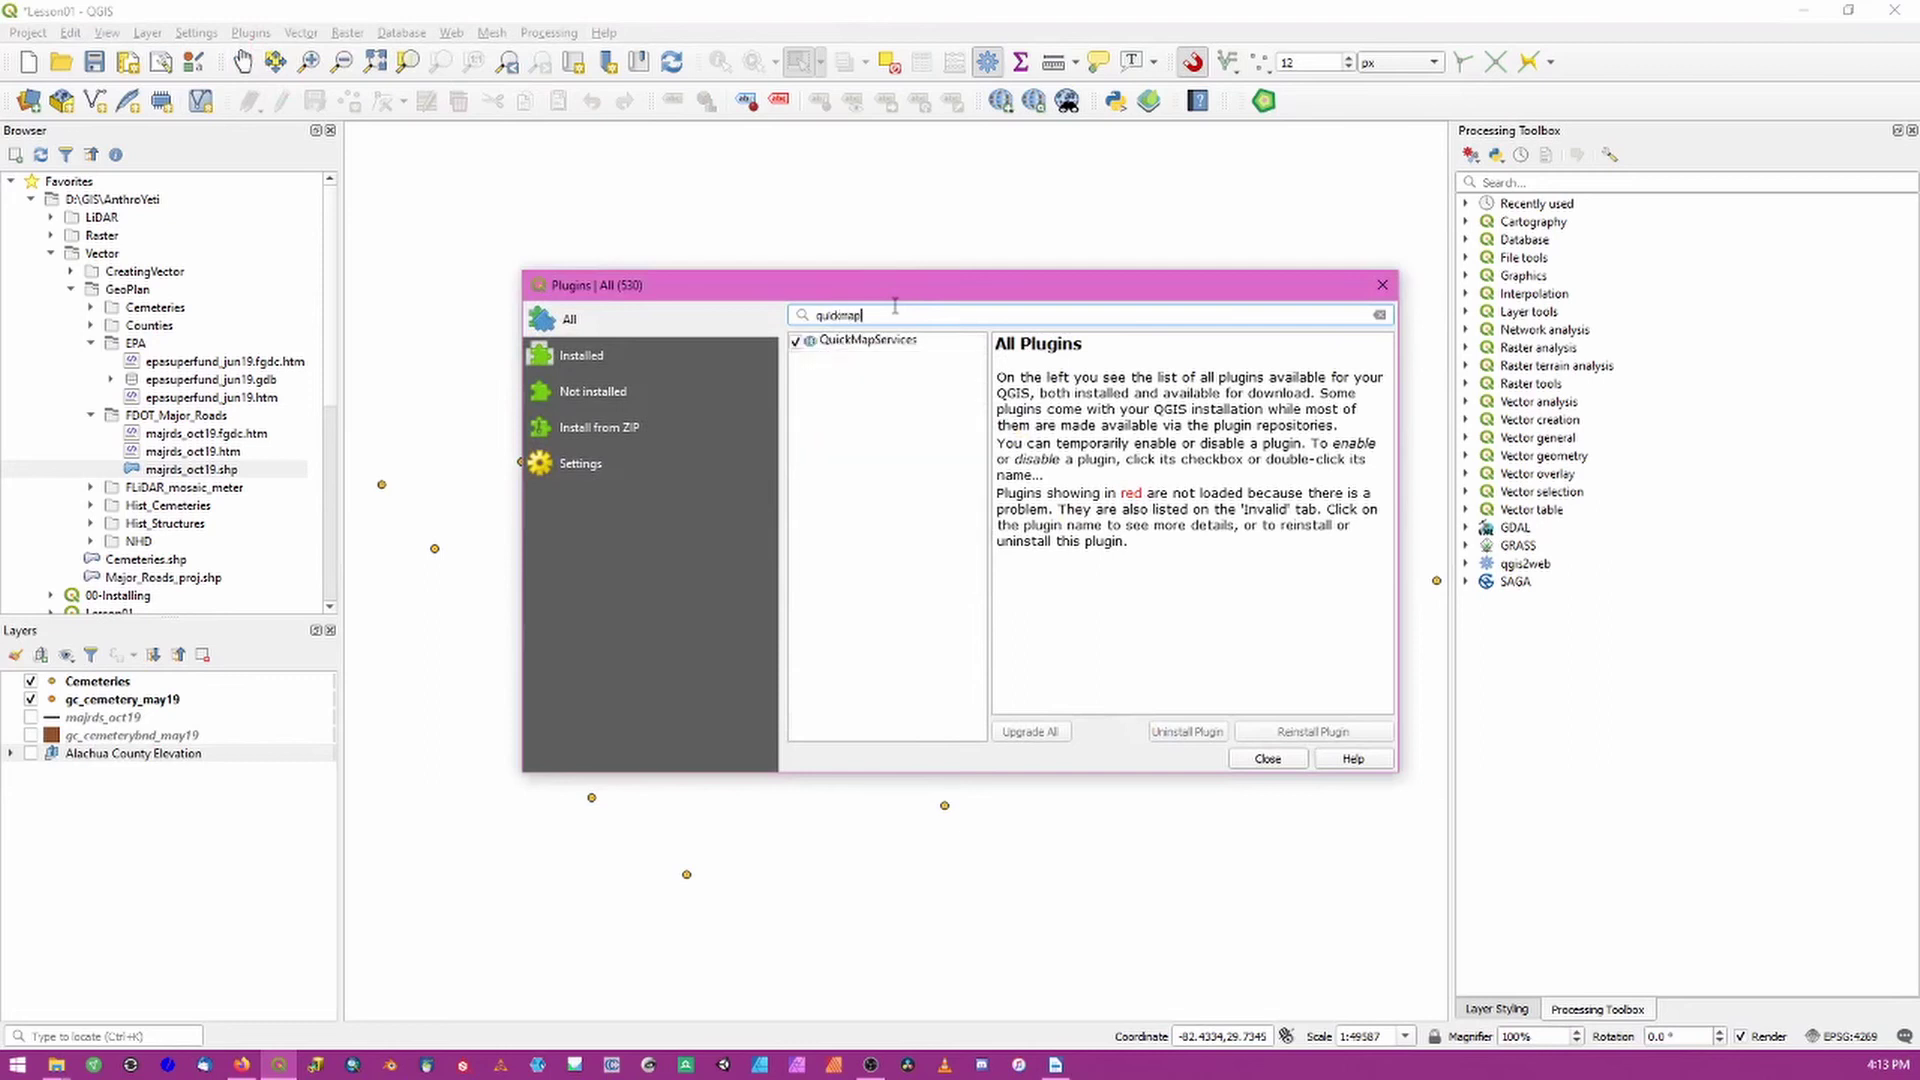
pyautogui.click(846, 342)
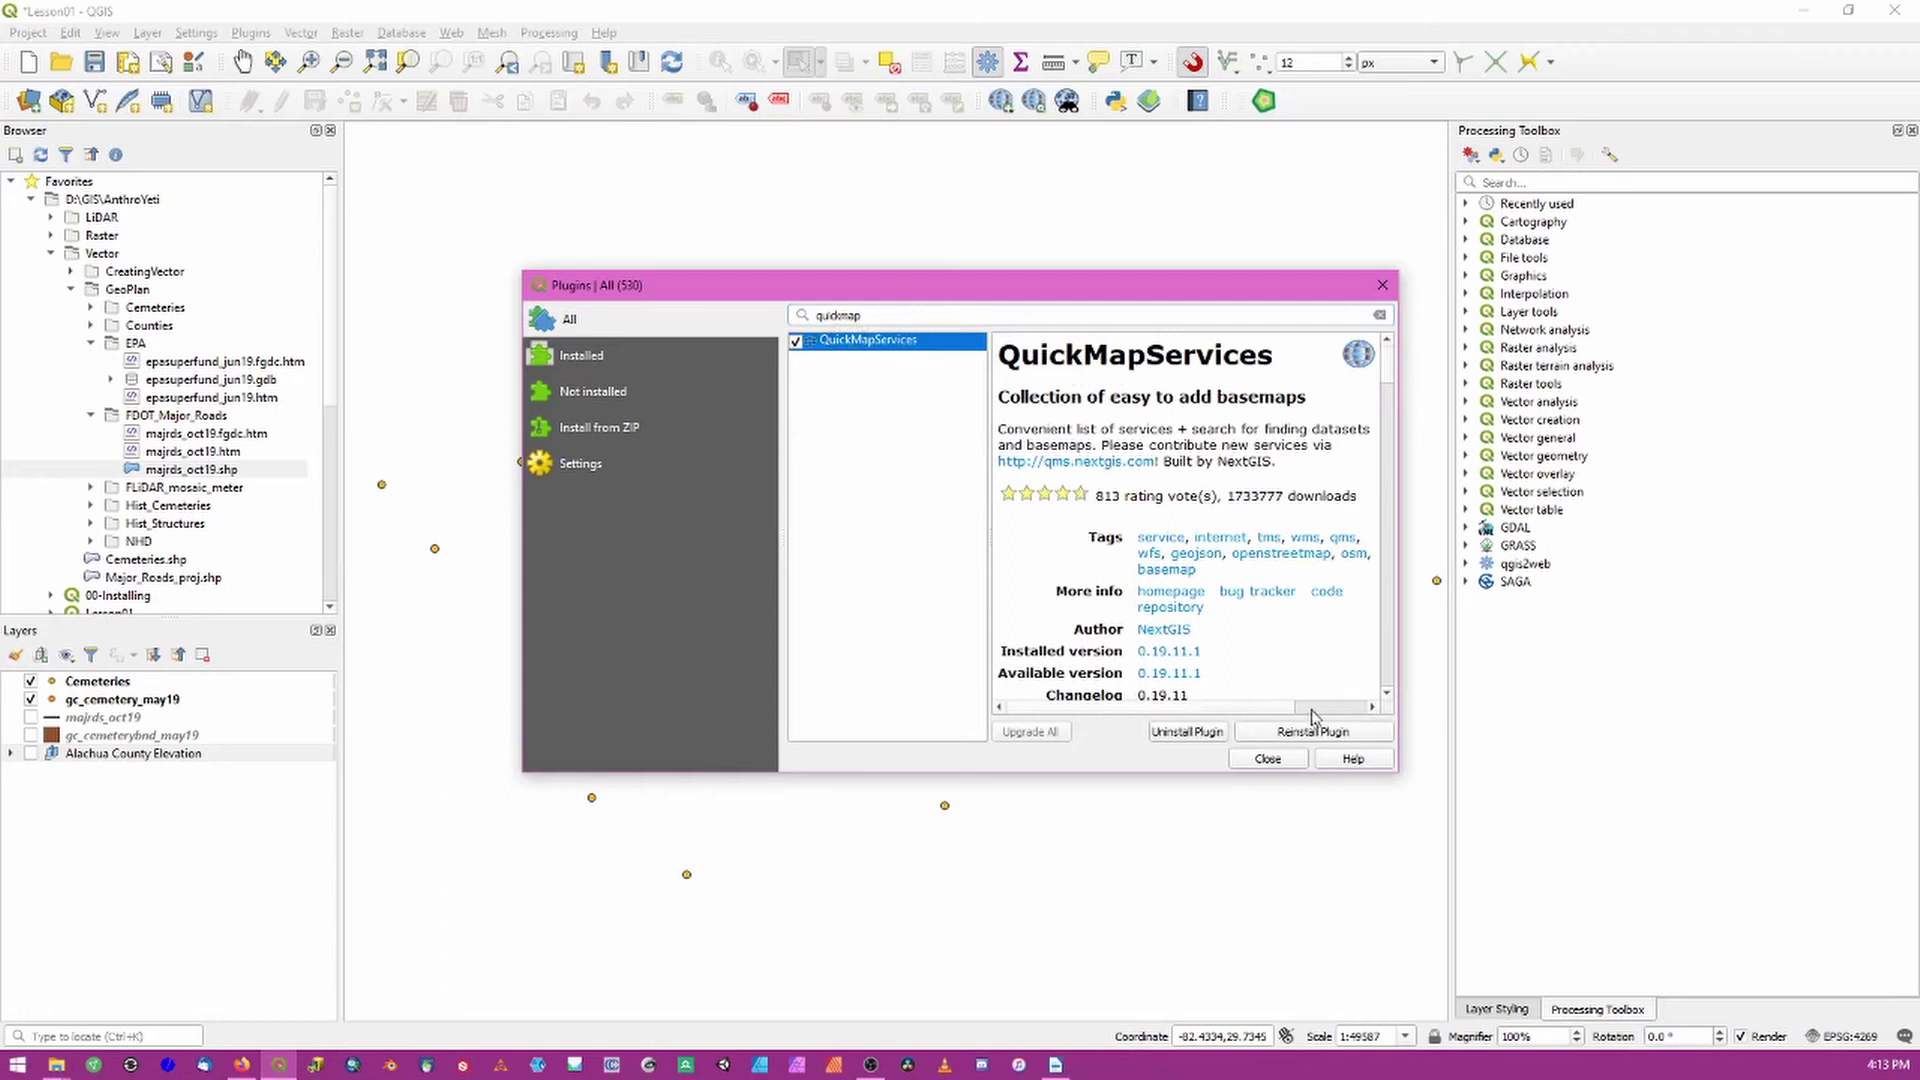
pyautogui.click(1268, 759)
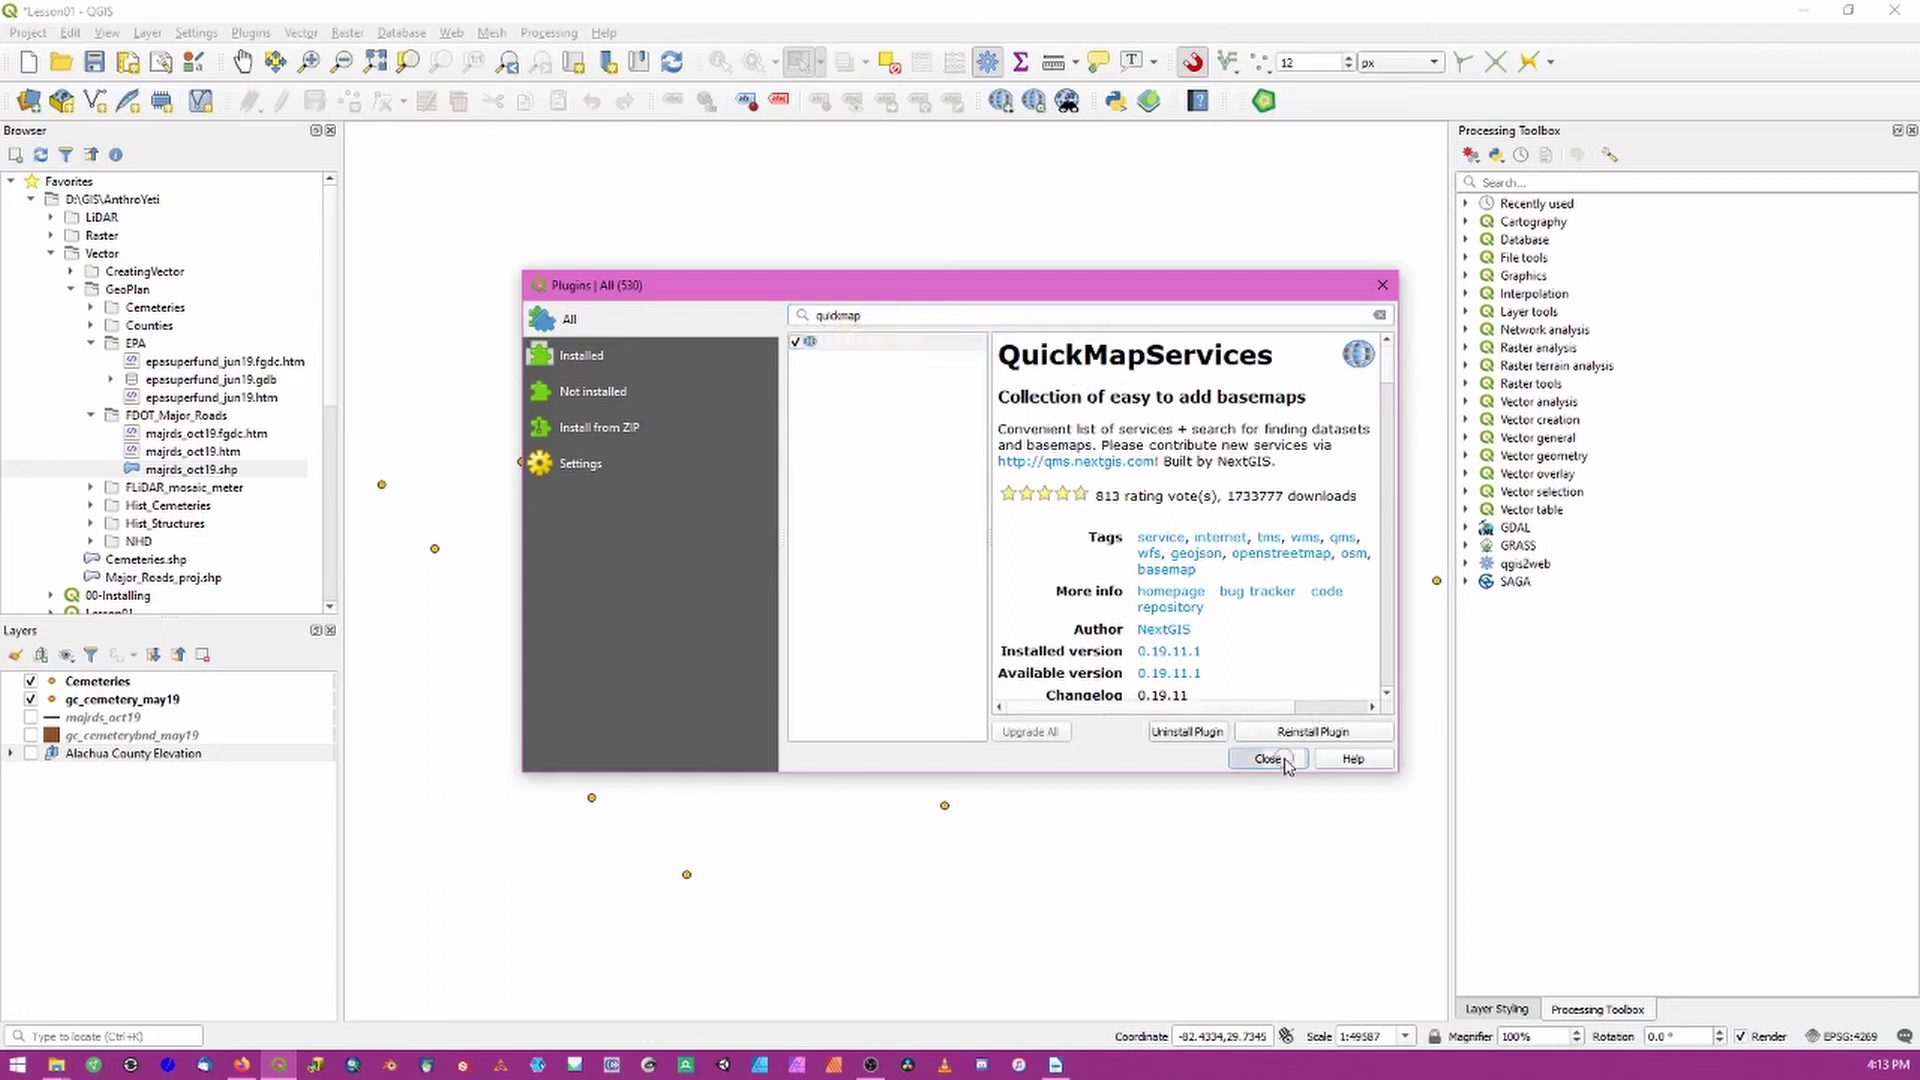
# Bring up the Bing basemap options under Web > QuickMapServices.
pyautogui.click(452, 33)
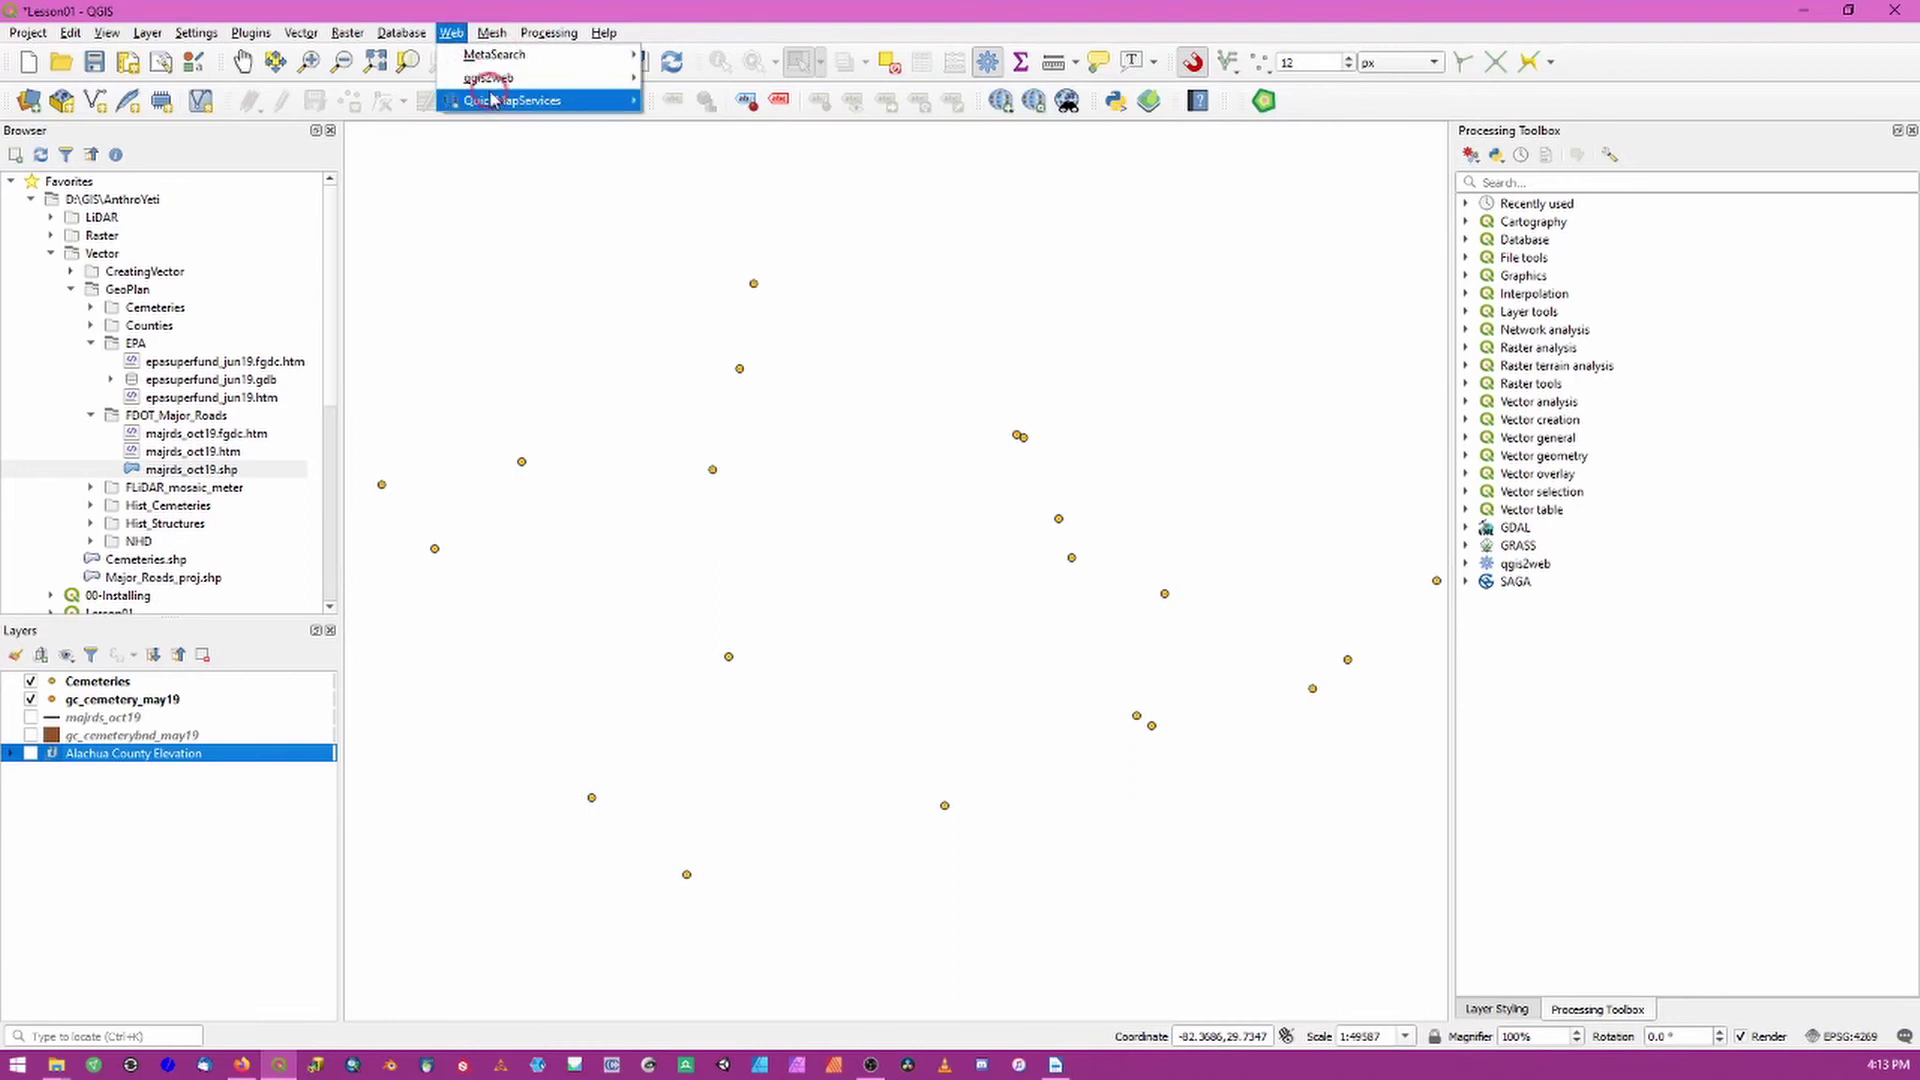
pyautogui.moveTo(512, 100)
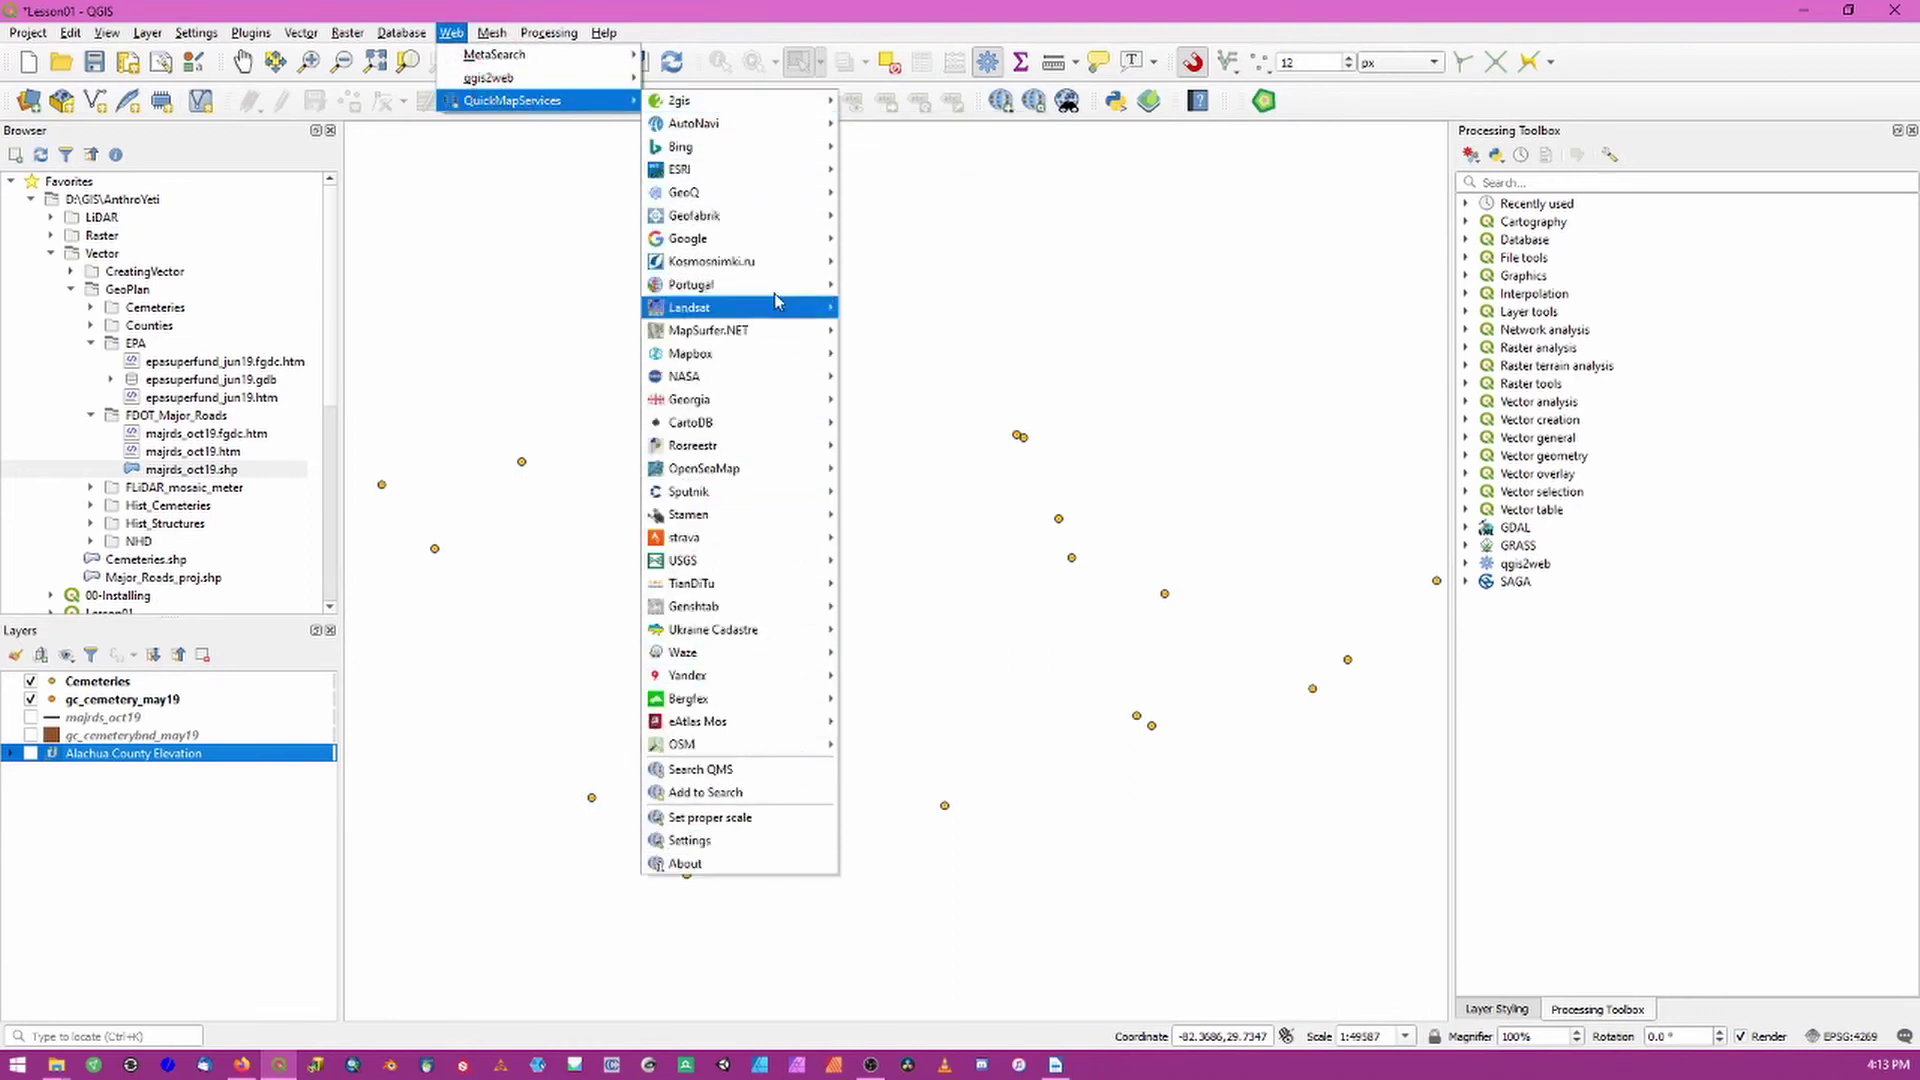
pyautogui.moveTo(762, 153)
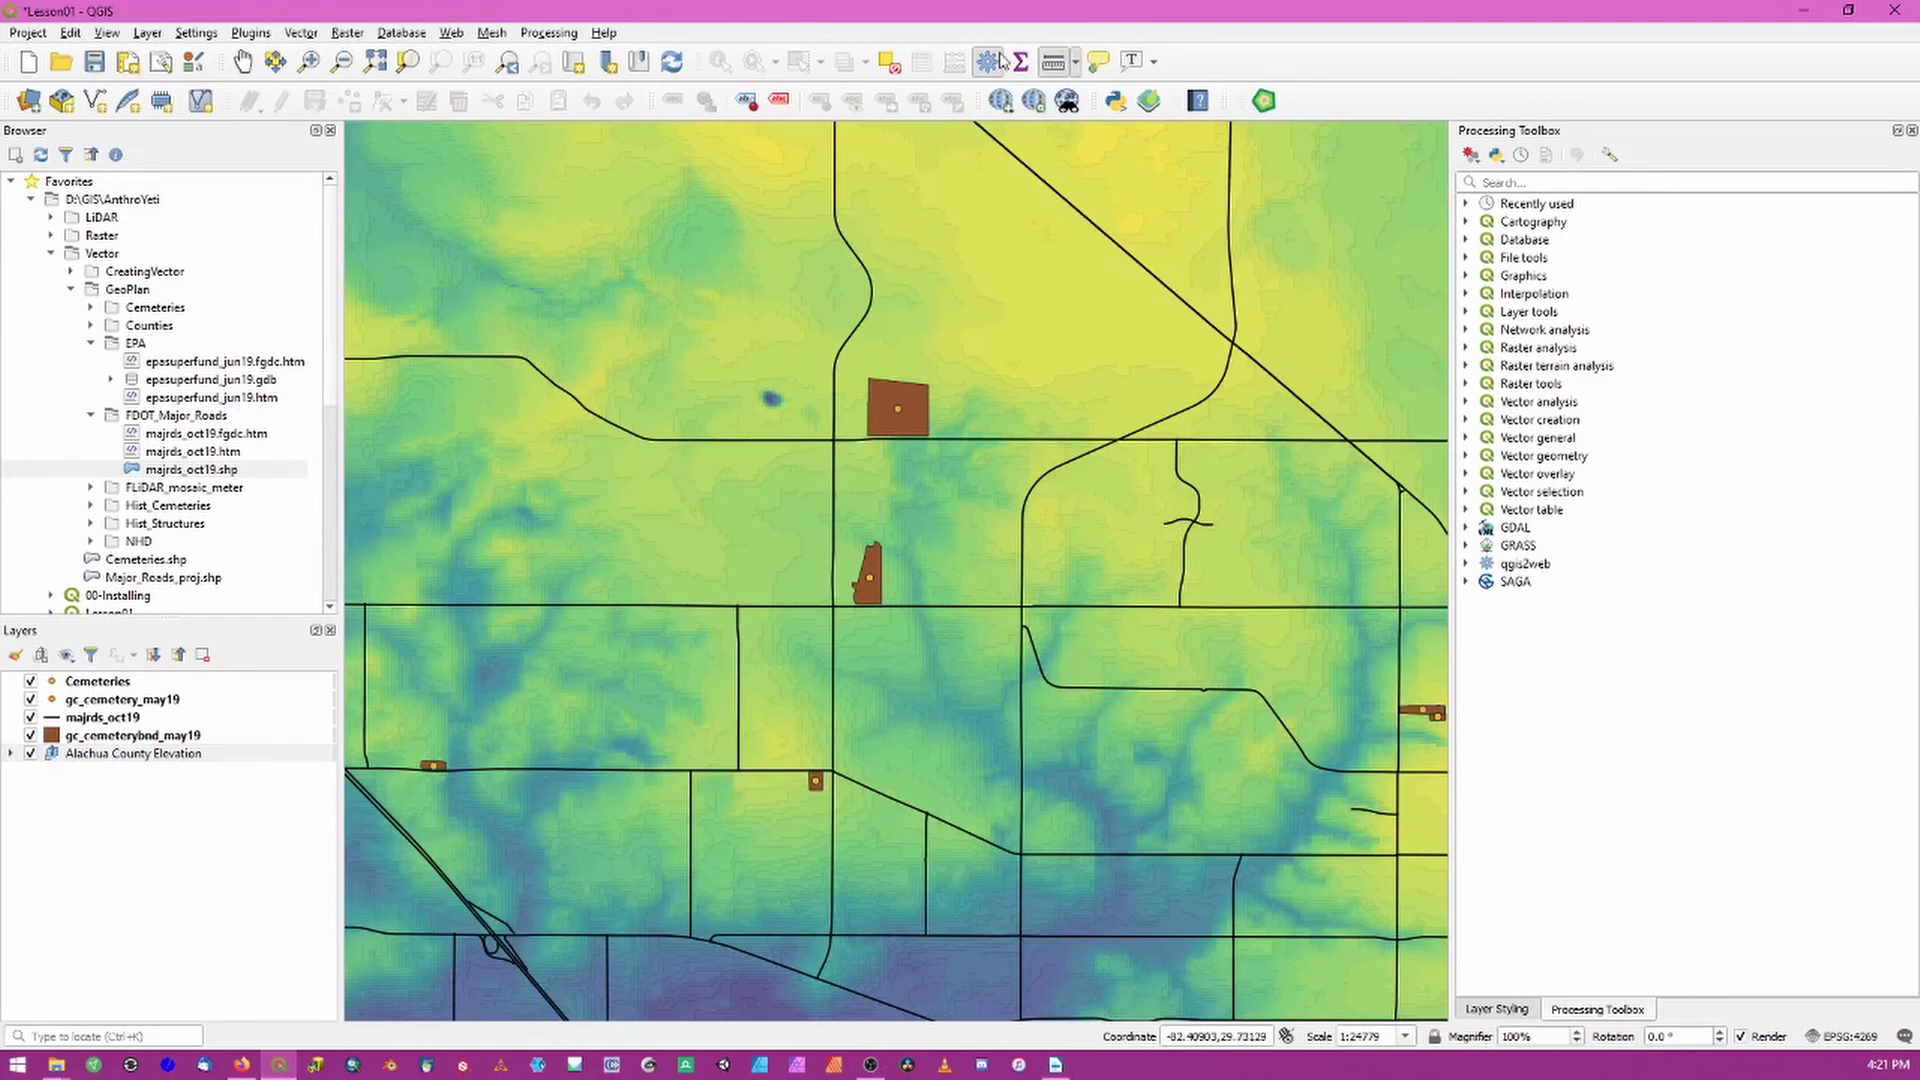
# Measure a line from the upper cemetery to the lower one, totalling 2393.330 m.
pyautogui.click(1052, 62)
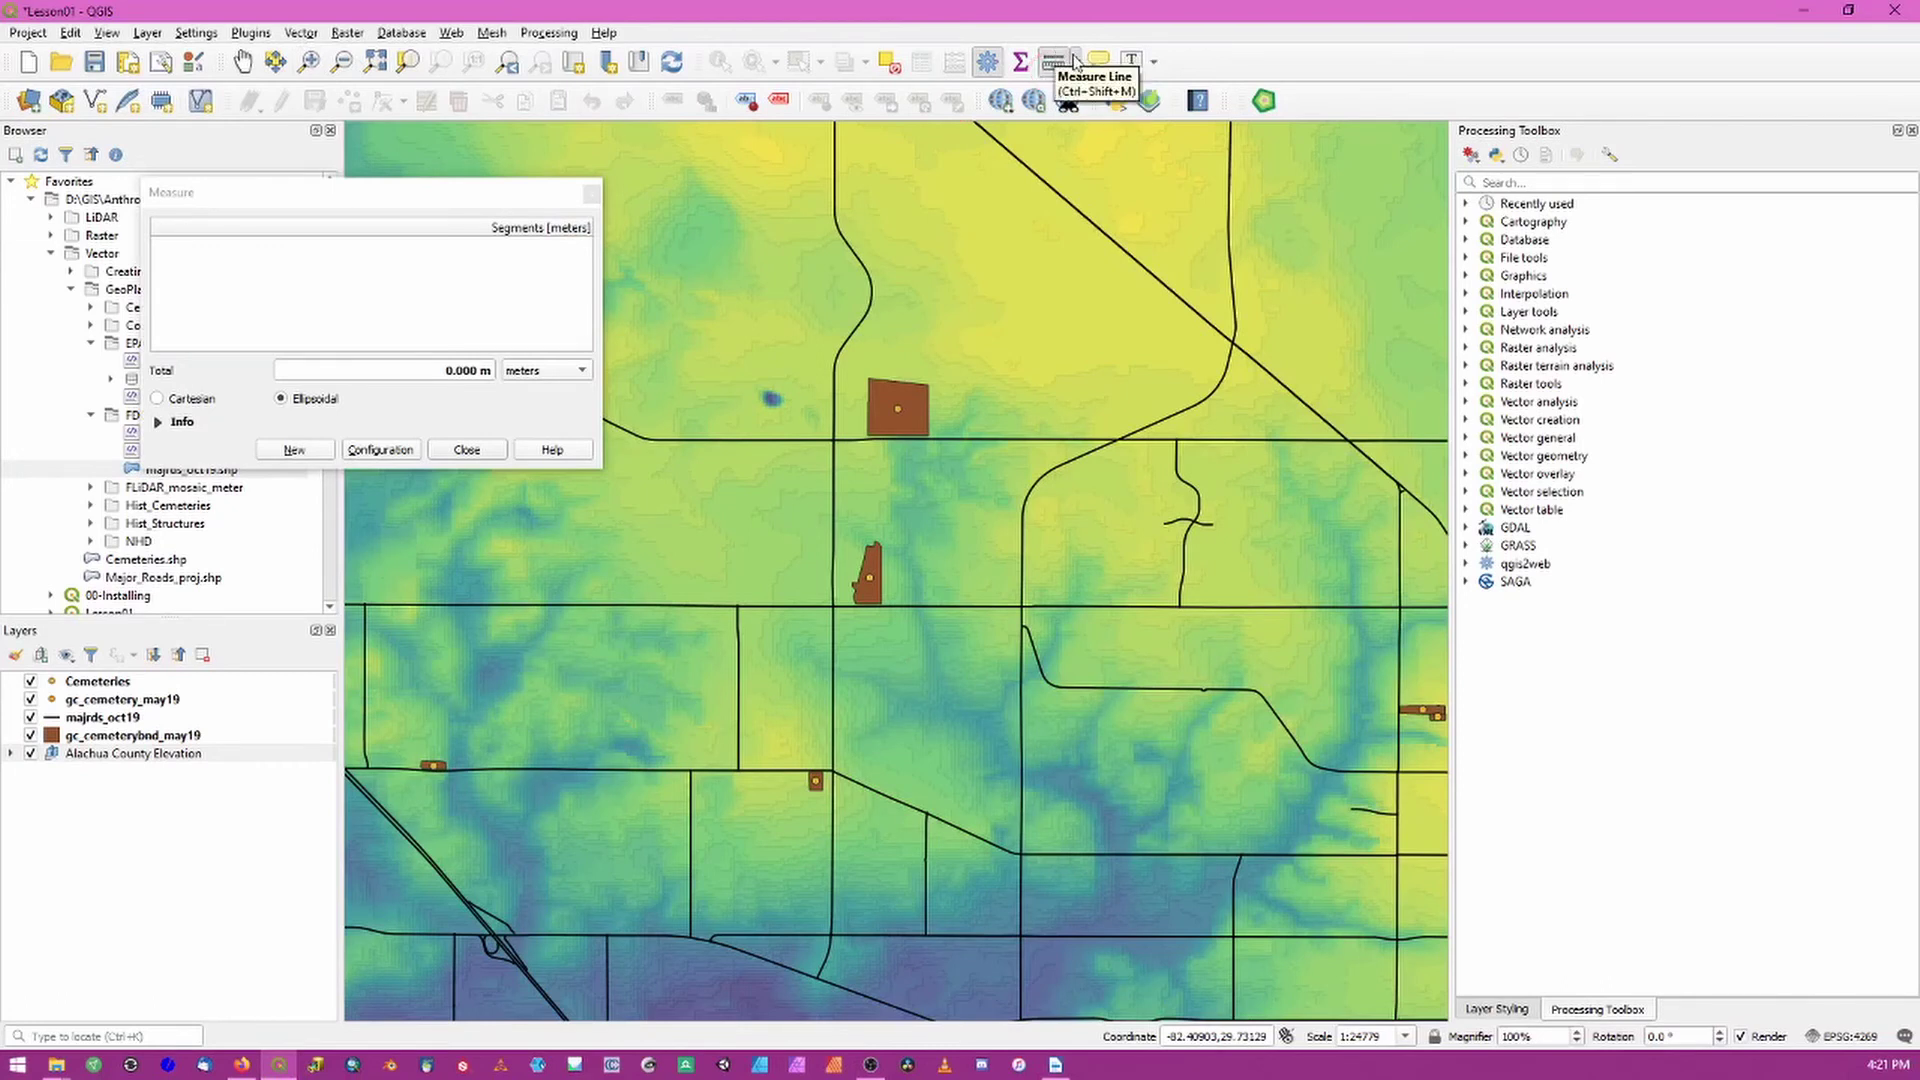
pyautogui.click(1074, 60)
pyautogui.click(360, 203)
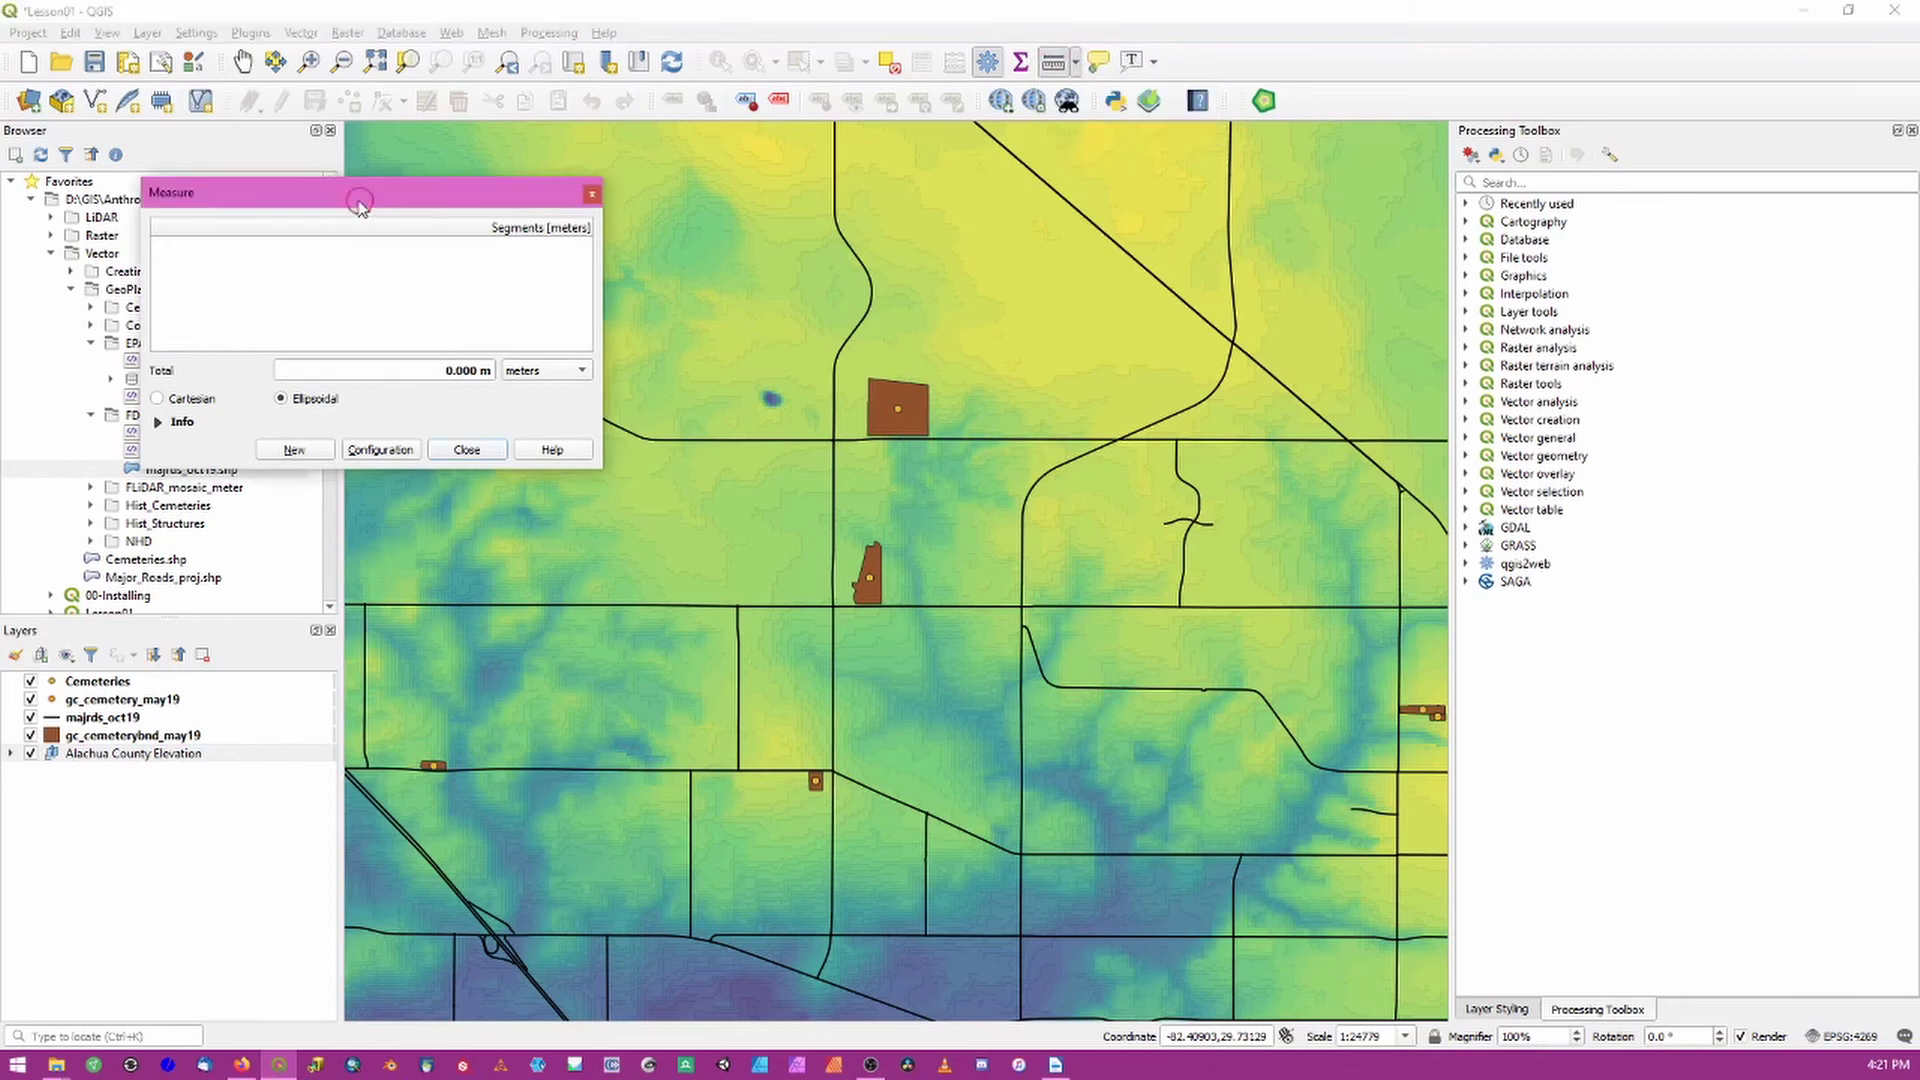
pyautogui.moveTo(360, 203); pyautogui.dragTo(421, 195)
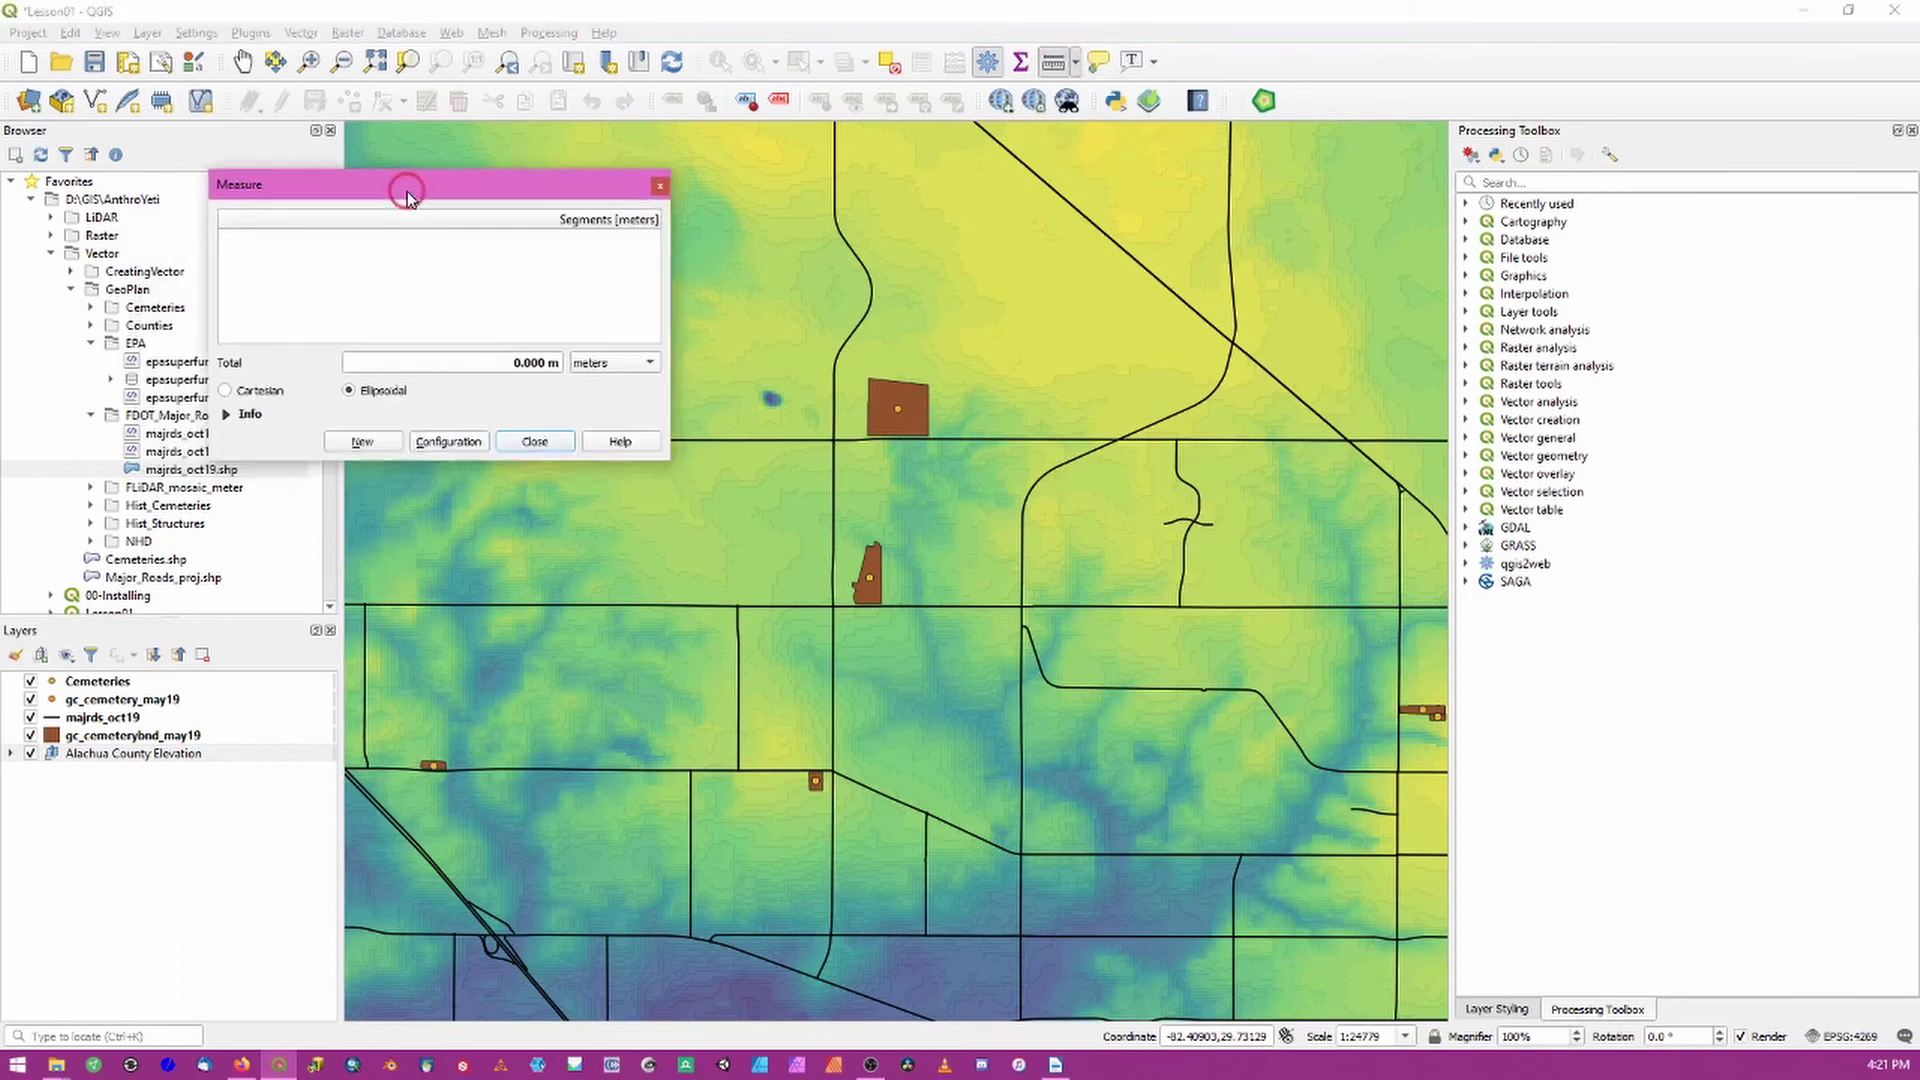
pyautogui.click(869, 432)
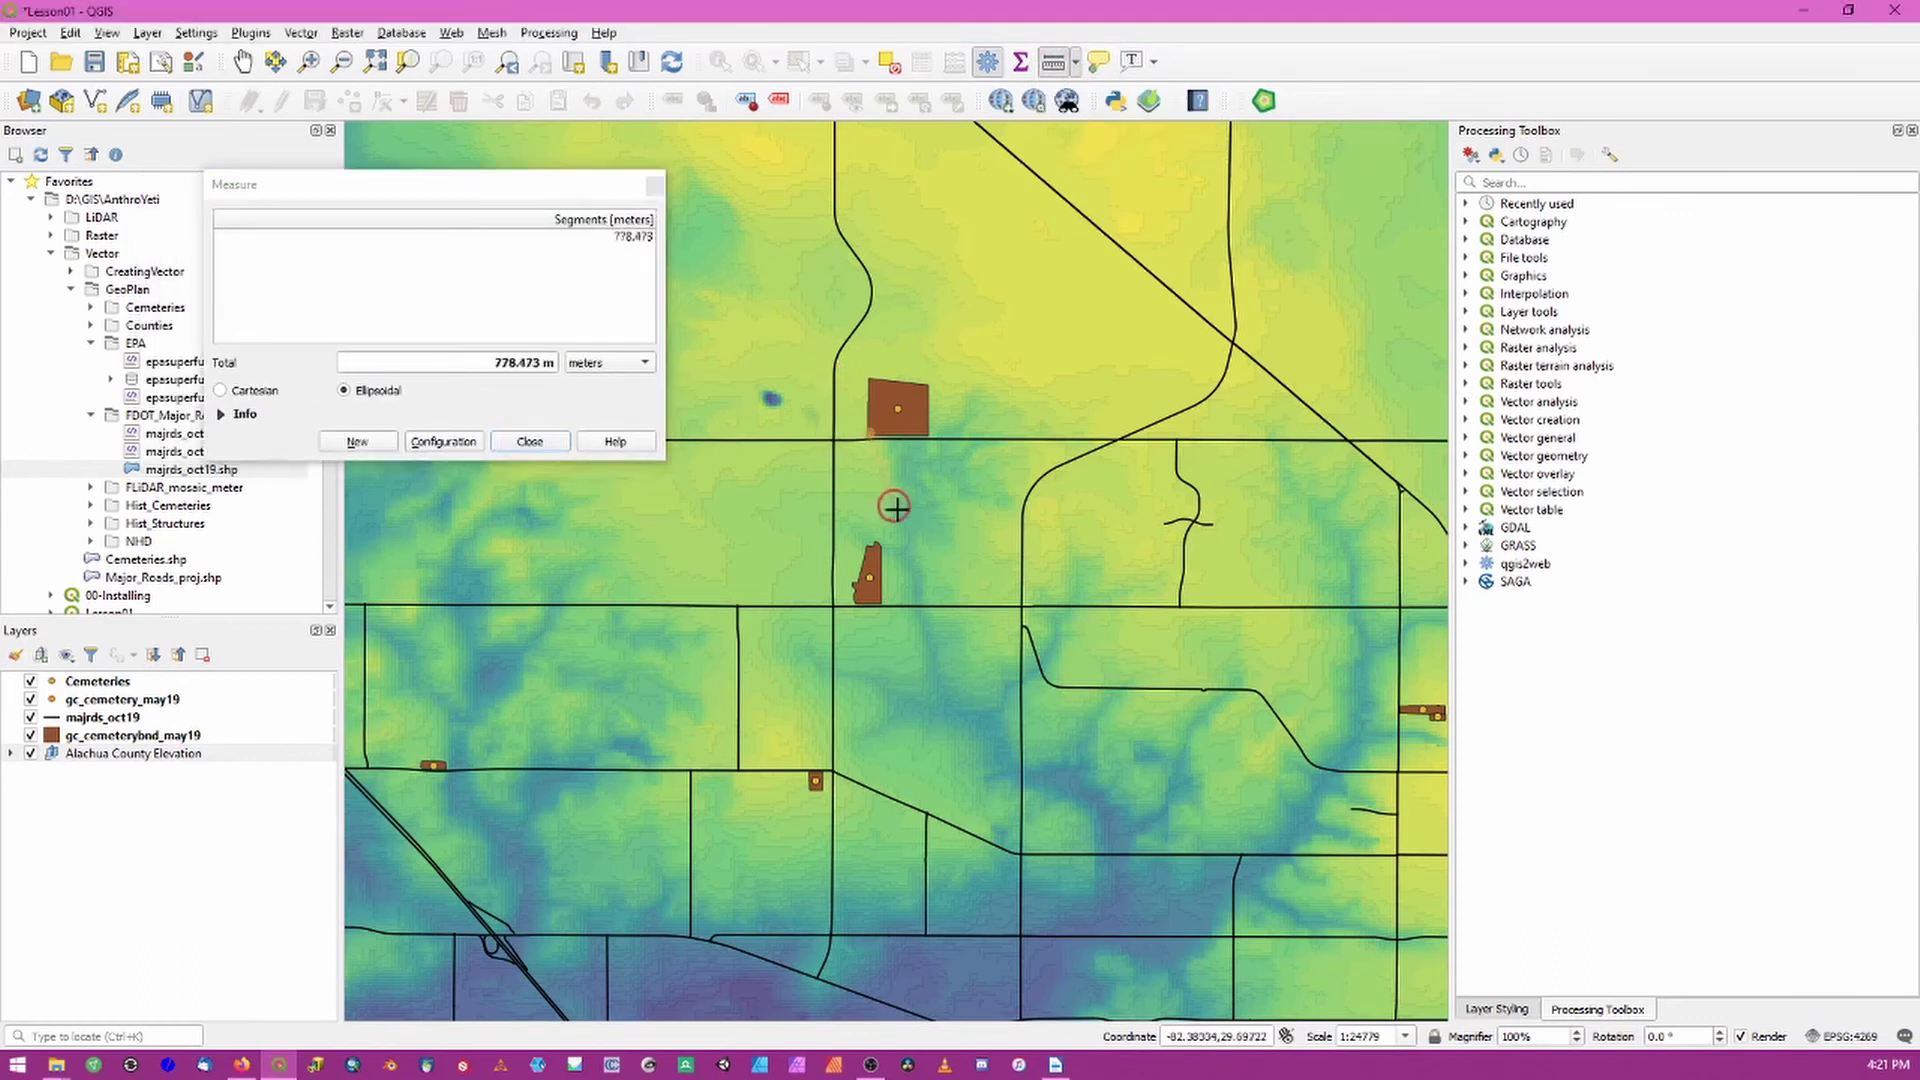
pyautogui.click(869, 546)
pyautogui.scroll(4, 879, 518)
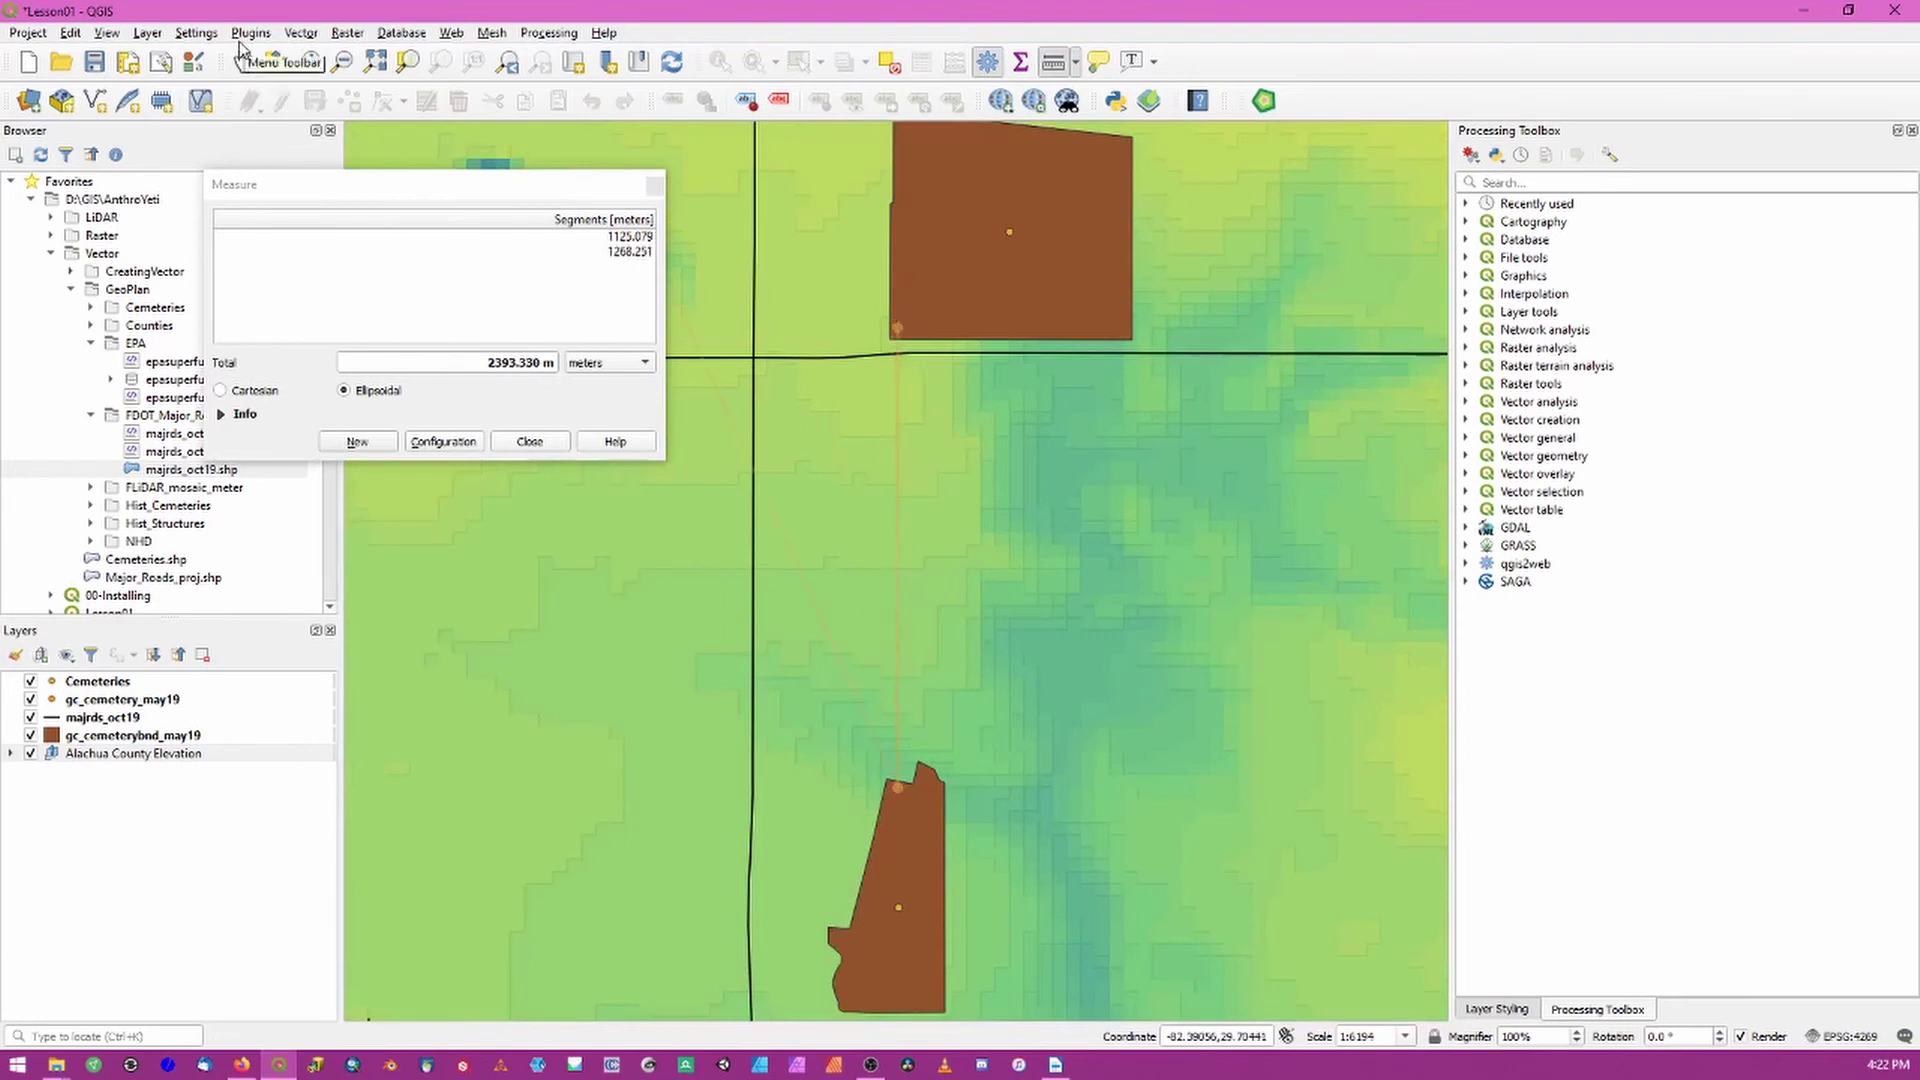
# Show the Snapping Toolbar and turn snapping on.
pyautogui.click(107, 33)
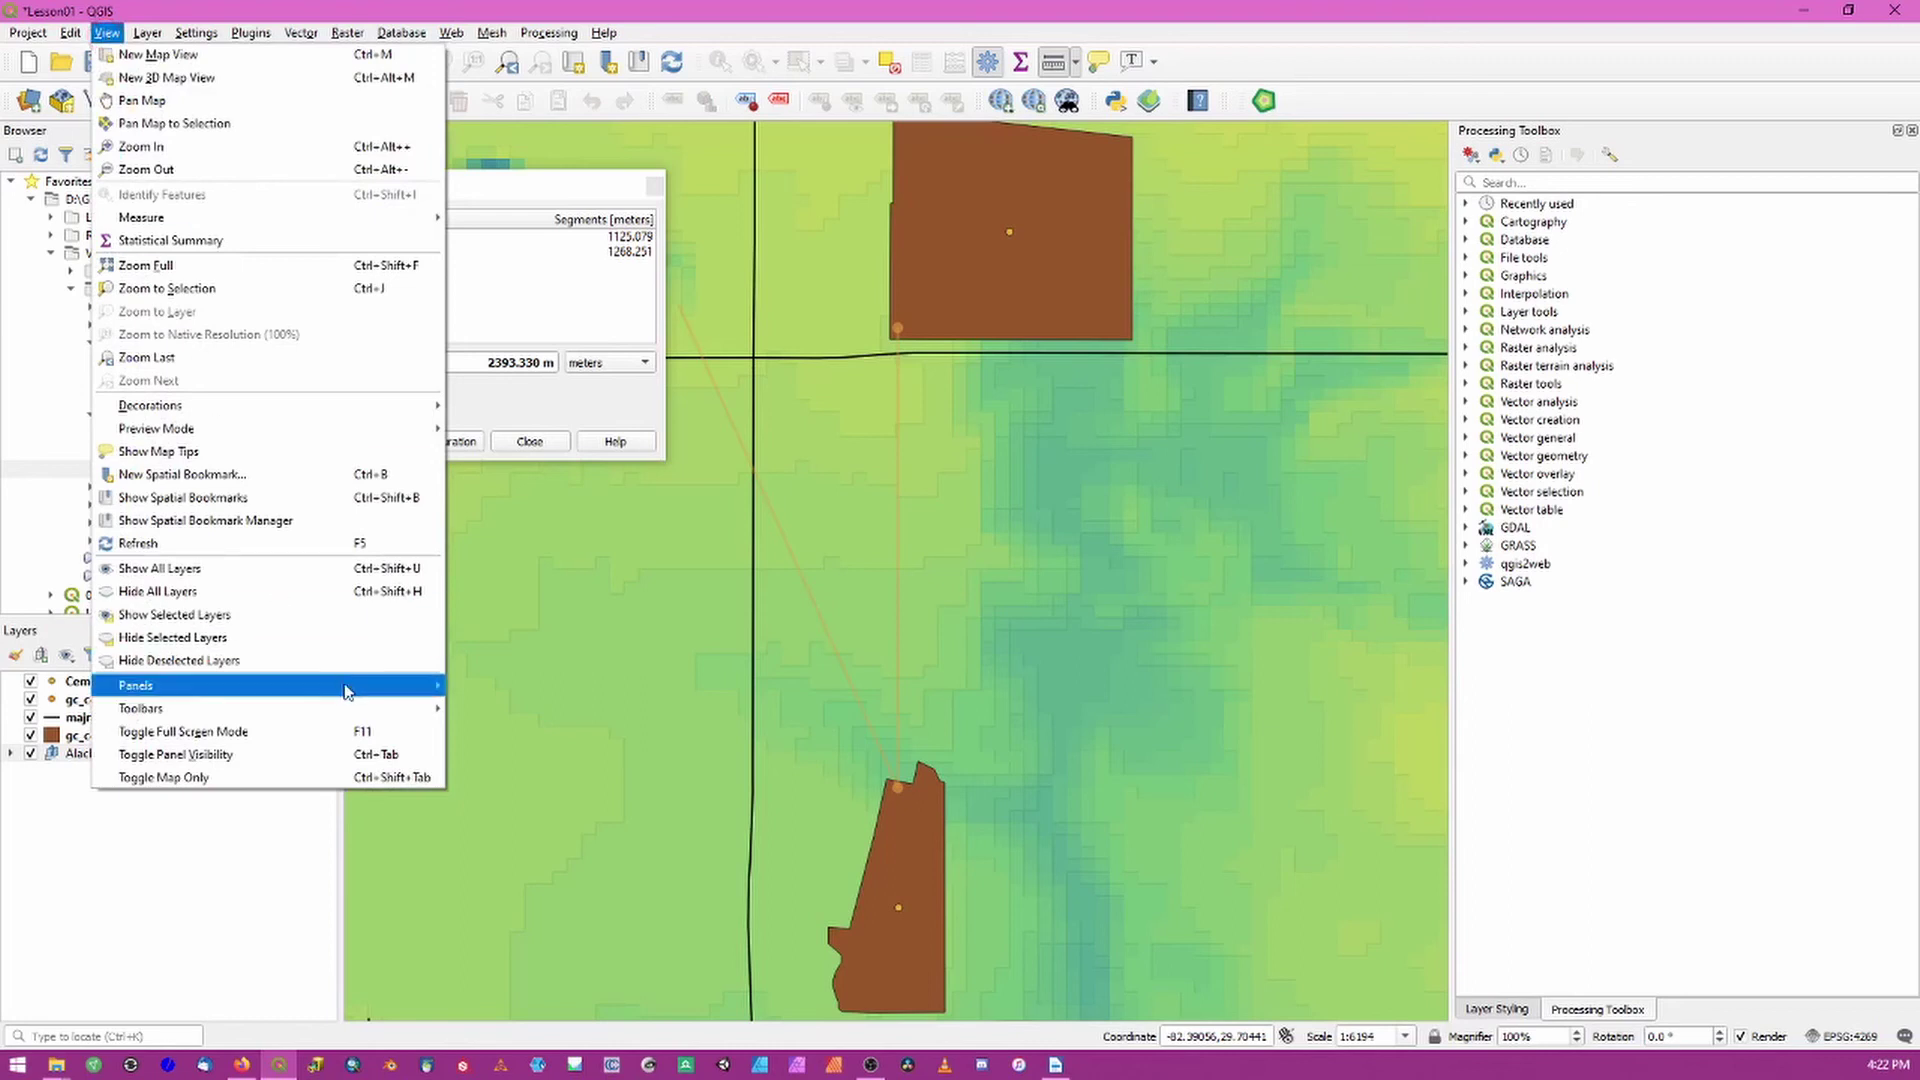
pyautogui.moveTo(362, 712)
pyautogui.click(566, 1000)
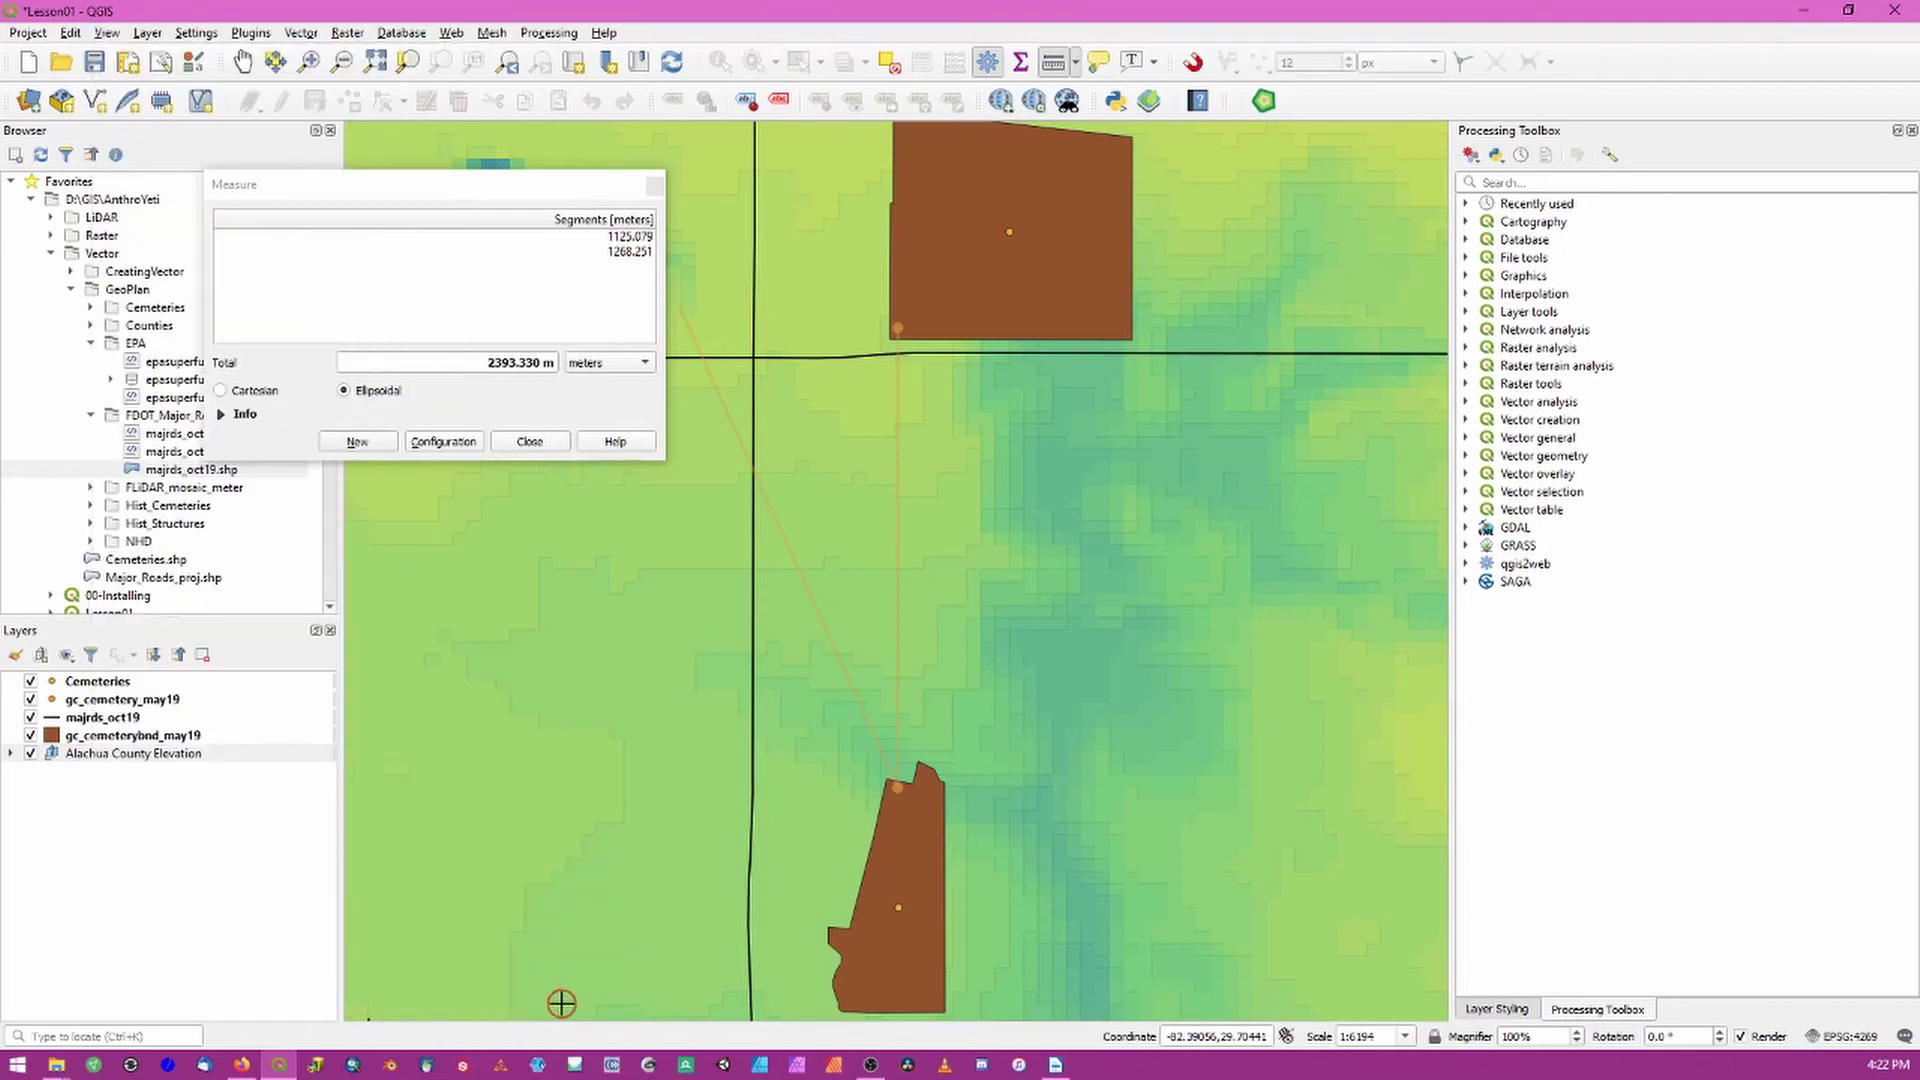
pyautogui.moveTo(1178, 78)
pyautogui.mouseDown()
pyautogui.moveTo(828, 464)
pyautogui.moveTo(727, 360)
pyautogui.moveTo(985, 279)
pyautogui.moveTo(1177, 66)
pyautogui.mouseUp()
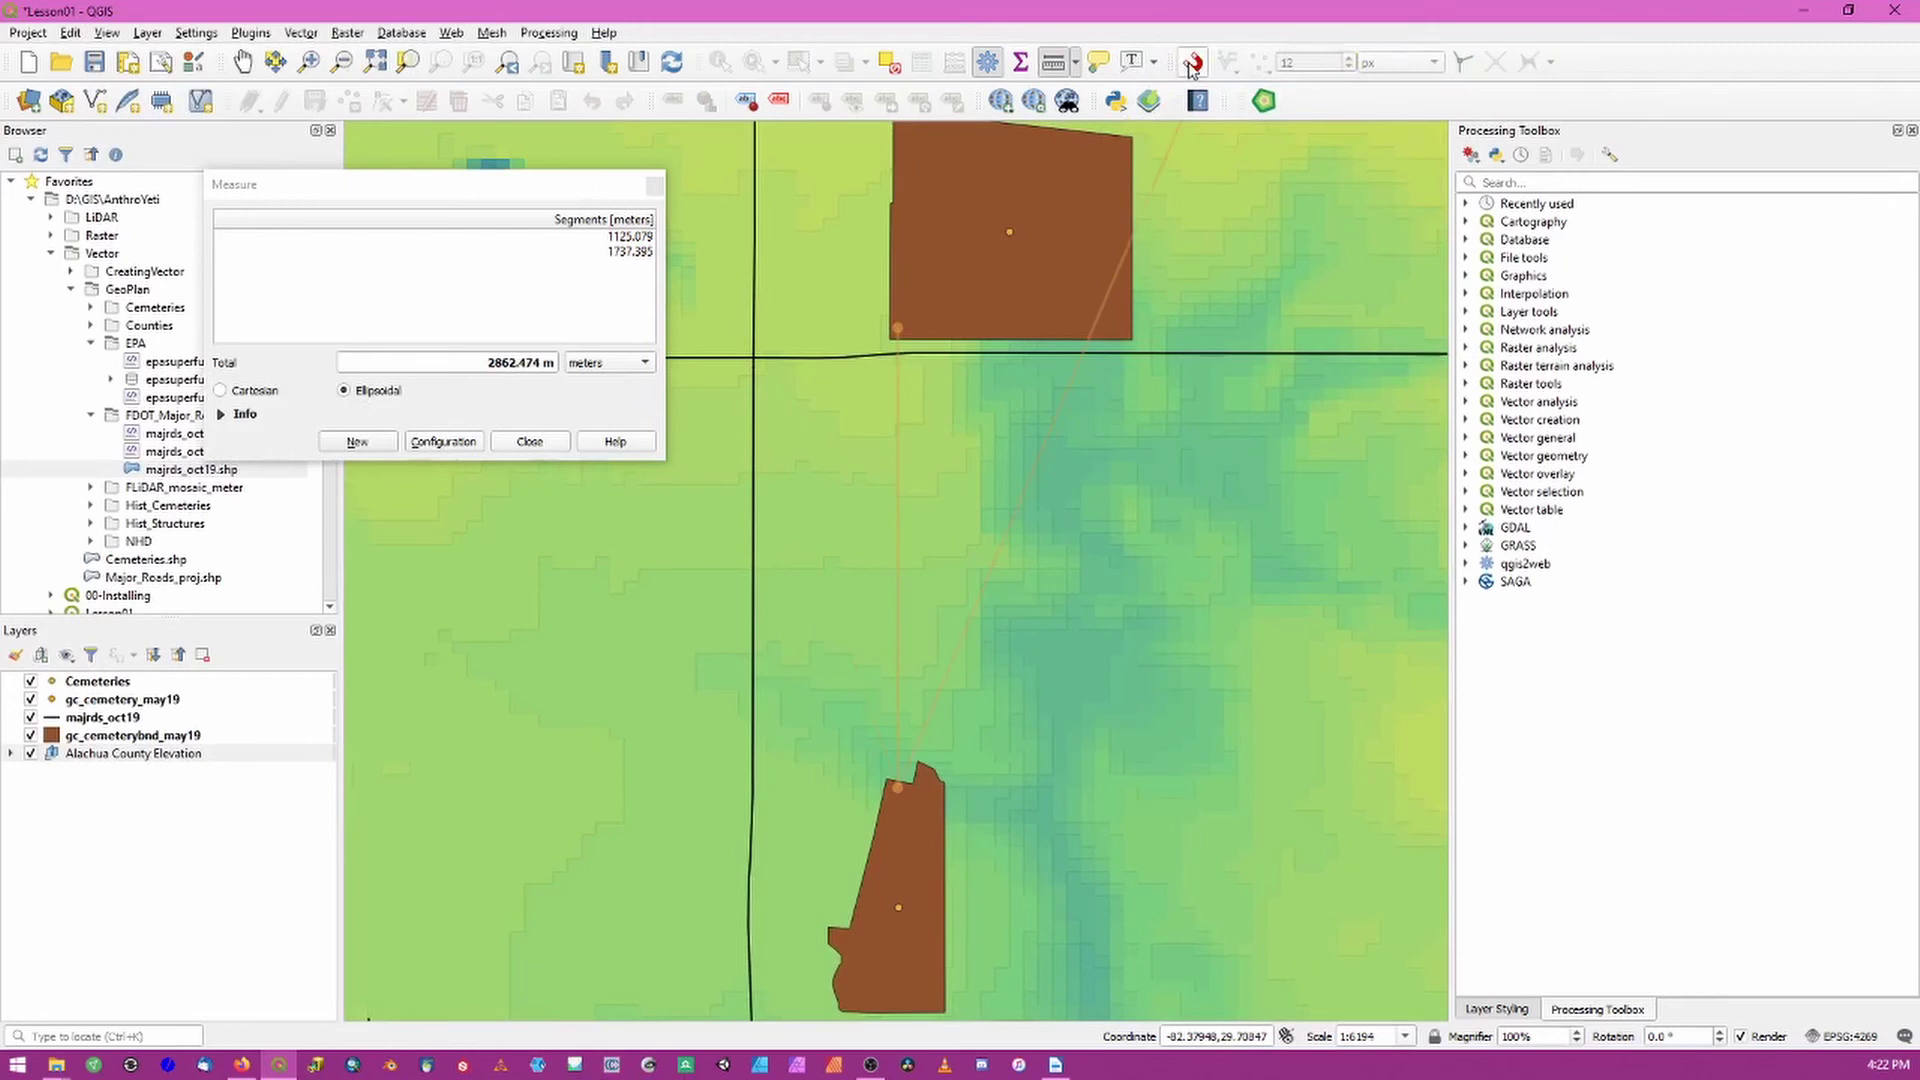
pyautogui.click(1193, 68)
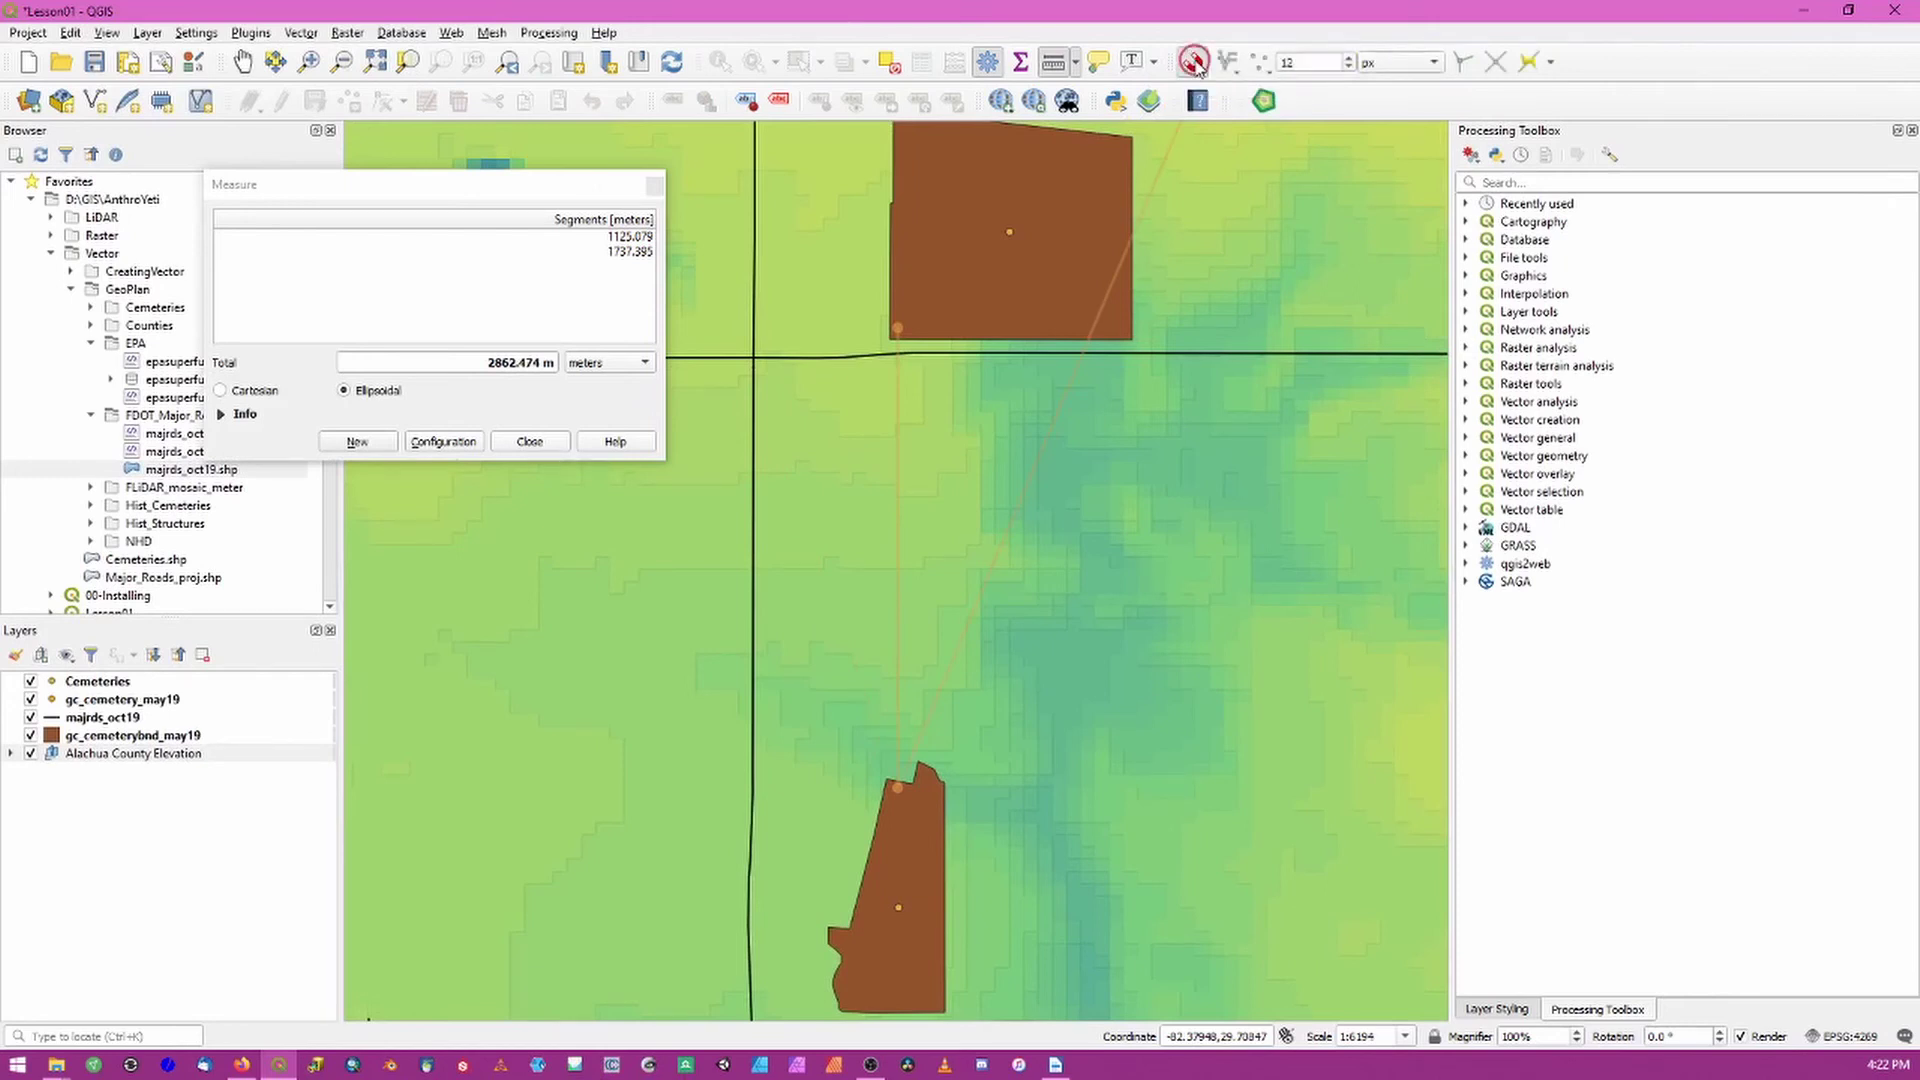
# Remeasure between snapped cemetery corners, 1986.140 m total, then close the Measure window.
pyautogui.click(533, 442)
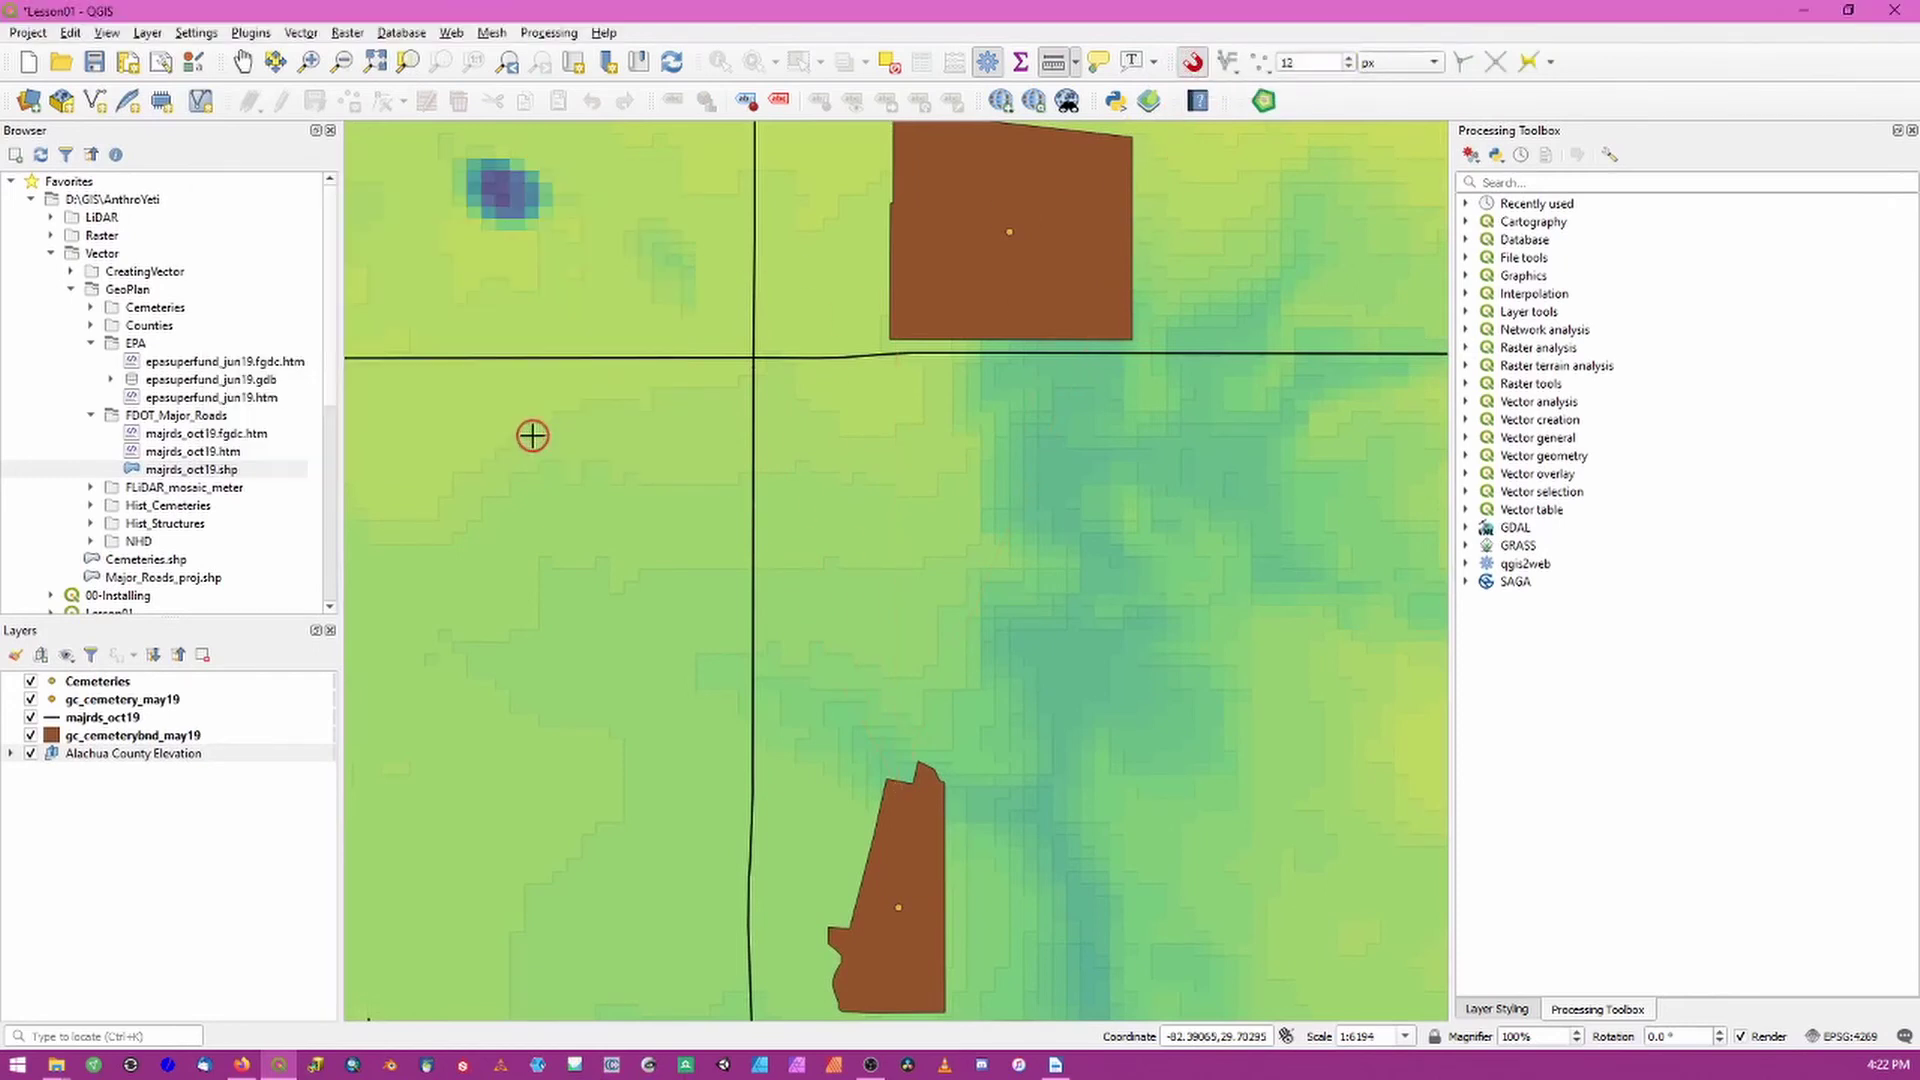
pyautogui.click(1052, 62)
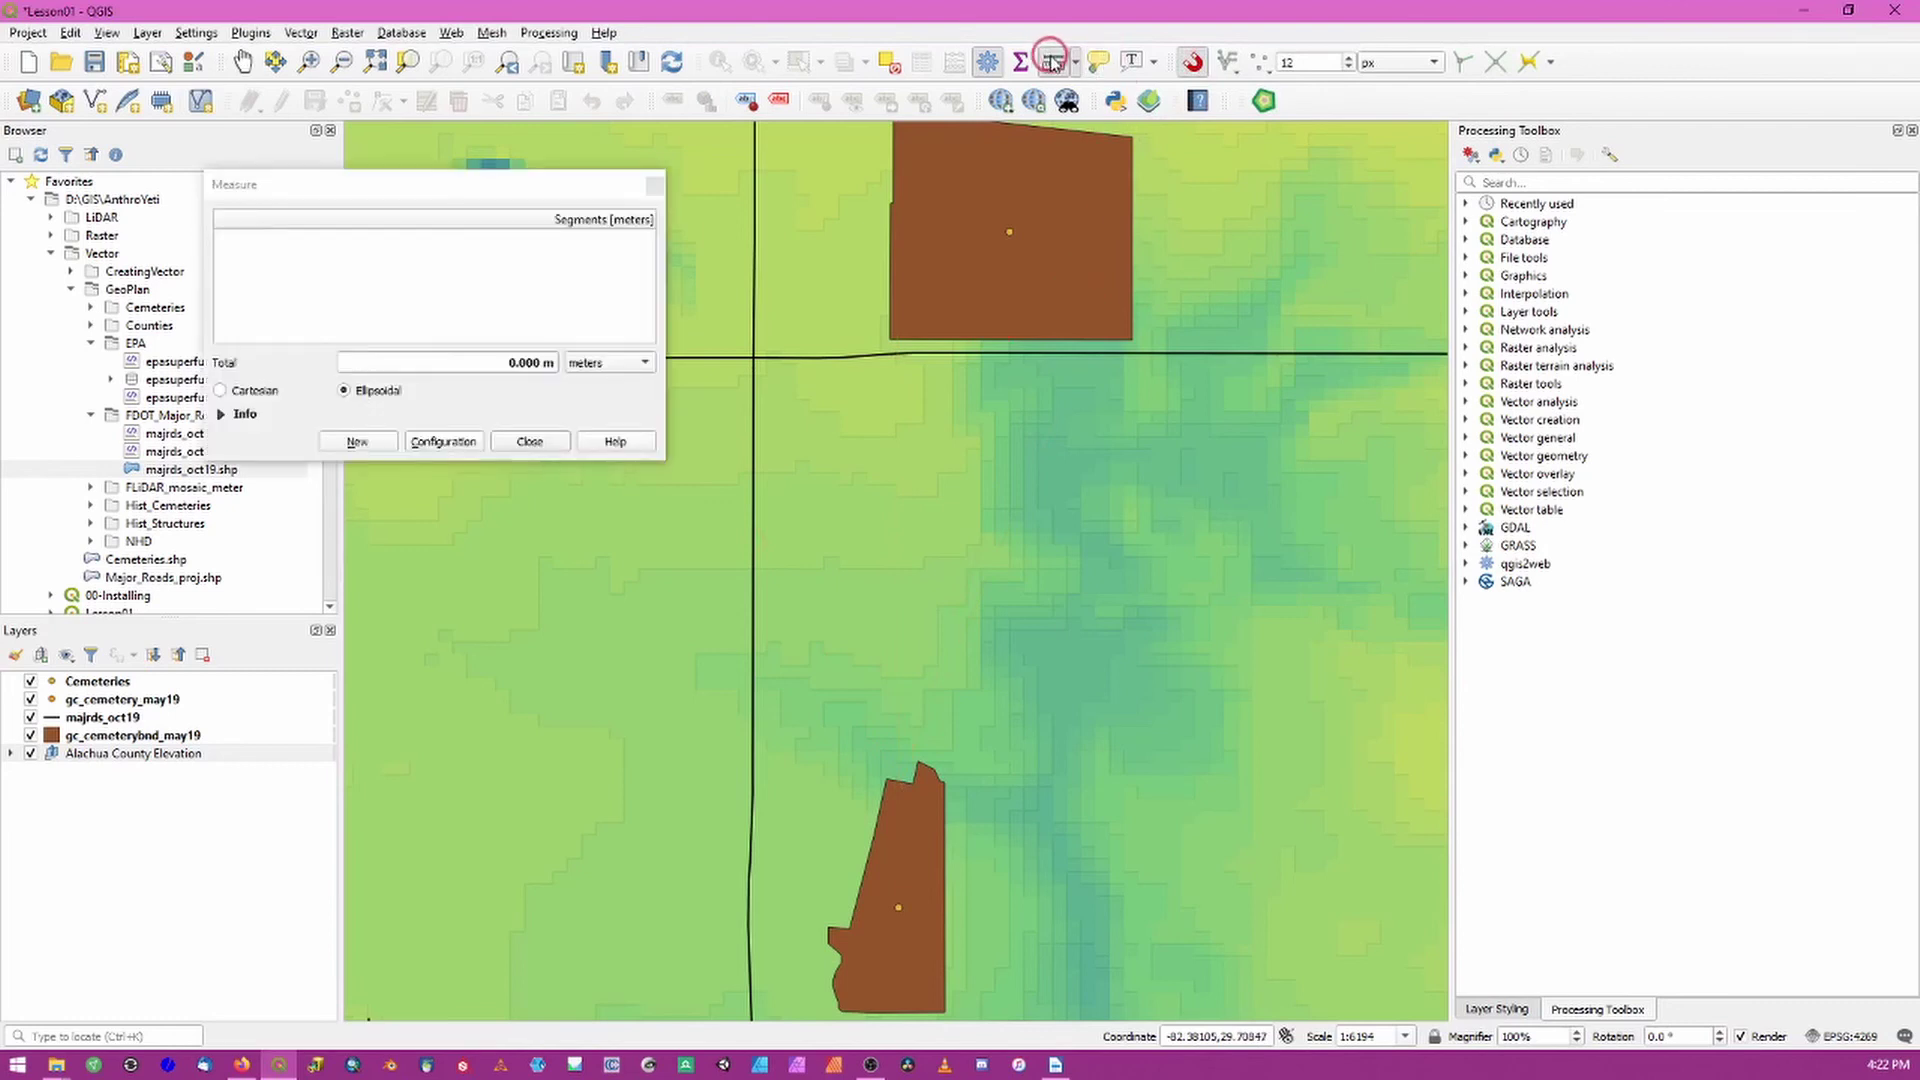
pyautogui.click(888, 336)
pyautogui.click(883, 775)
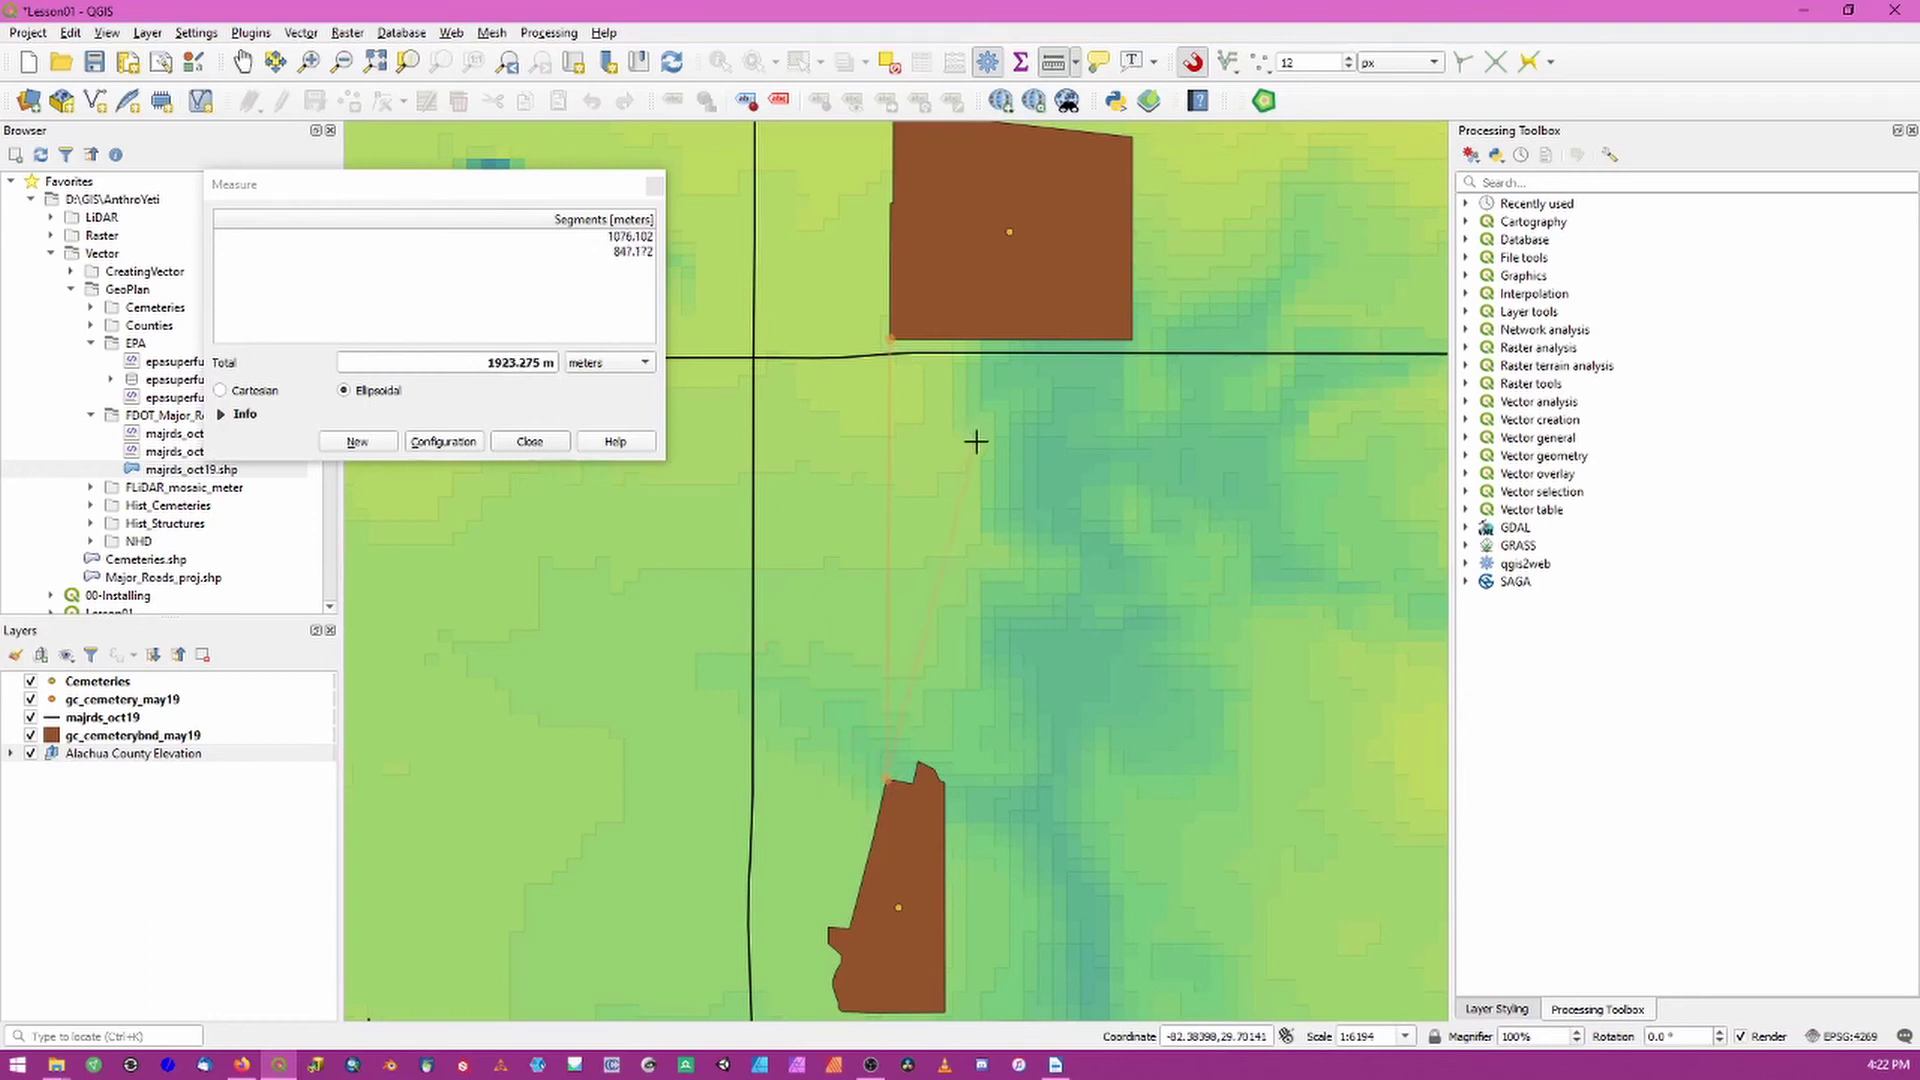
pyautogui.click(530, 442)
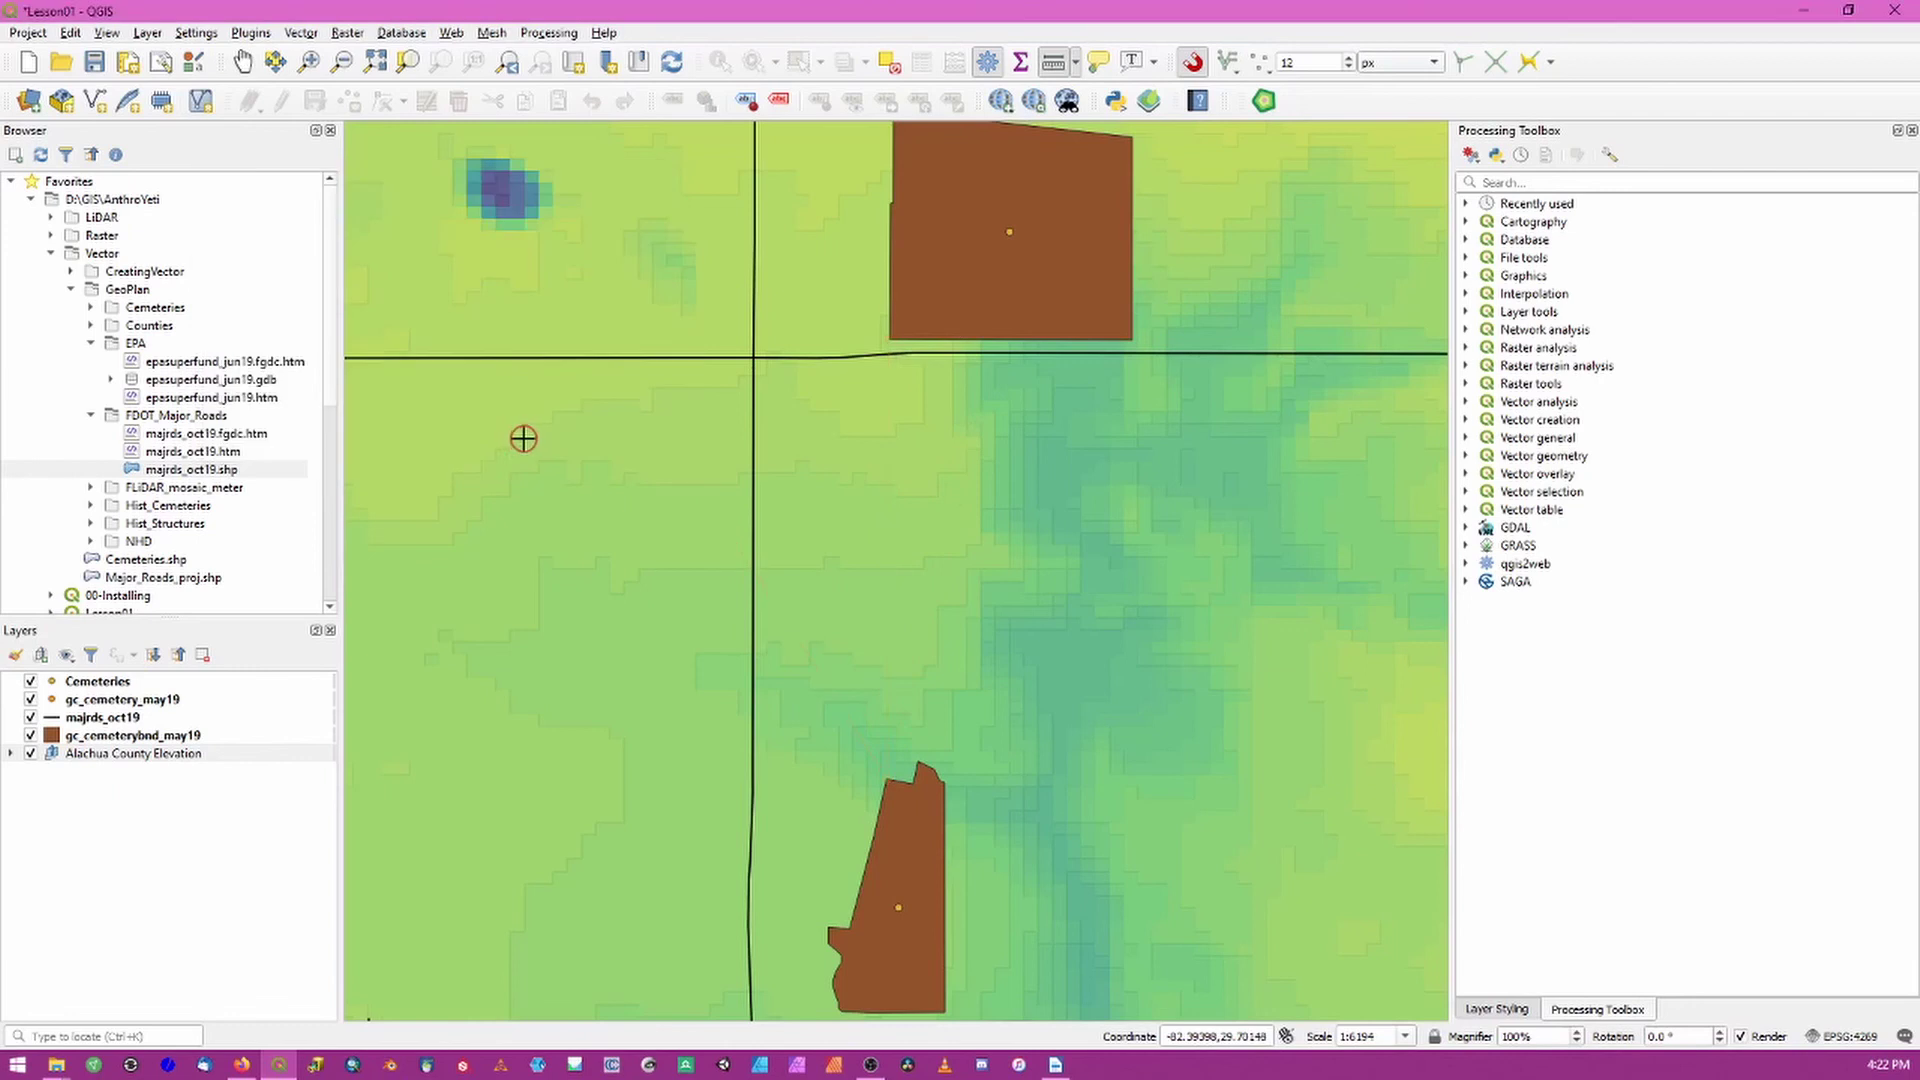
# With the Pan tool active, zoom out and show the Spatial Bookmark Manager panel.
pyautogui.click(242, 64)
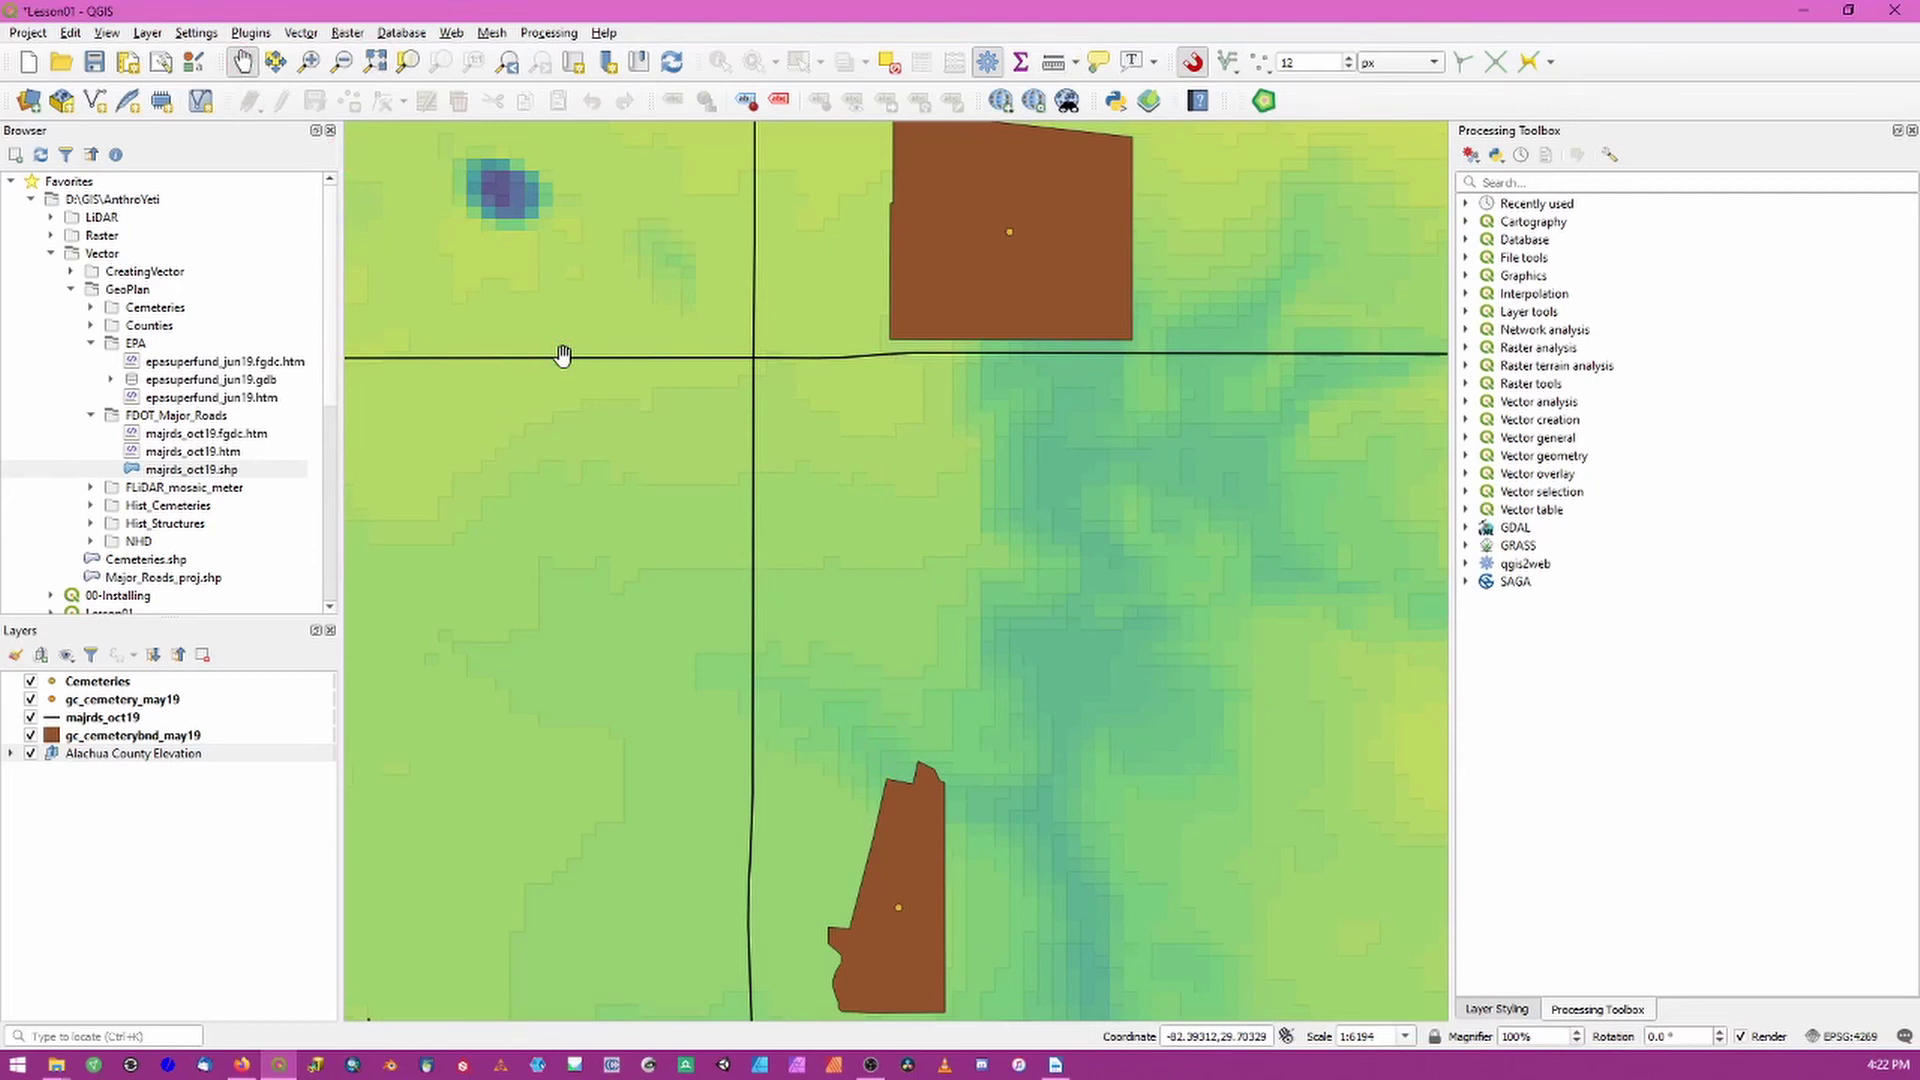
pyautogui.scroll(-1, 829, 563)
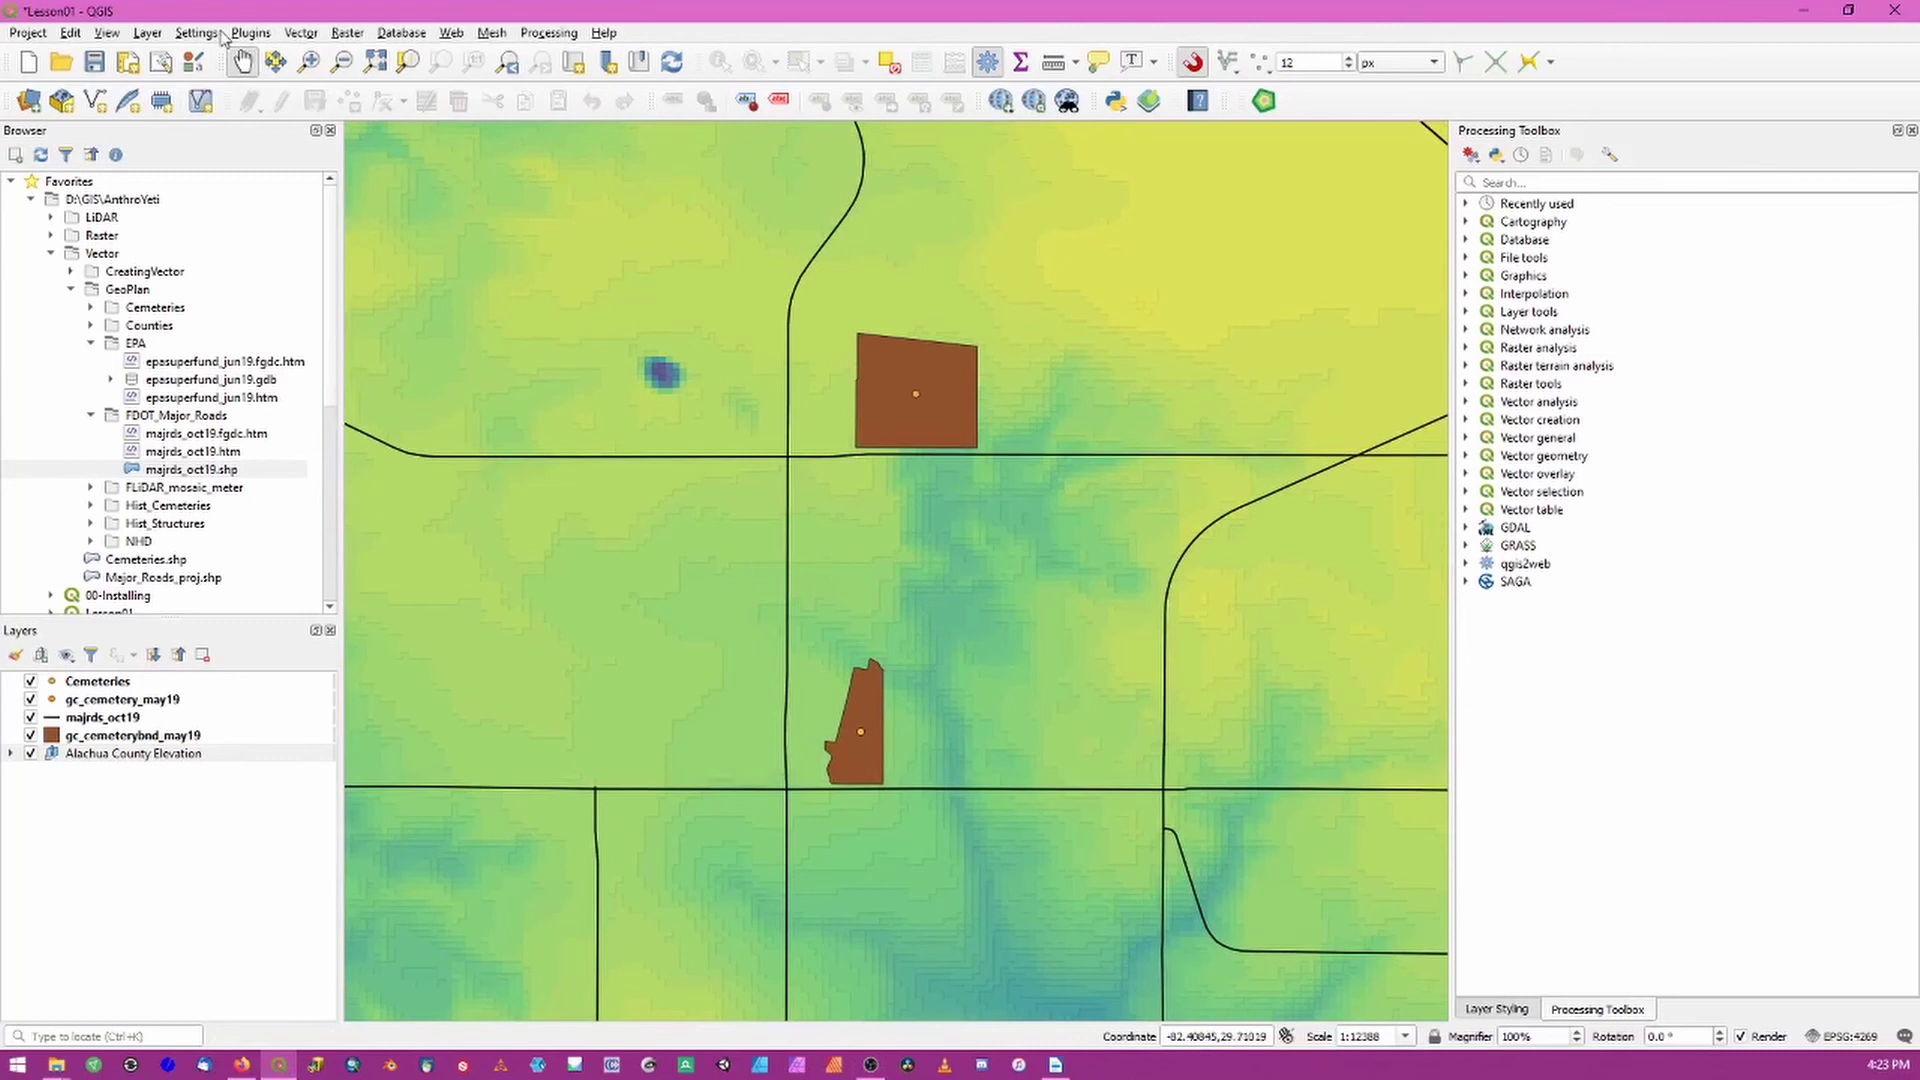
pyautogui.click(165, 38)
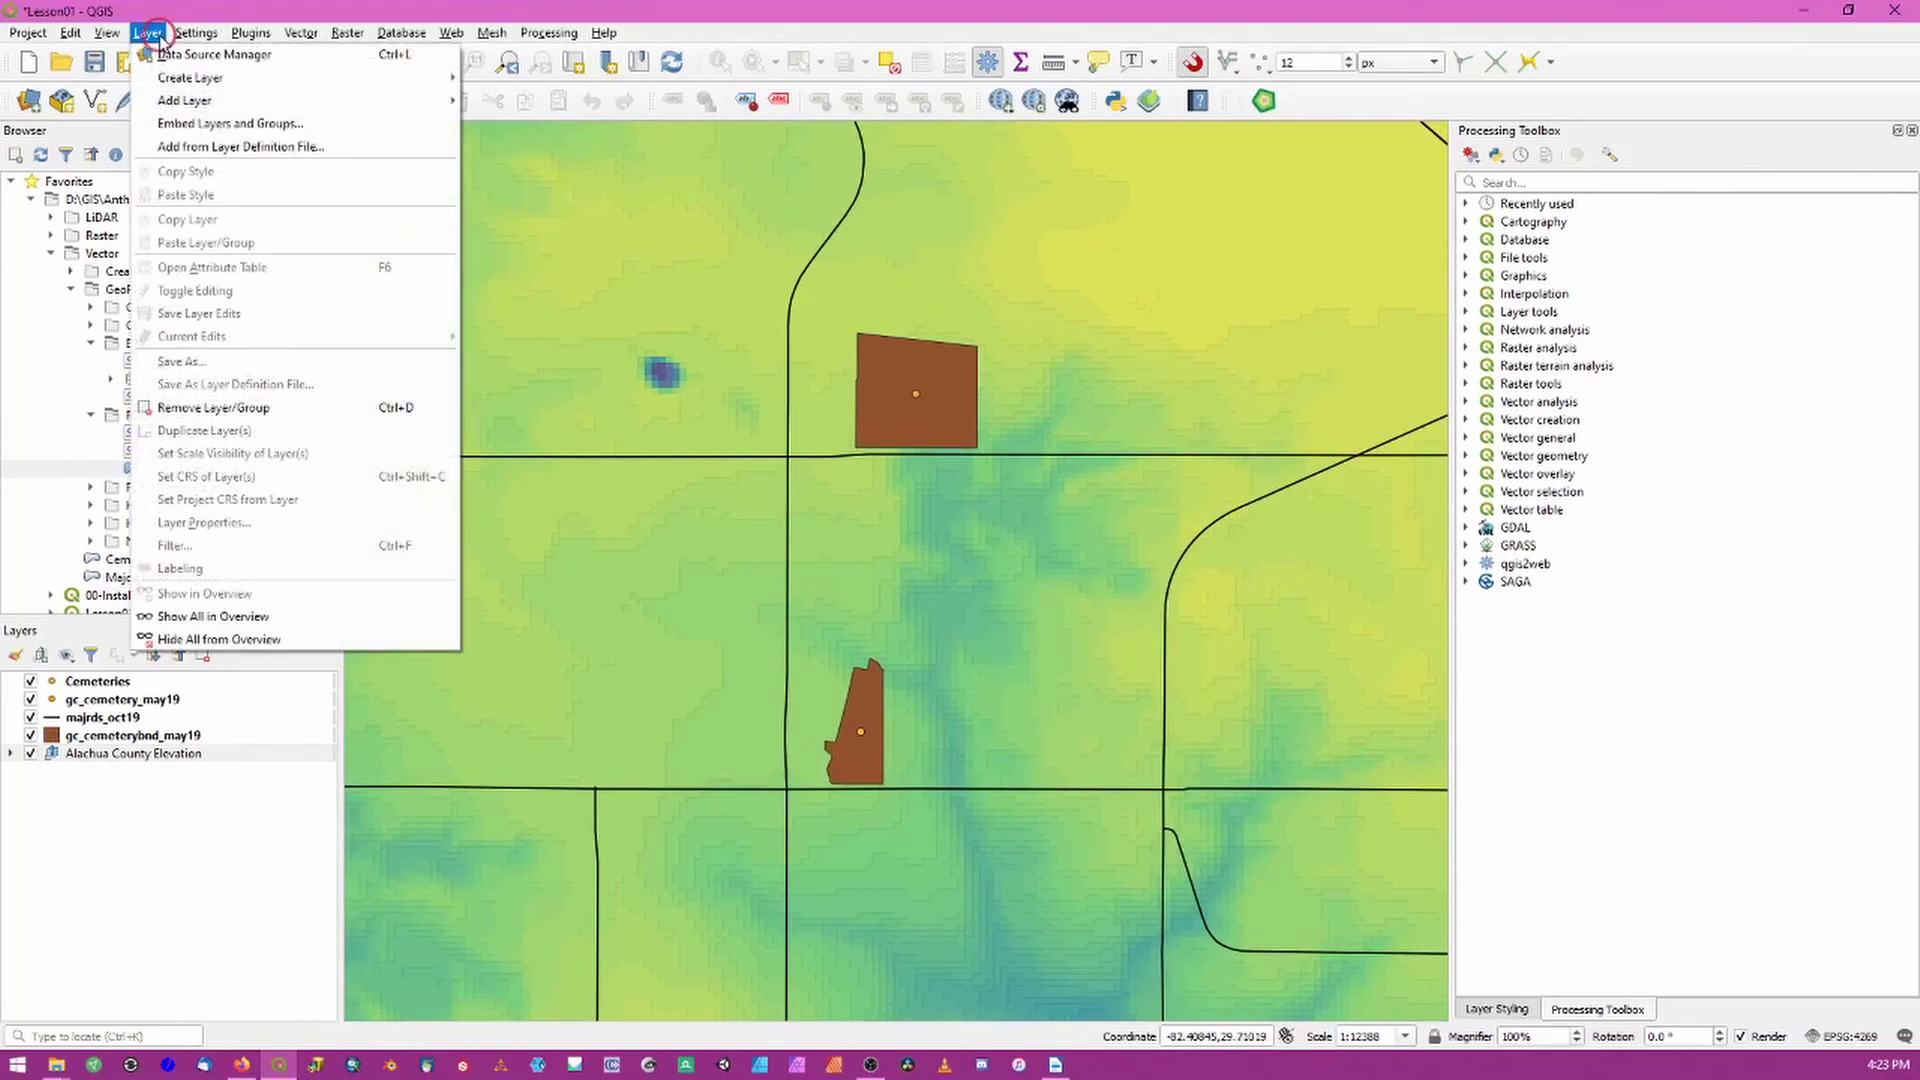
pyautogui.moveTo(102, 40)
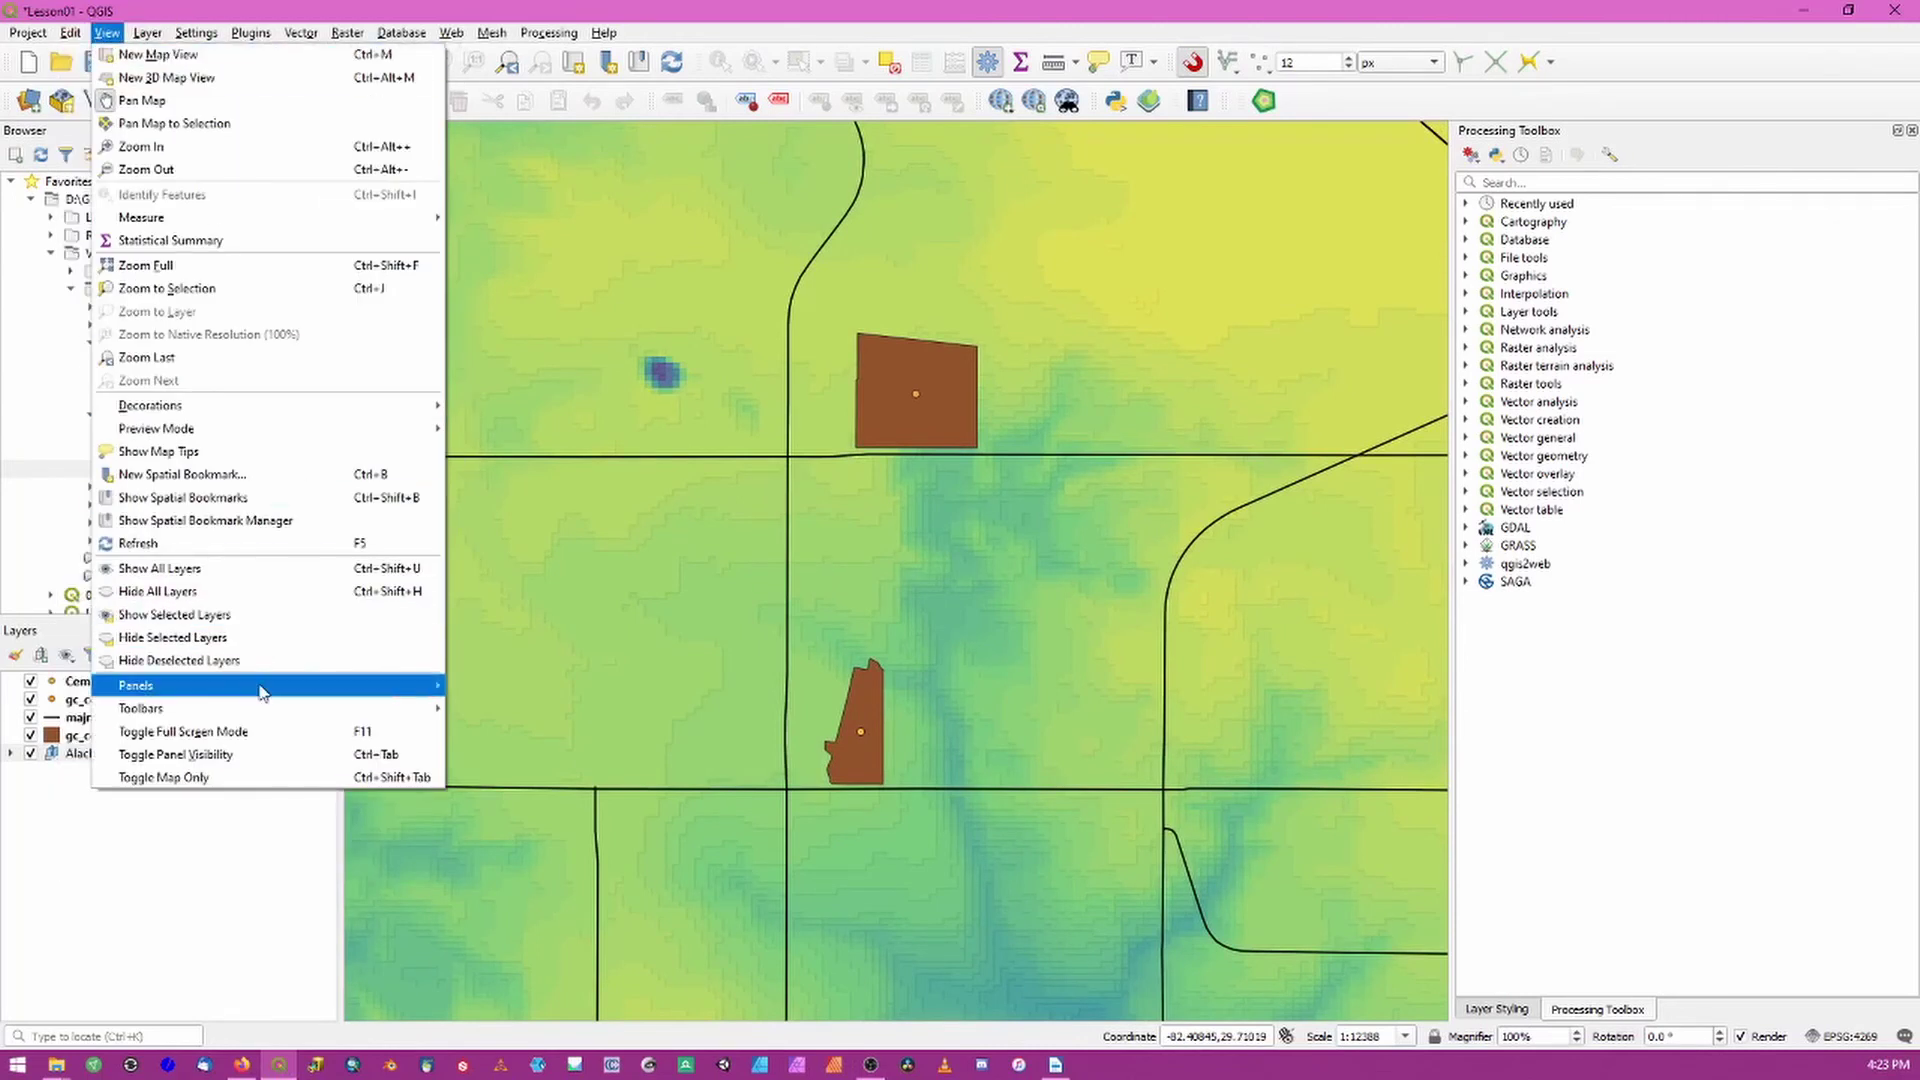
pyautogui.moveTo(262, 692)
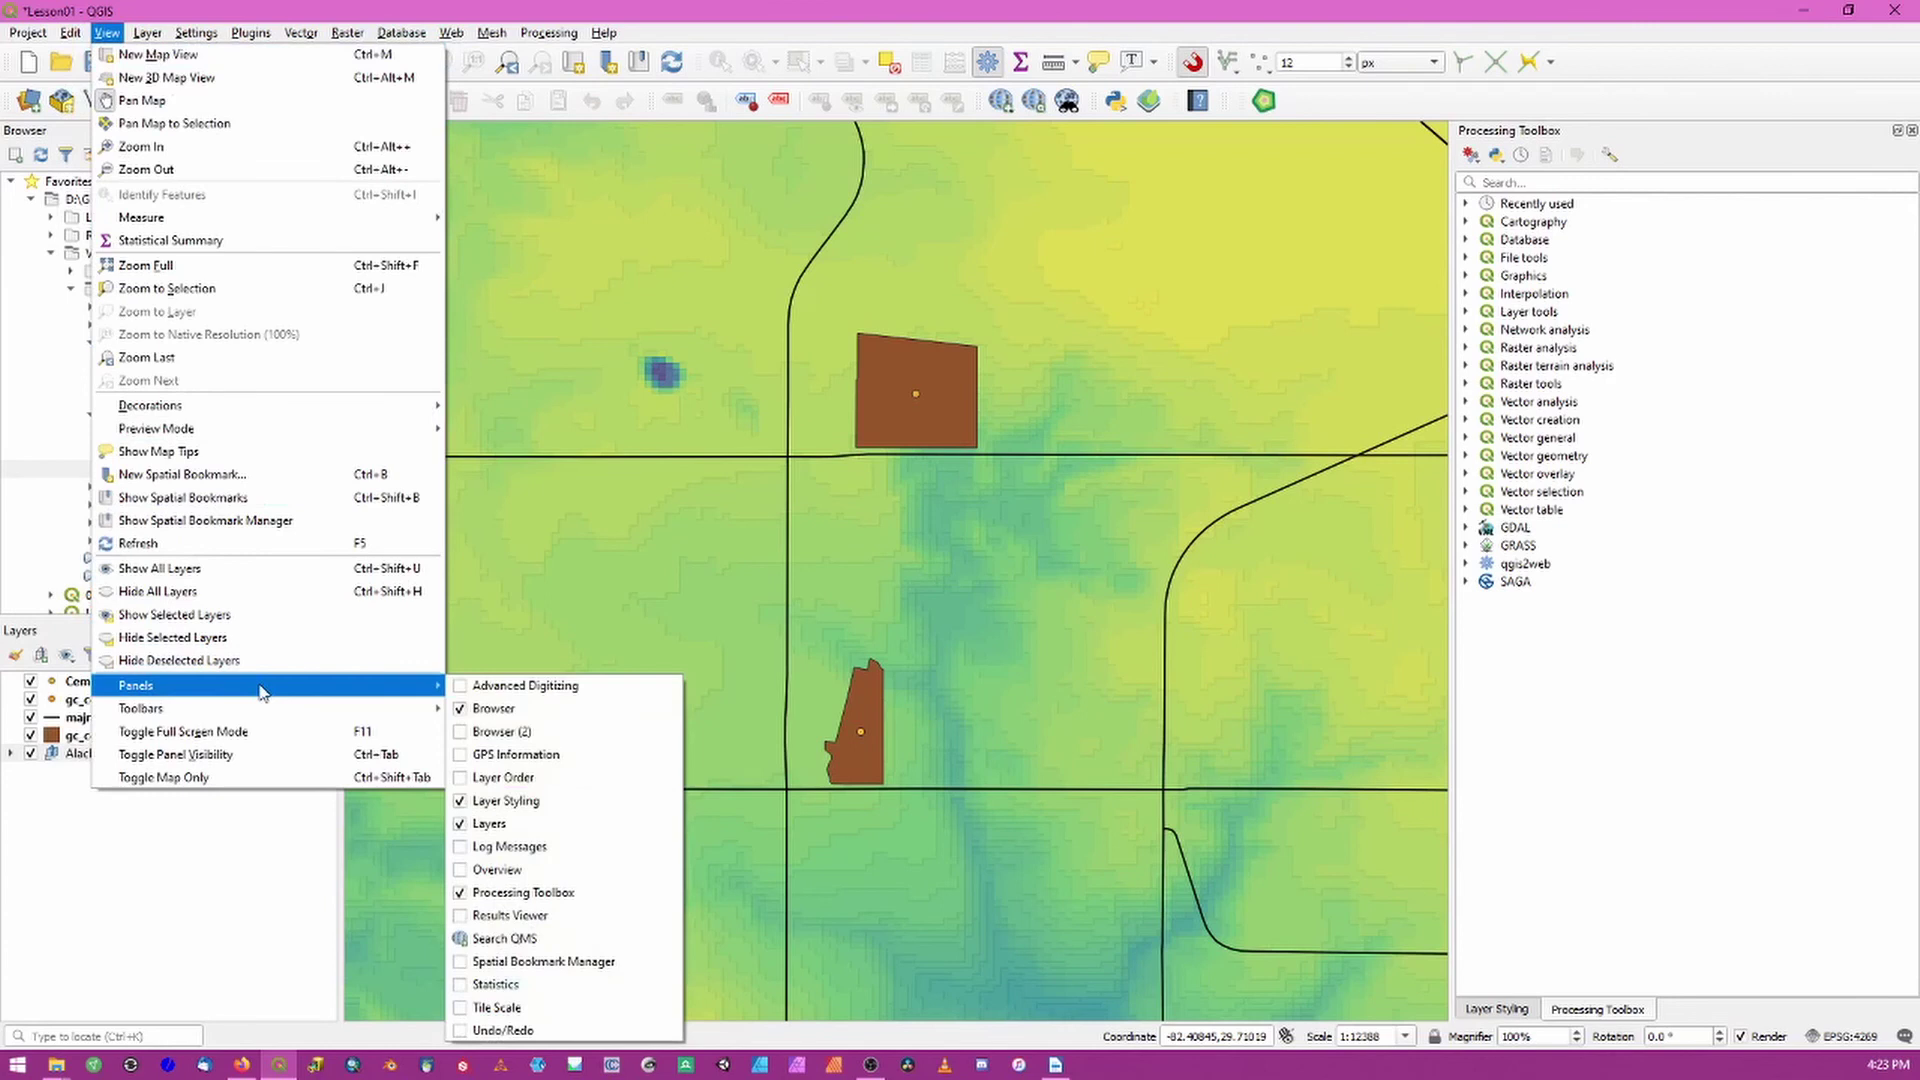
pyautogui.click(580, 959)
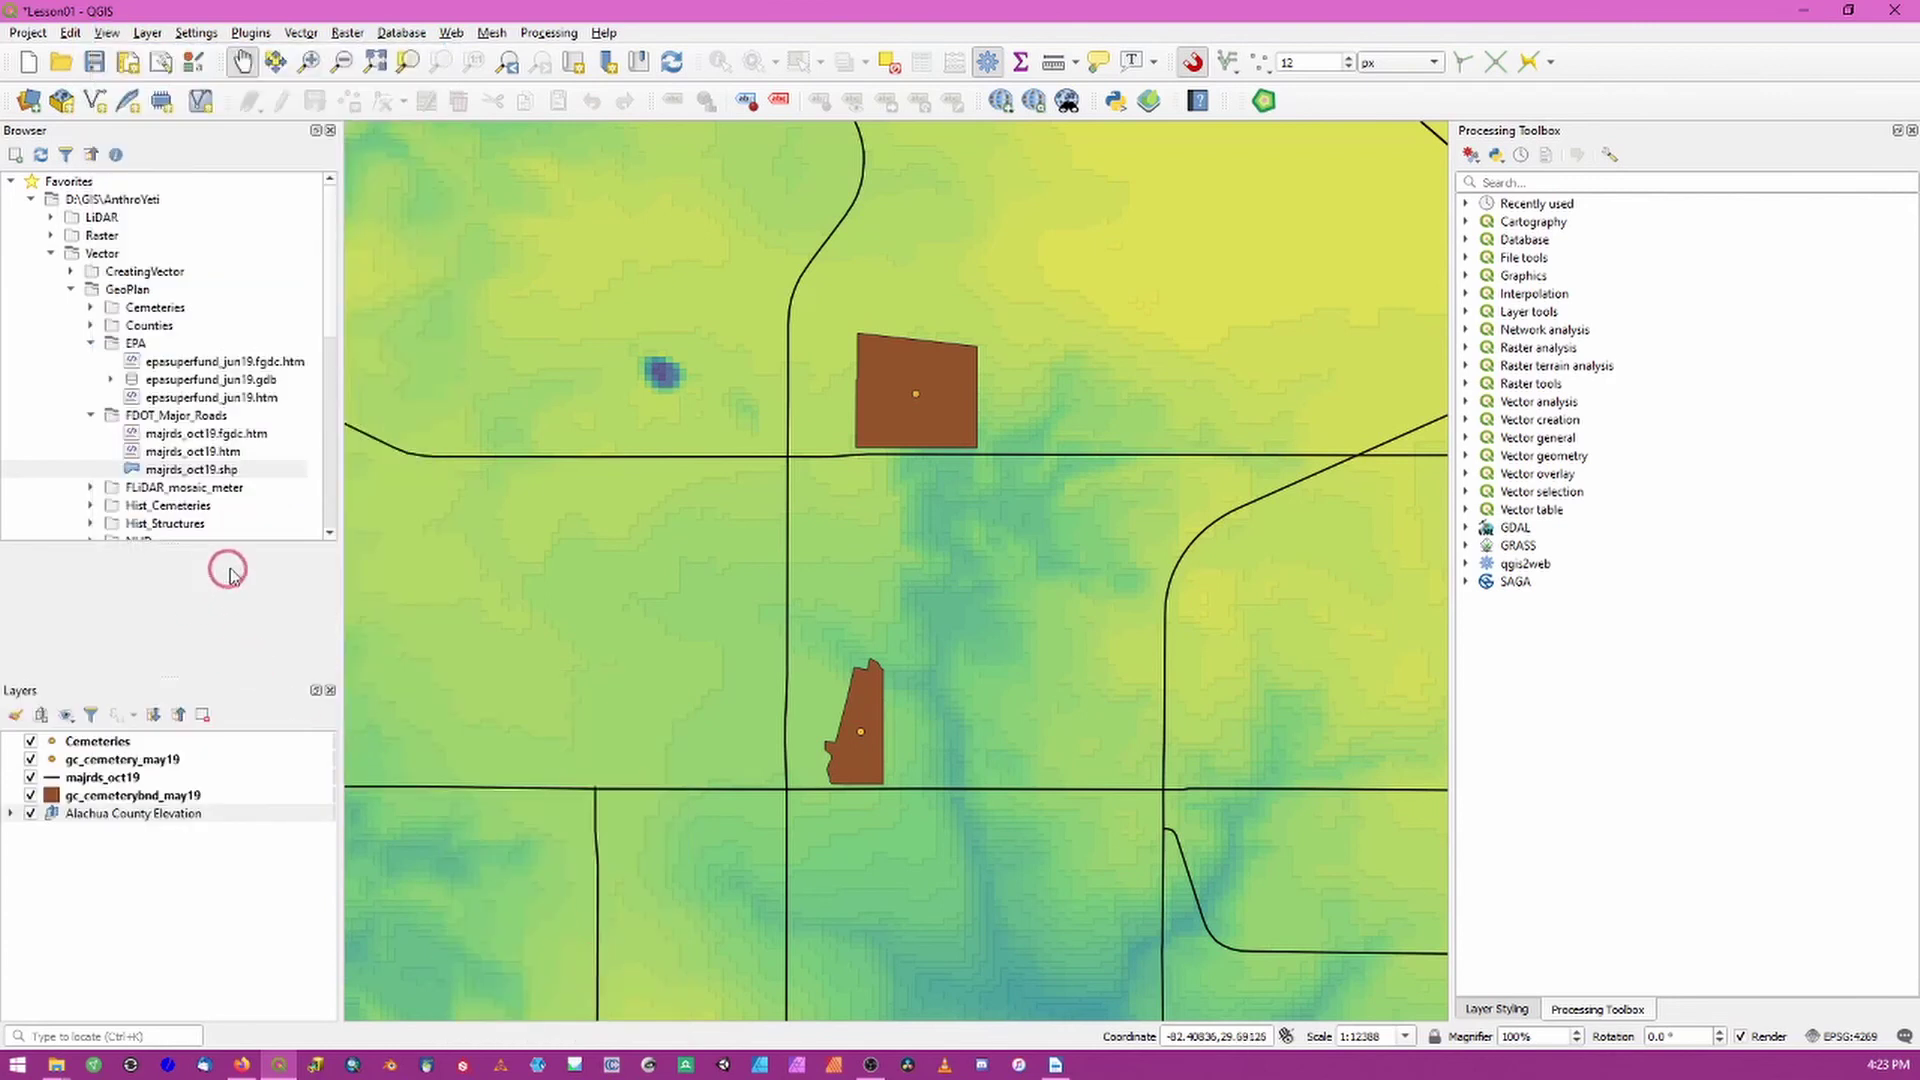
# Zoom out further and pan so the cemeteries and surrounding roads are framed.
pyautogui.scroll(-1, 734, 515)
pyautogui.moveTo(728, 527); pyautogui.dragTo(802, 578)
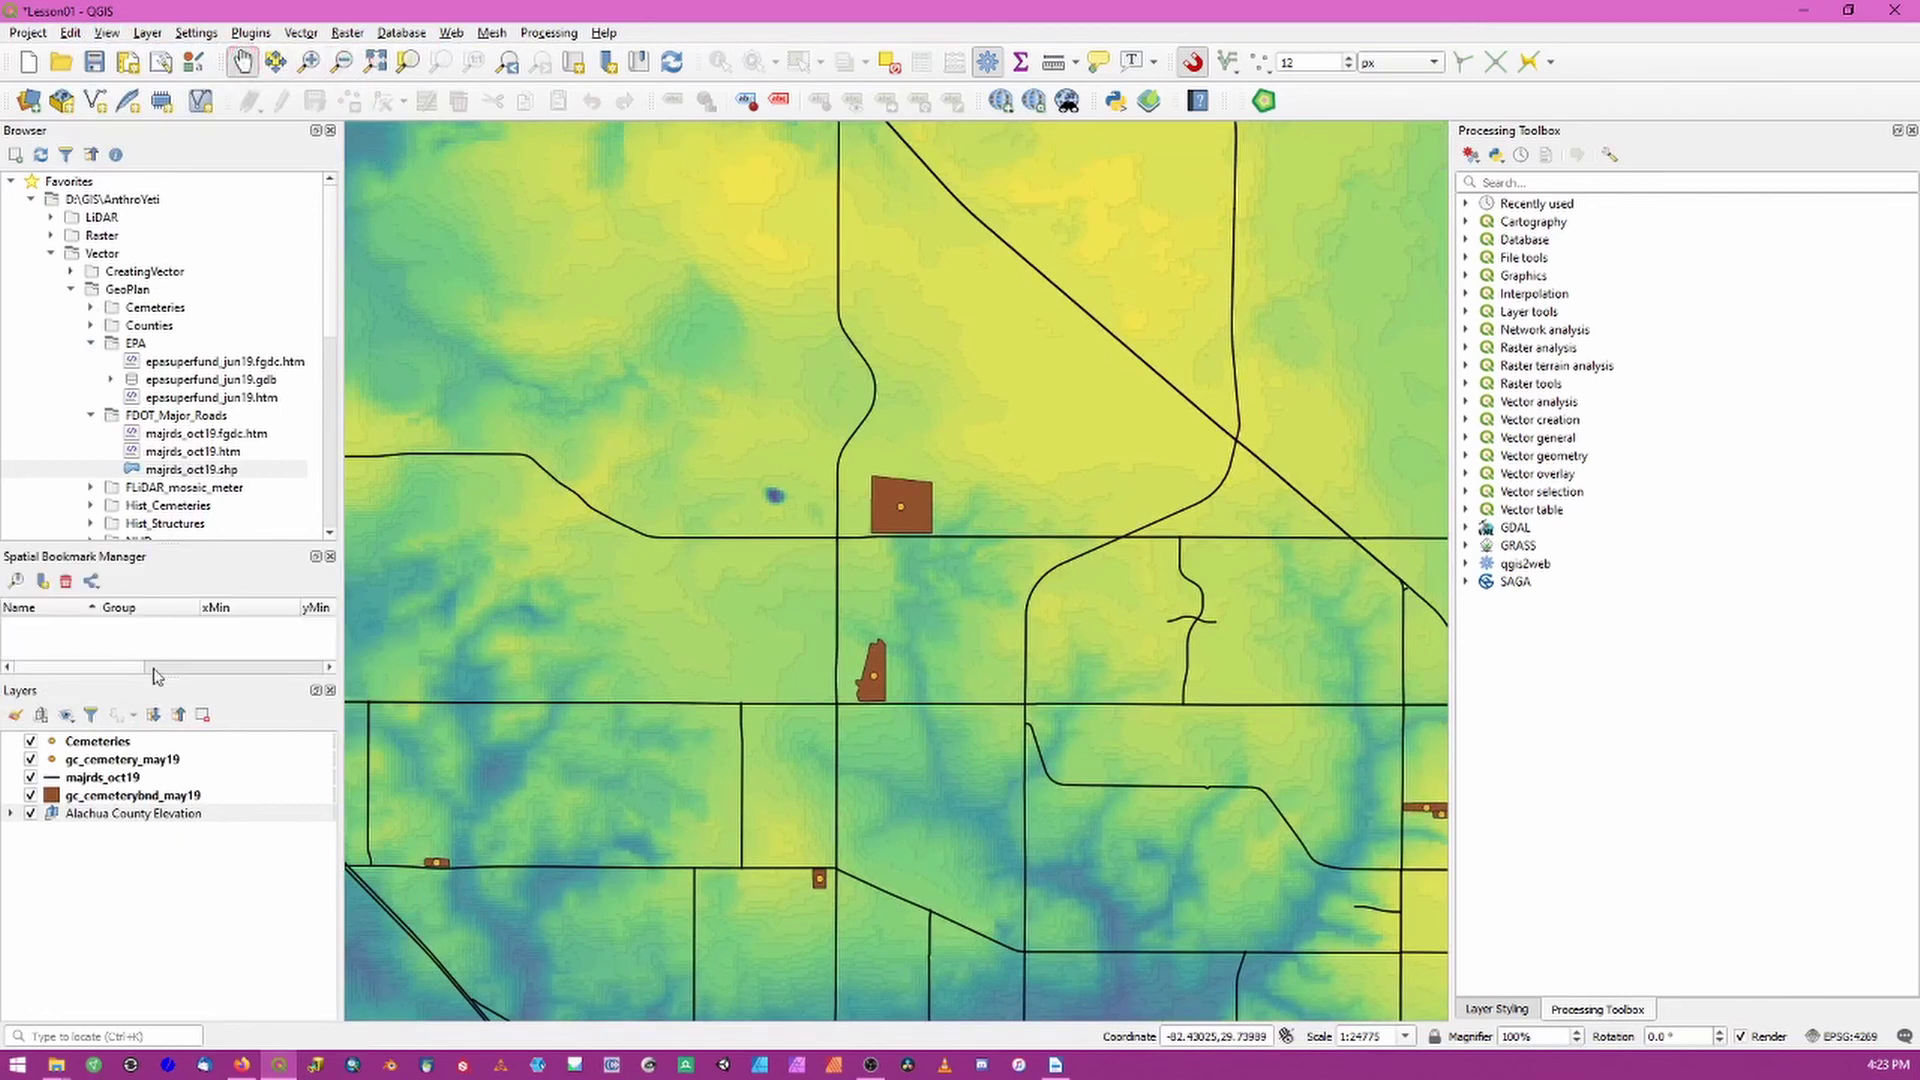
pyautogui.moveTo(529, 723); pyautogui.dragTo(521, 631)
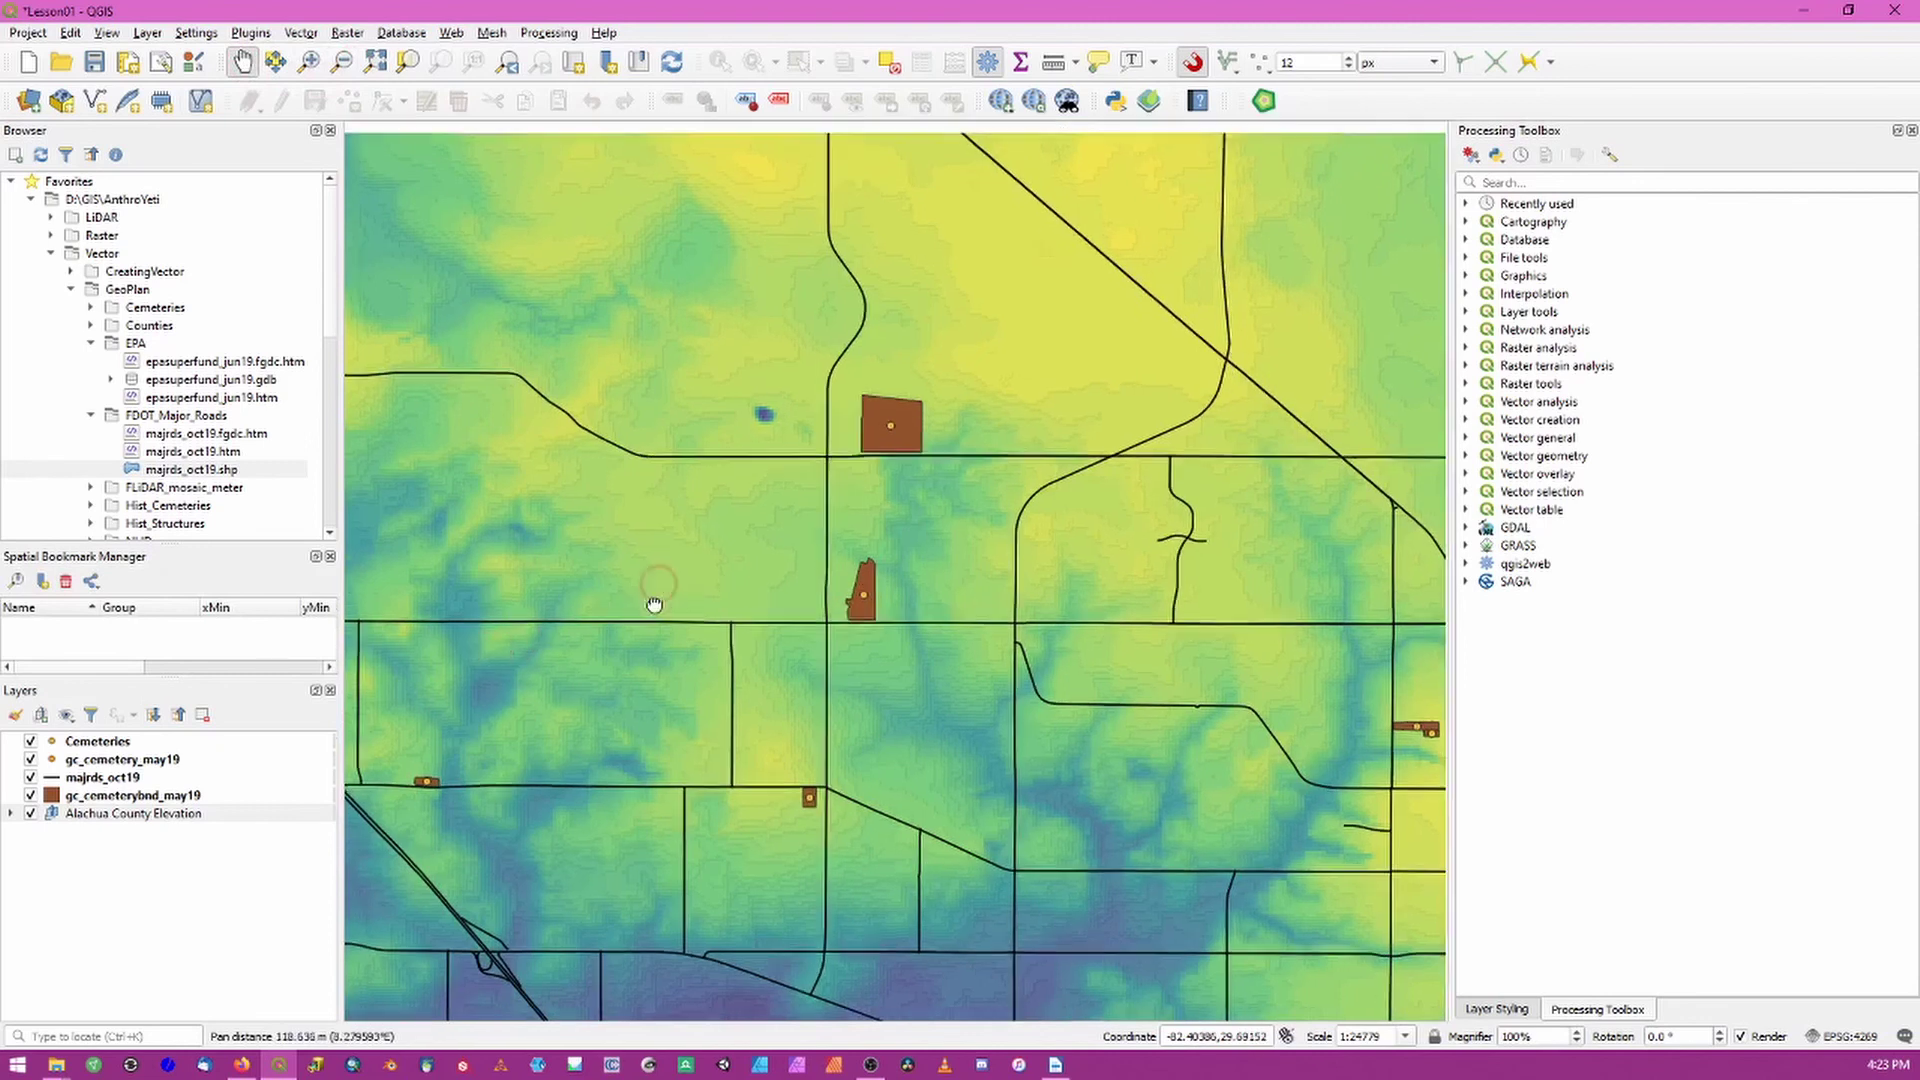
pyautogui.moveTo(530, 540); pyautogui.dragTo(505, 616)
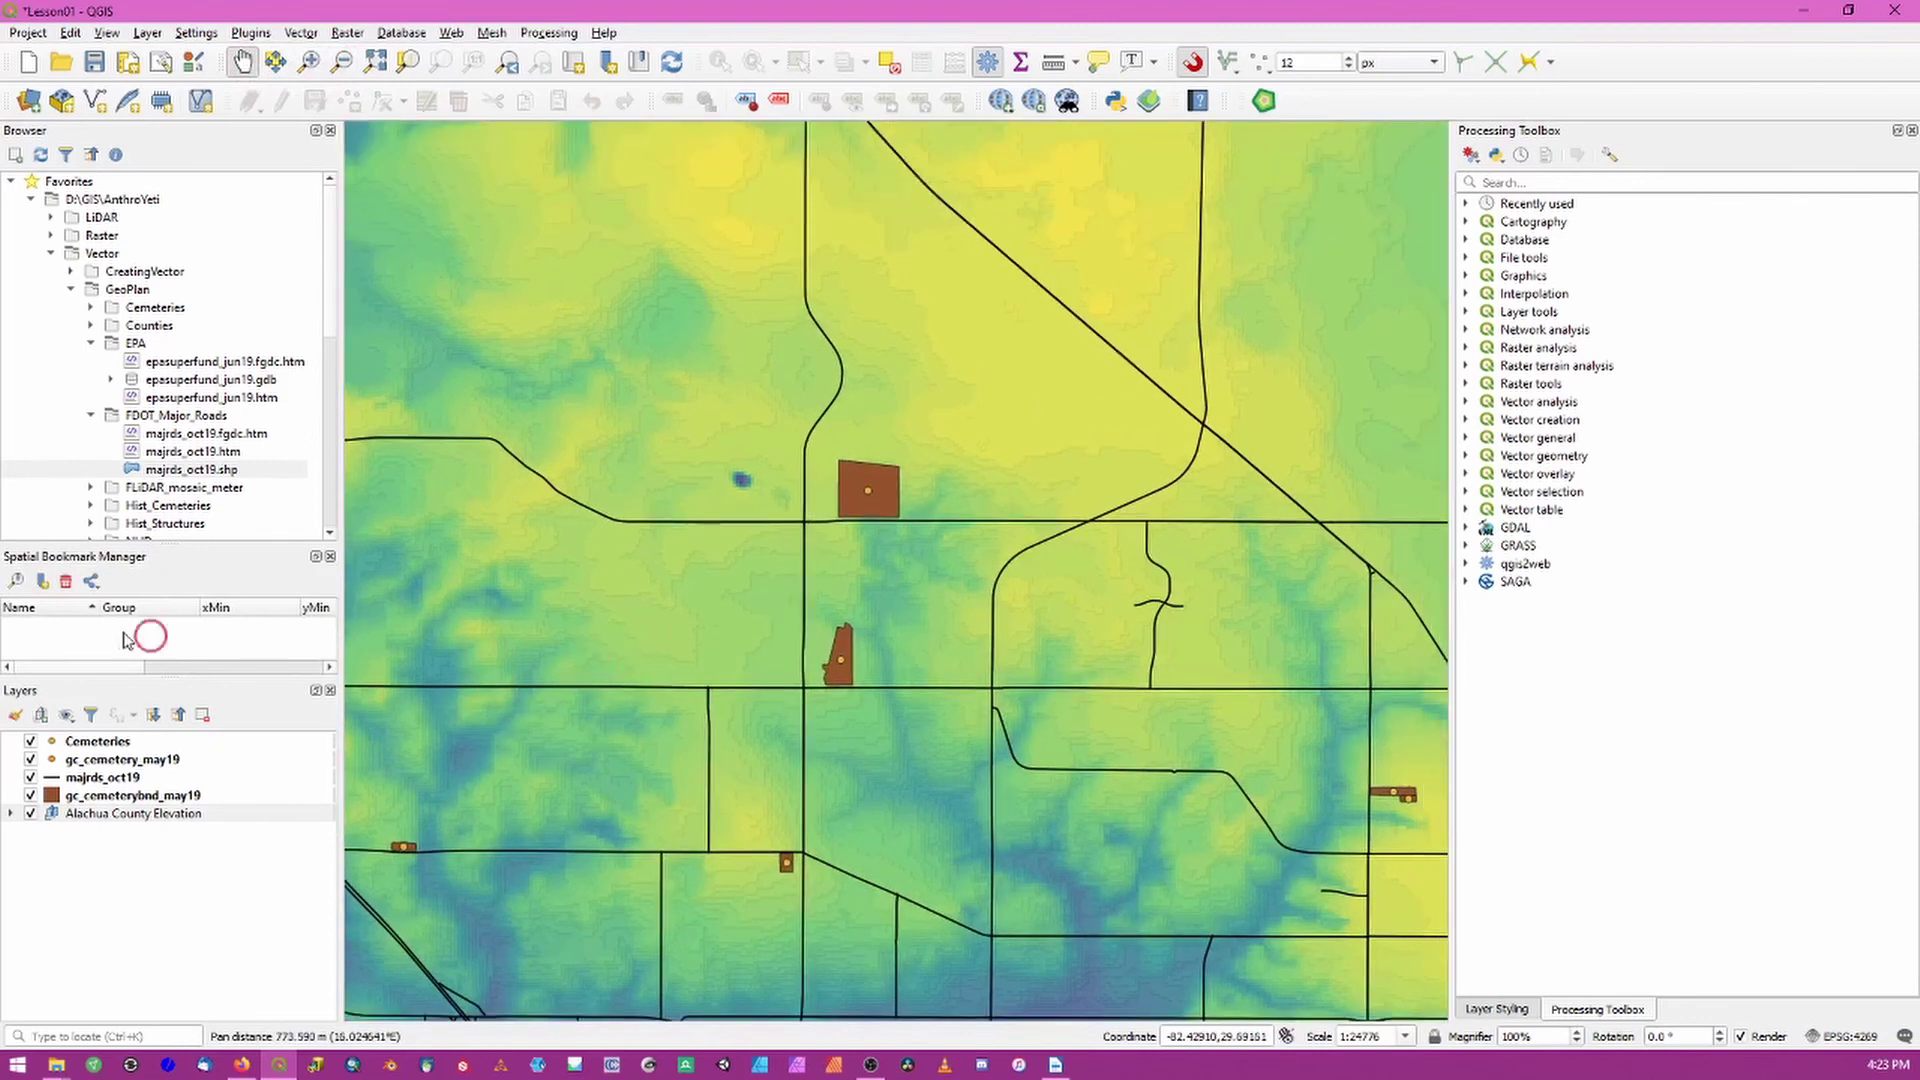
# Add a bookmark of the current extent named Gainesville.
pyautogui.click(42, 588)
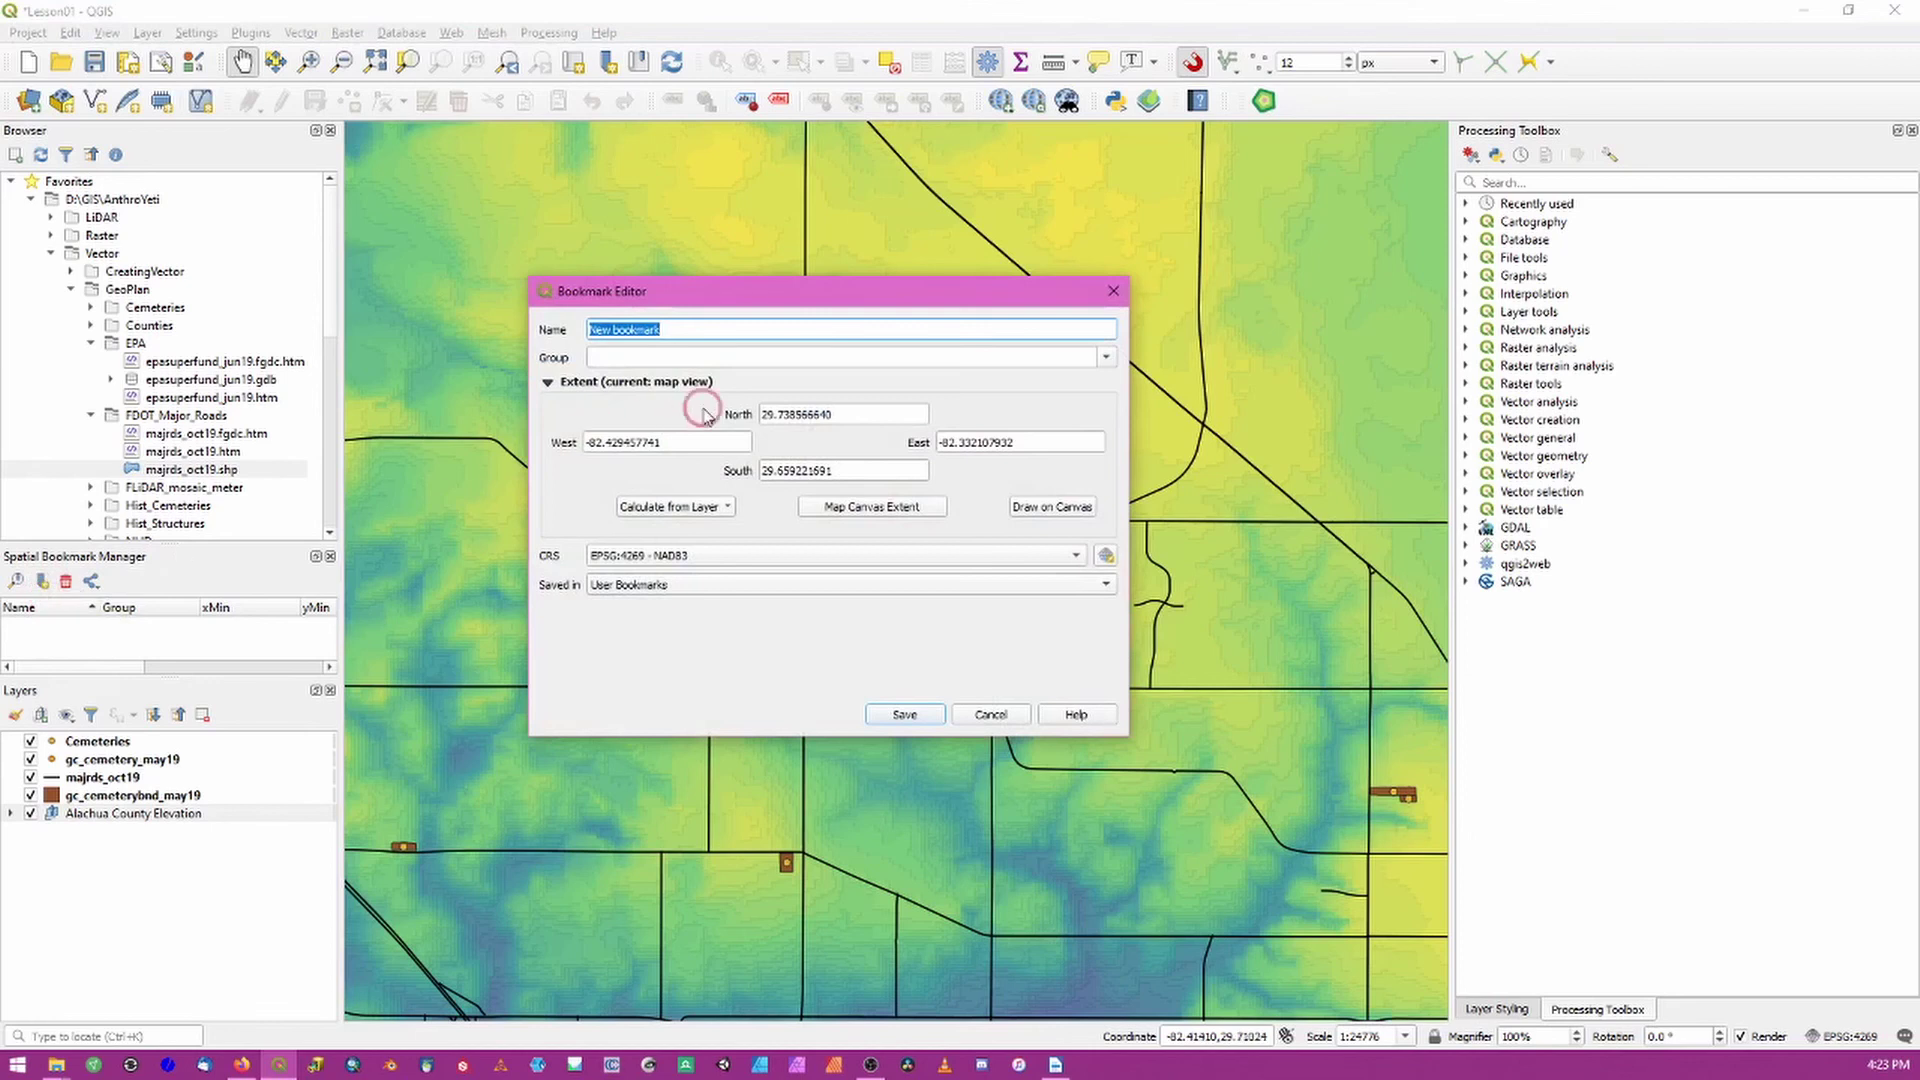
pyautogui.write('Gainesville')
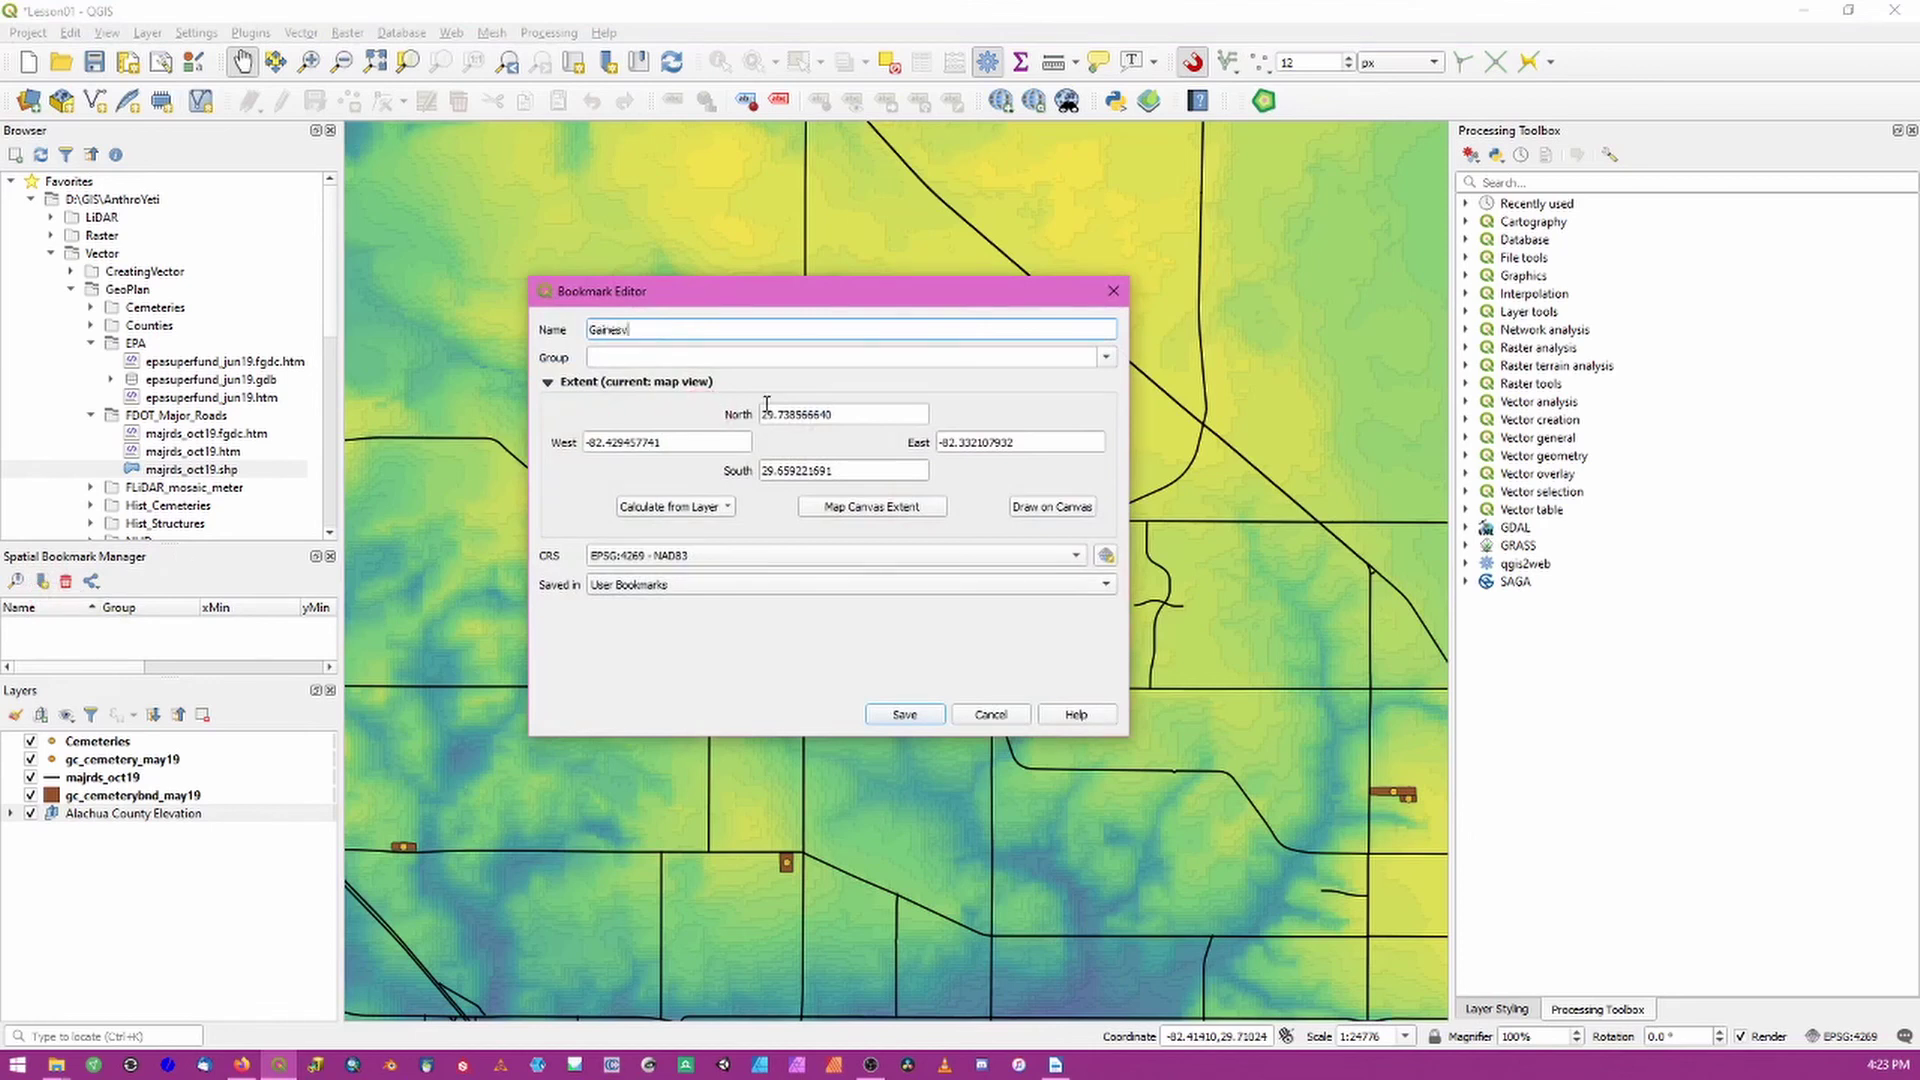
pyautogui.click(905, 715)
# Zoom and step back through previous views to move away from the bookmarked extent.
pyautogui.scroll(-2, 880, 700)
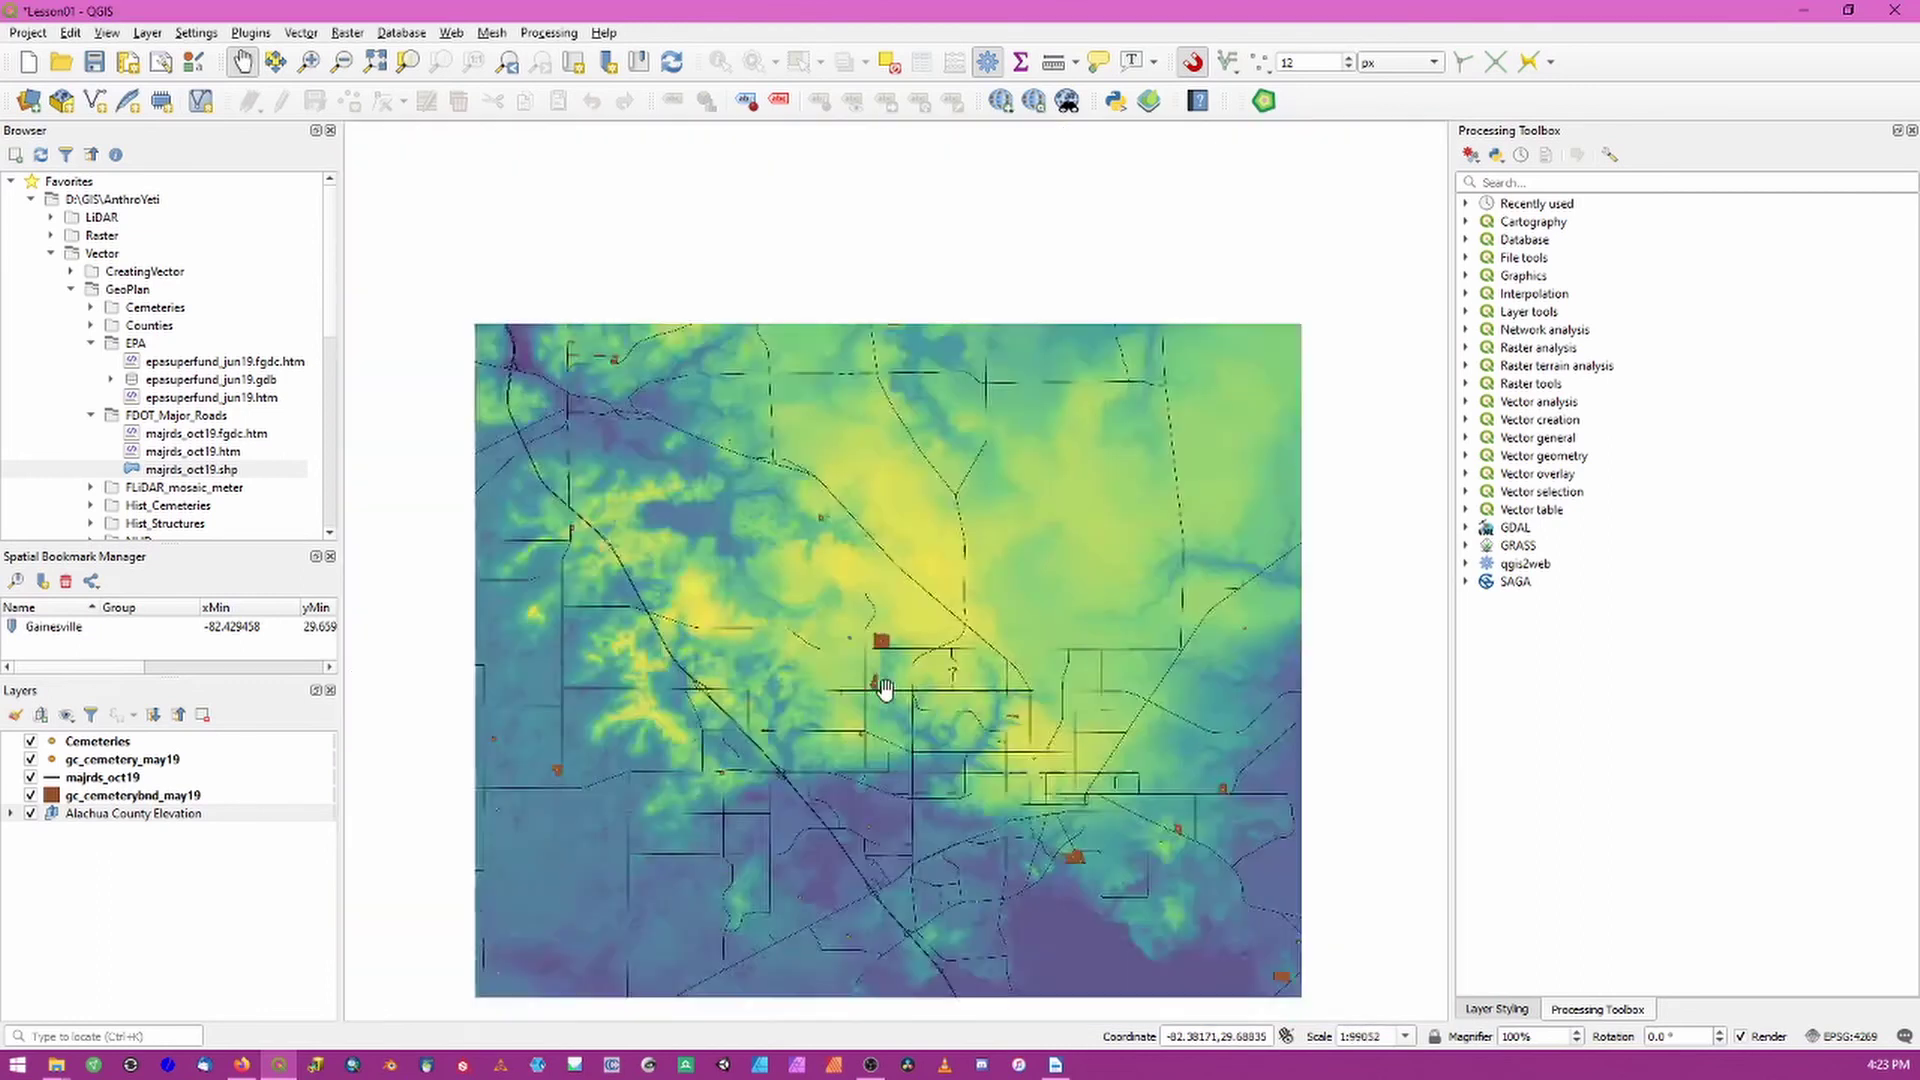
pyautogui.scroll(-2, 885, 688)
pyautogui.scroll(7, 1010, 462)
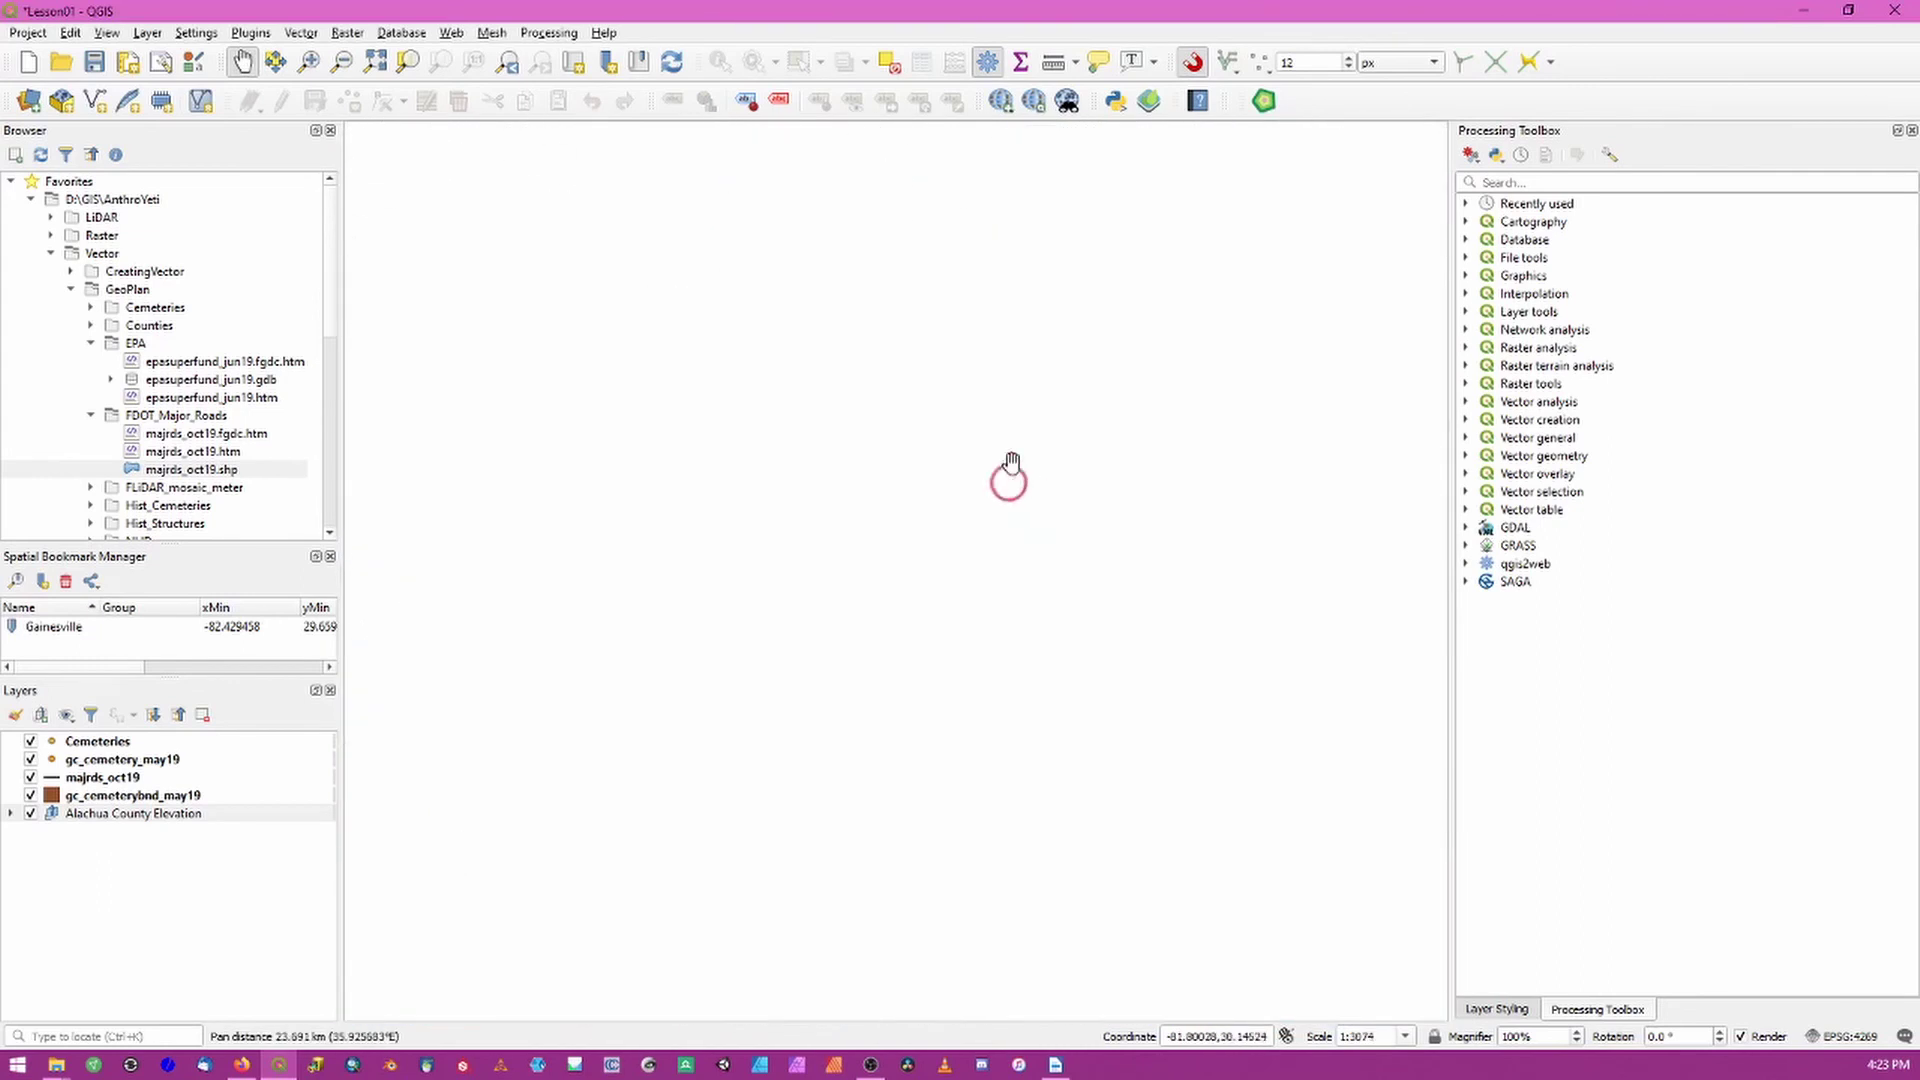
pyautogui.scroll(-3, 943, 555)
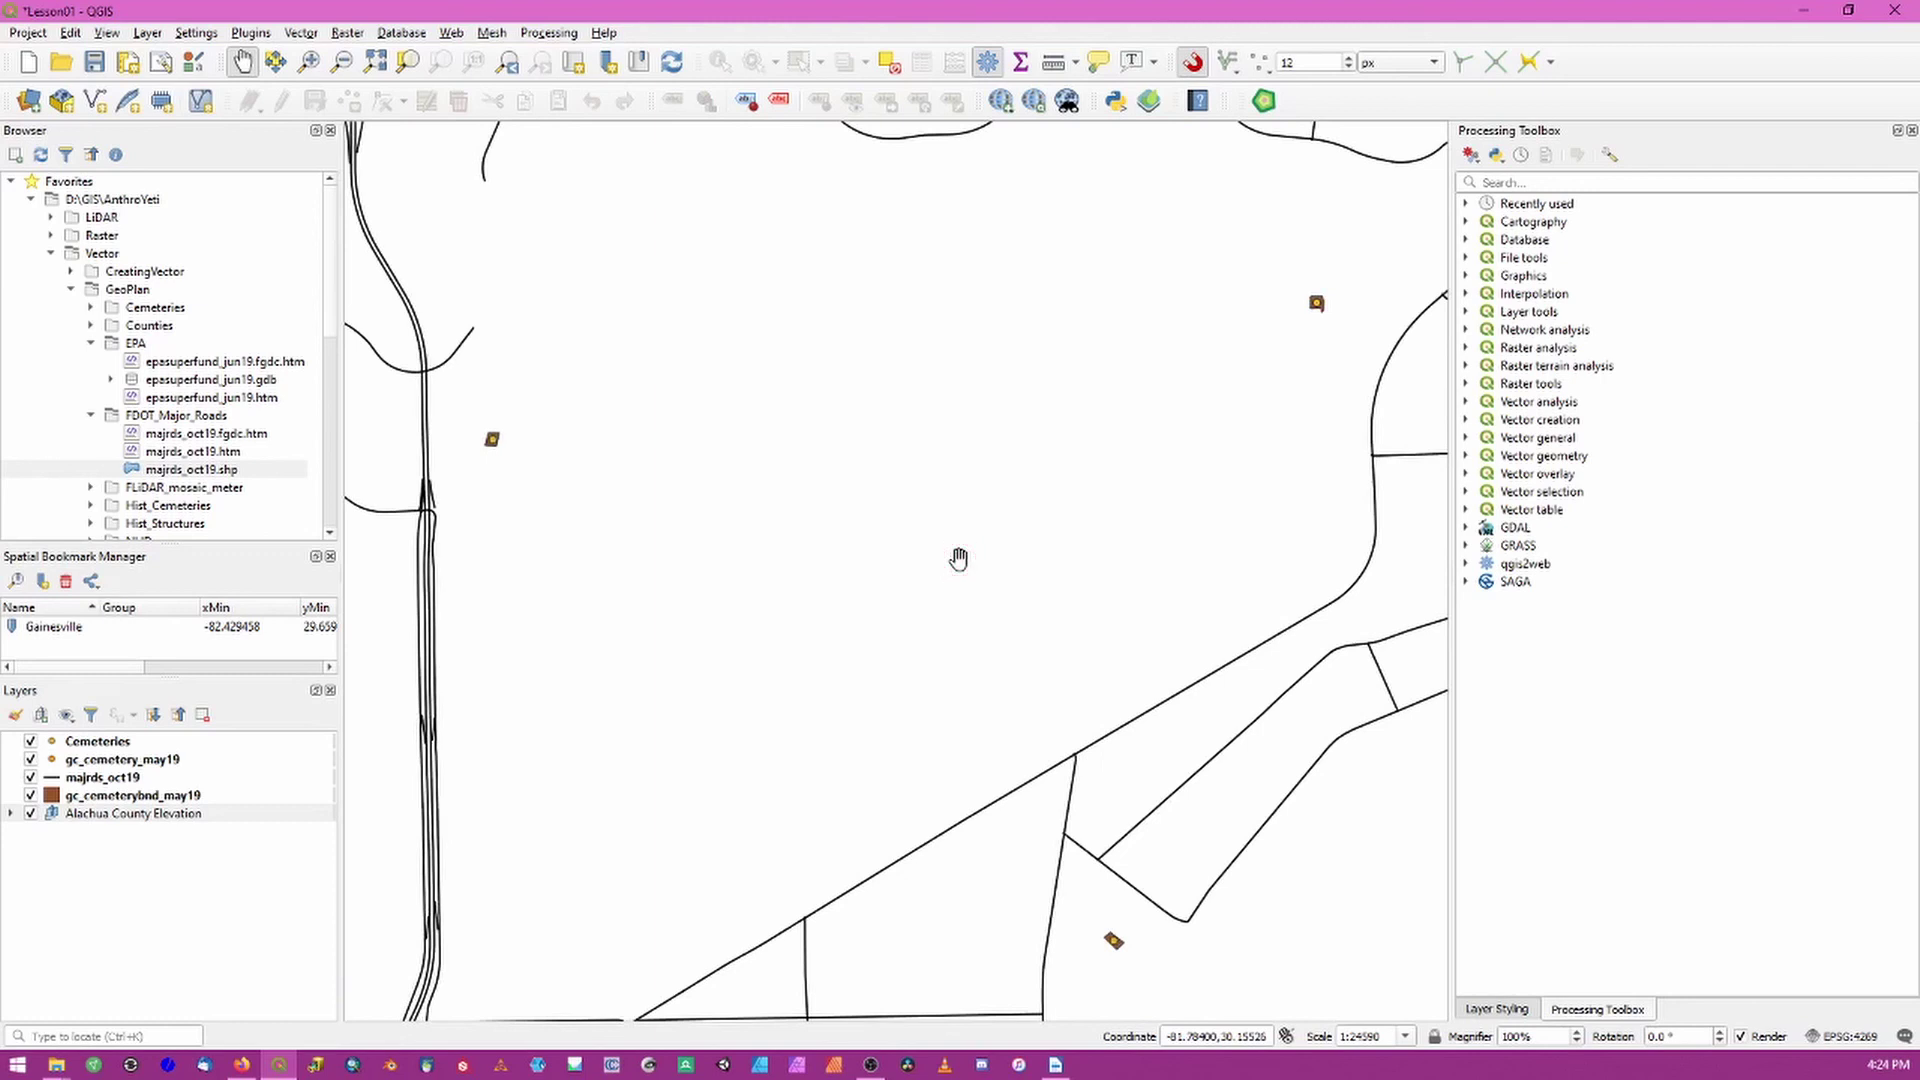
pyautogui.click(513, 62)
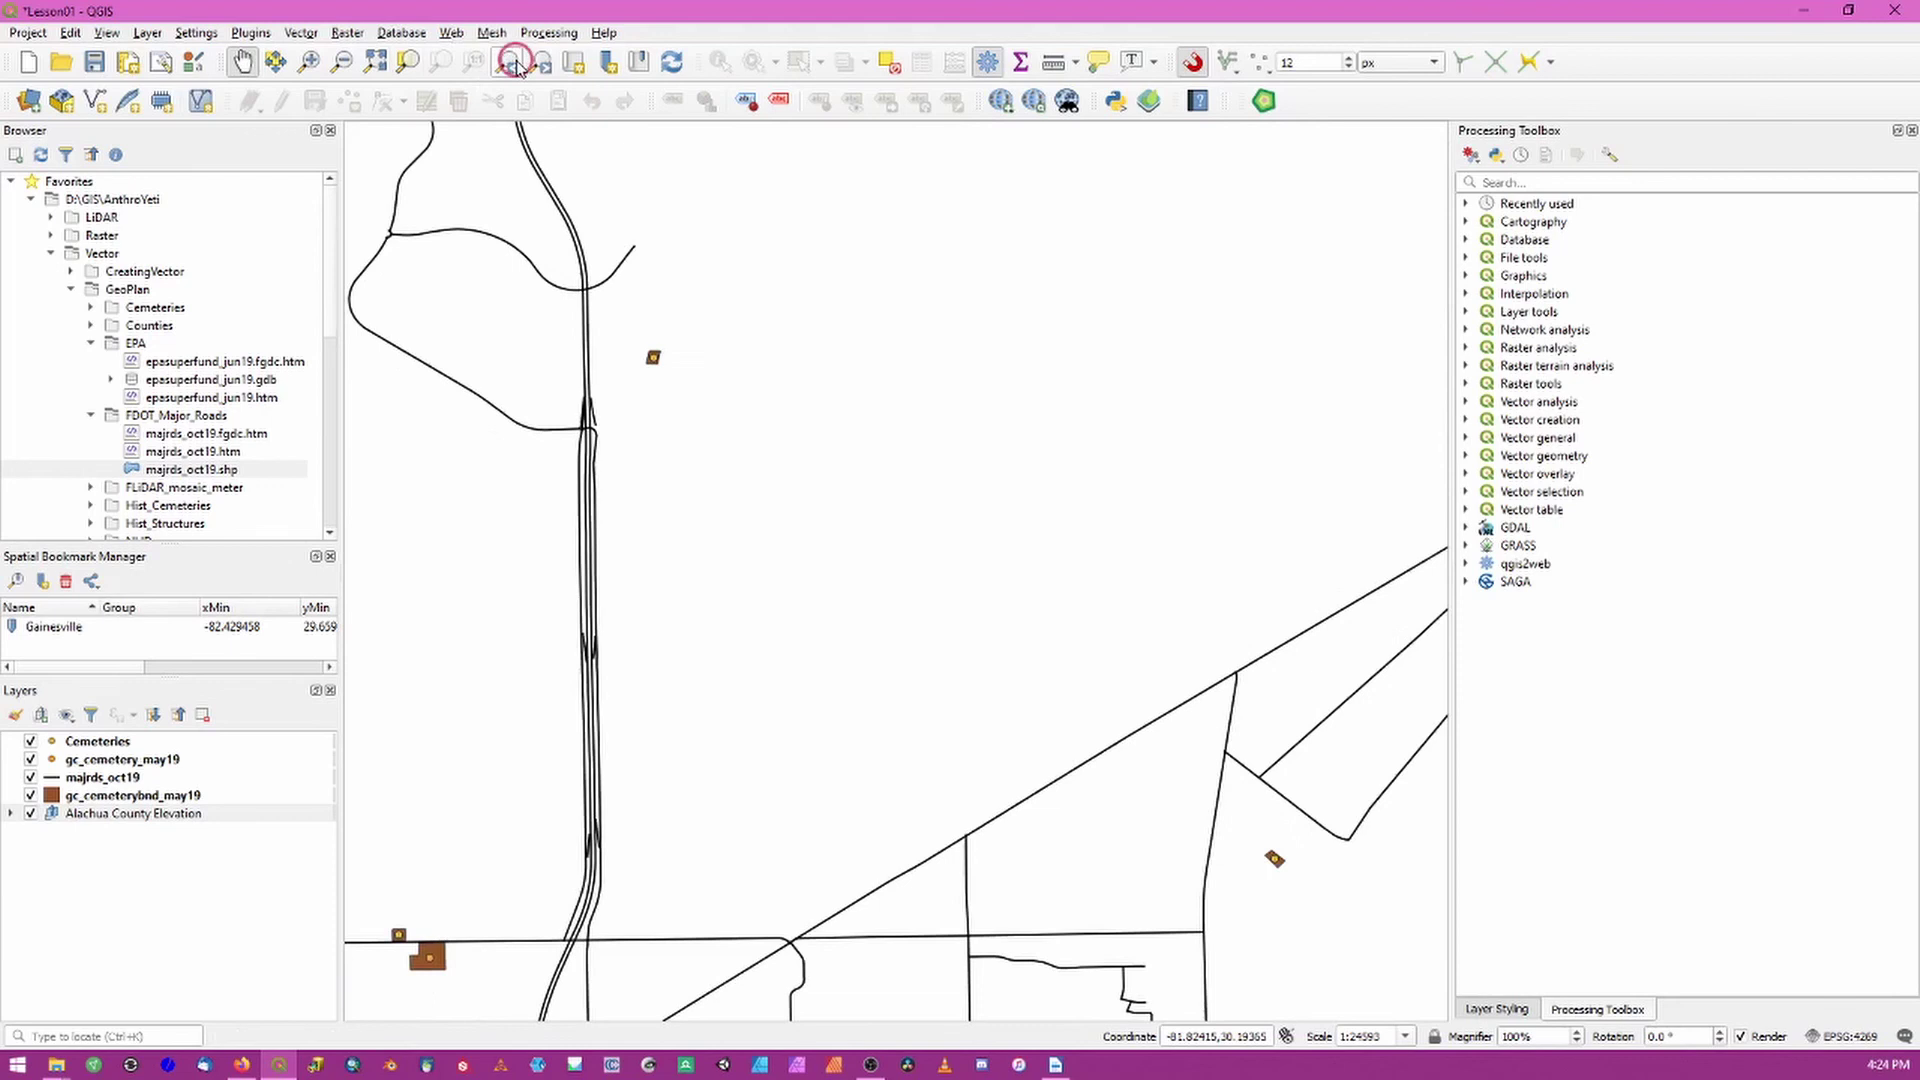
pyautogui.click(513, 62)
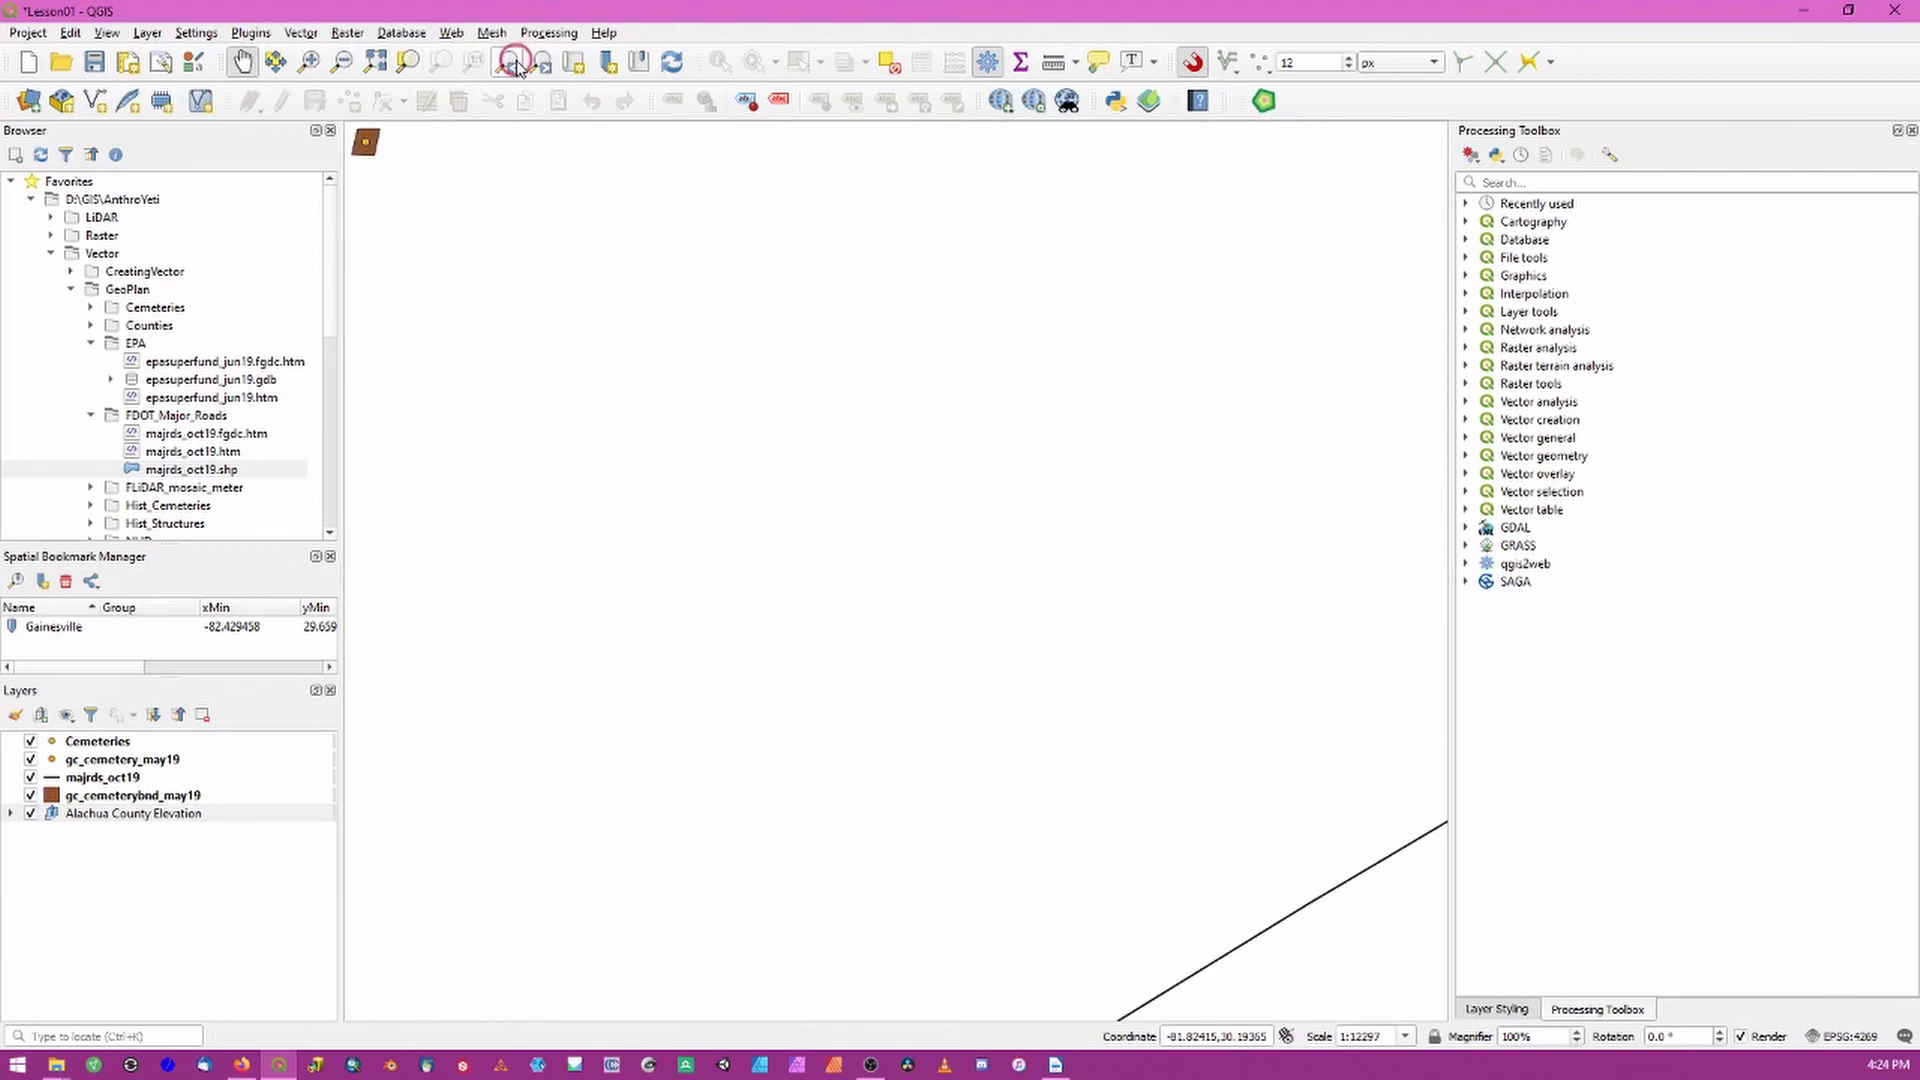
# Double-click the Gainesville bookmark to restore its extent, keeping its name unchanged.
pyautogui.doubleClick(55, 627)
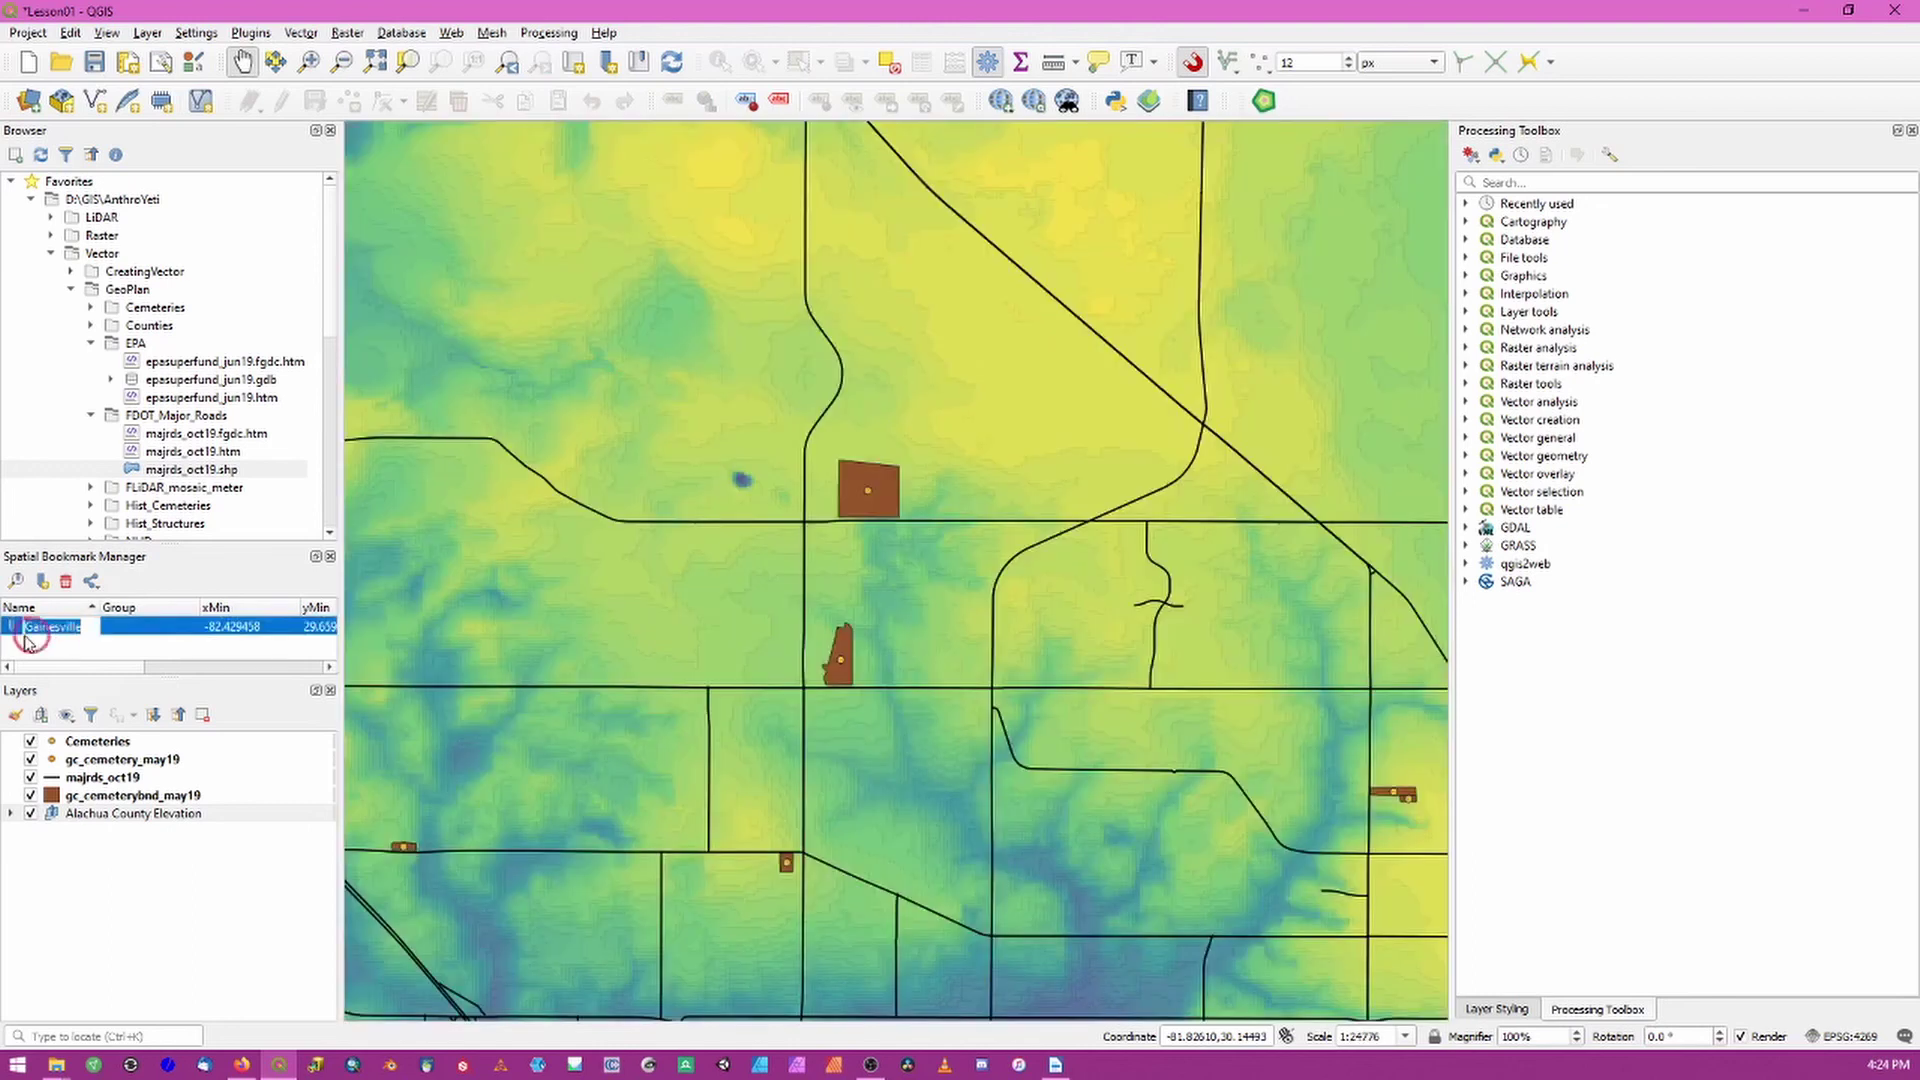
pyautogui.moveTo(998, 651); pyautogui.dragTo(941, 533)
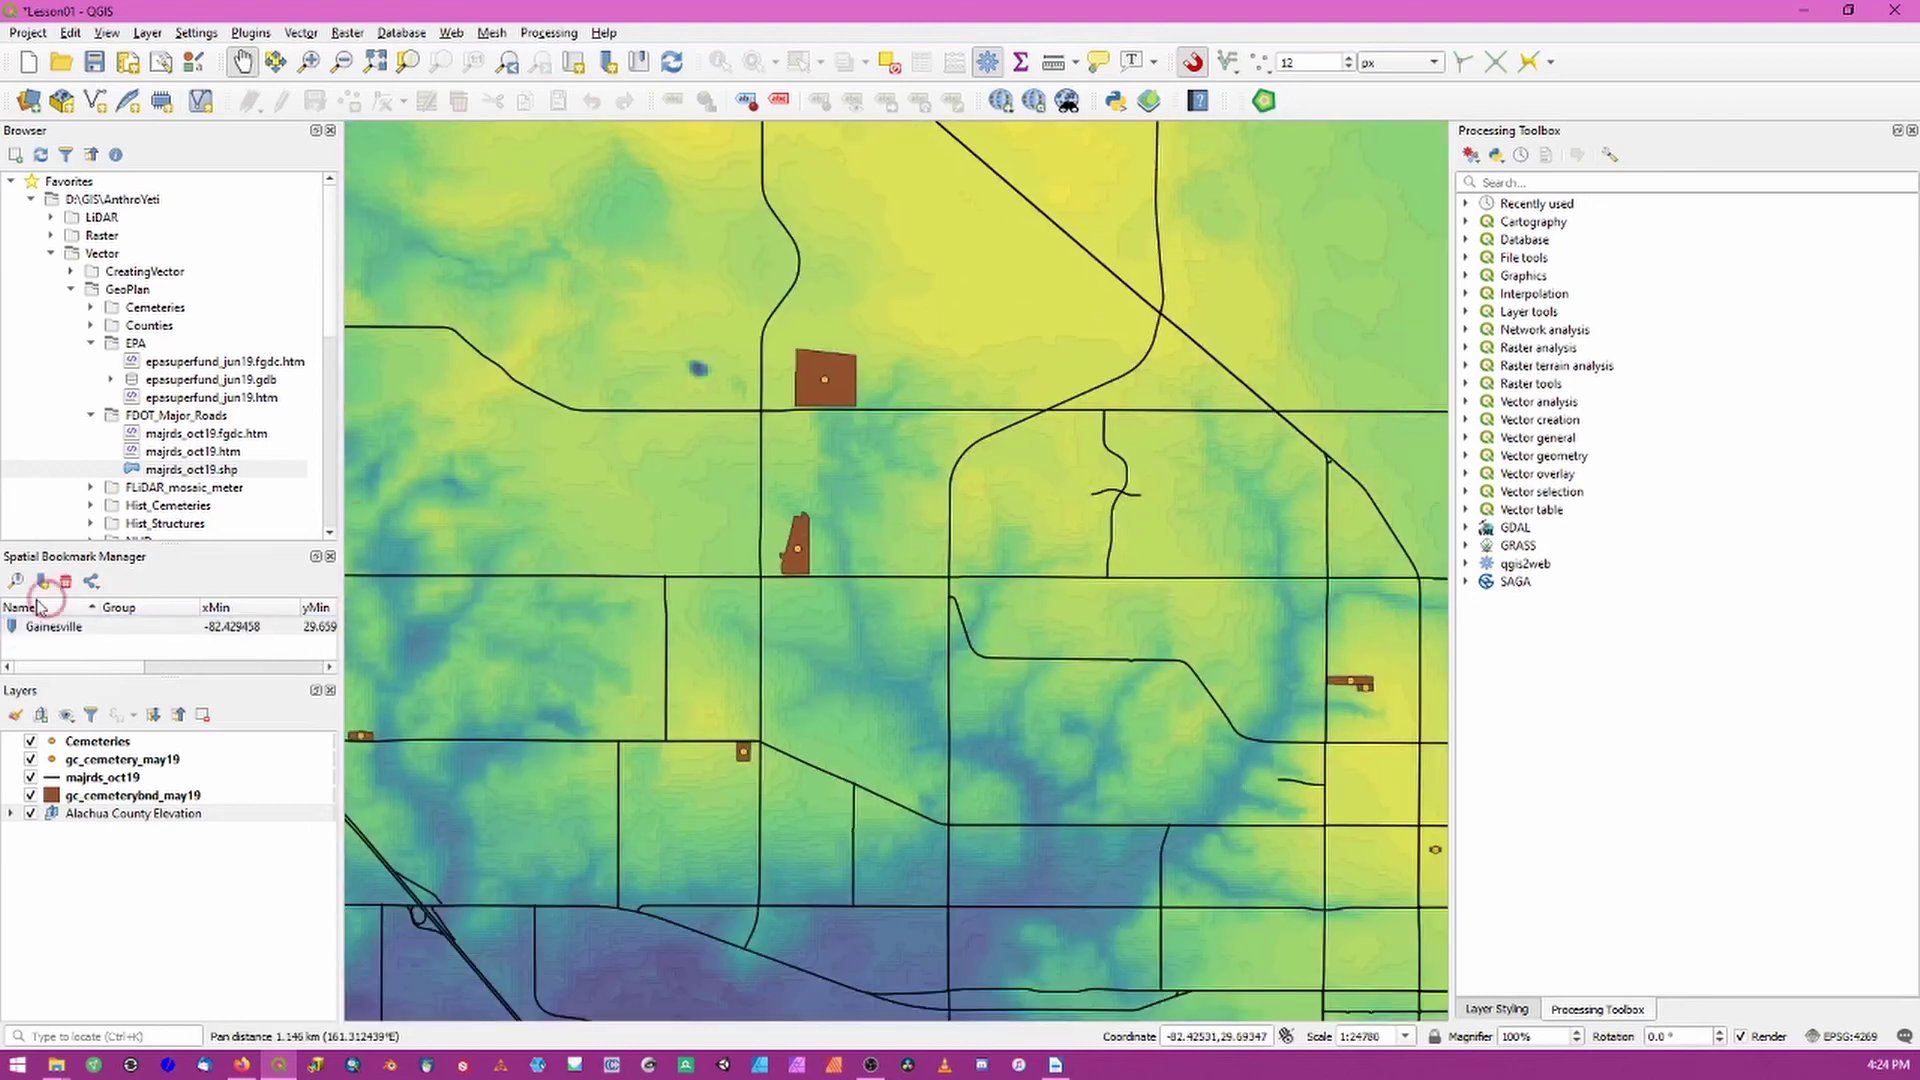
pyautogui.click(12, 627)
pyautogui.doubleClick(12, 627)
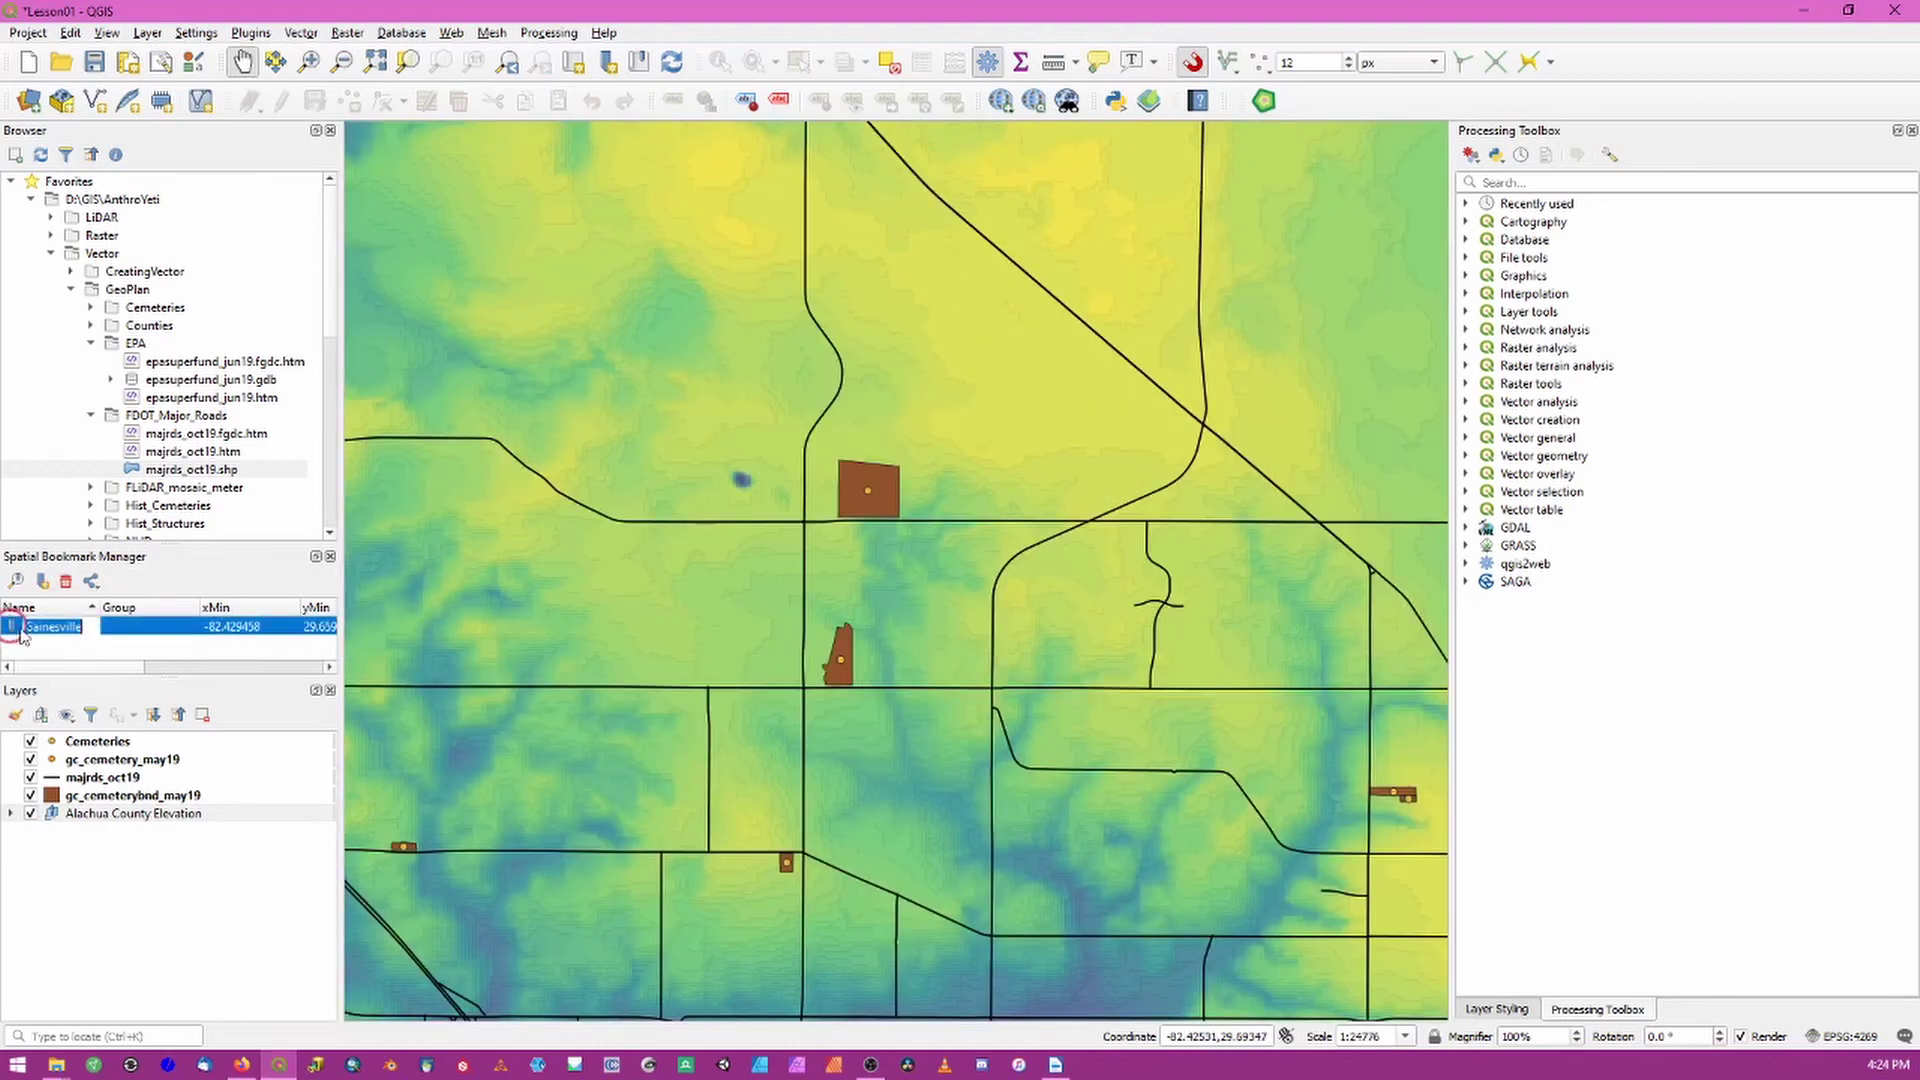
pyautogui.click(1087, 687)
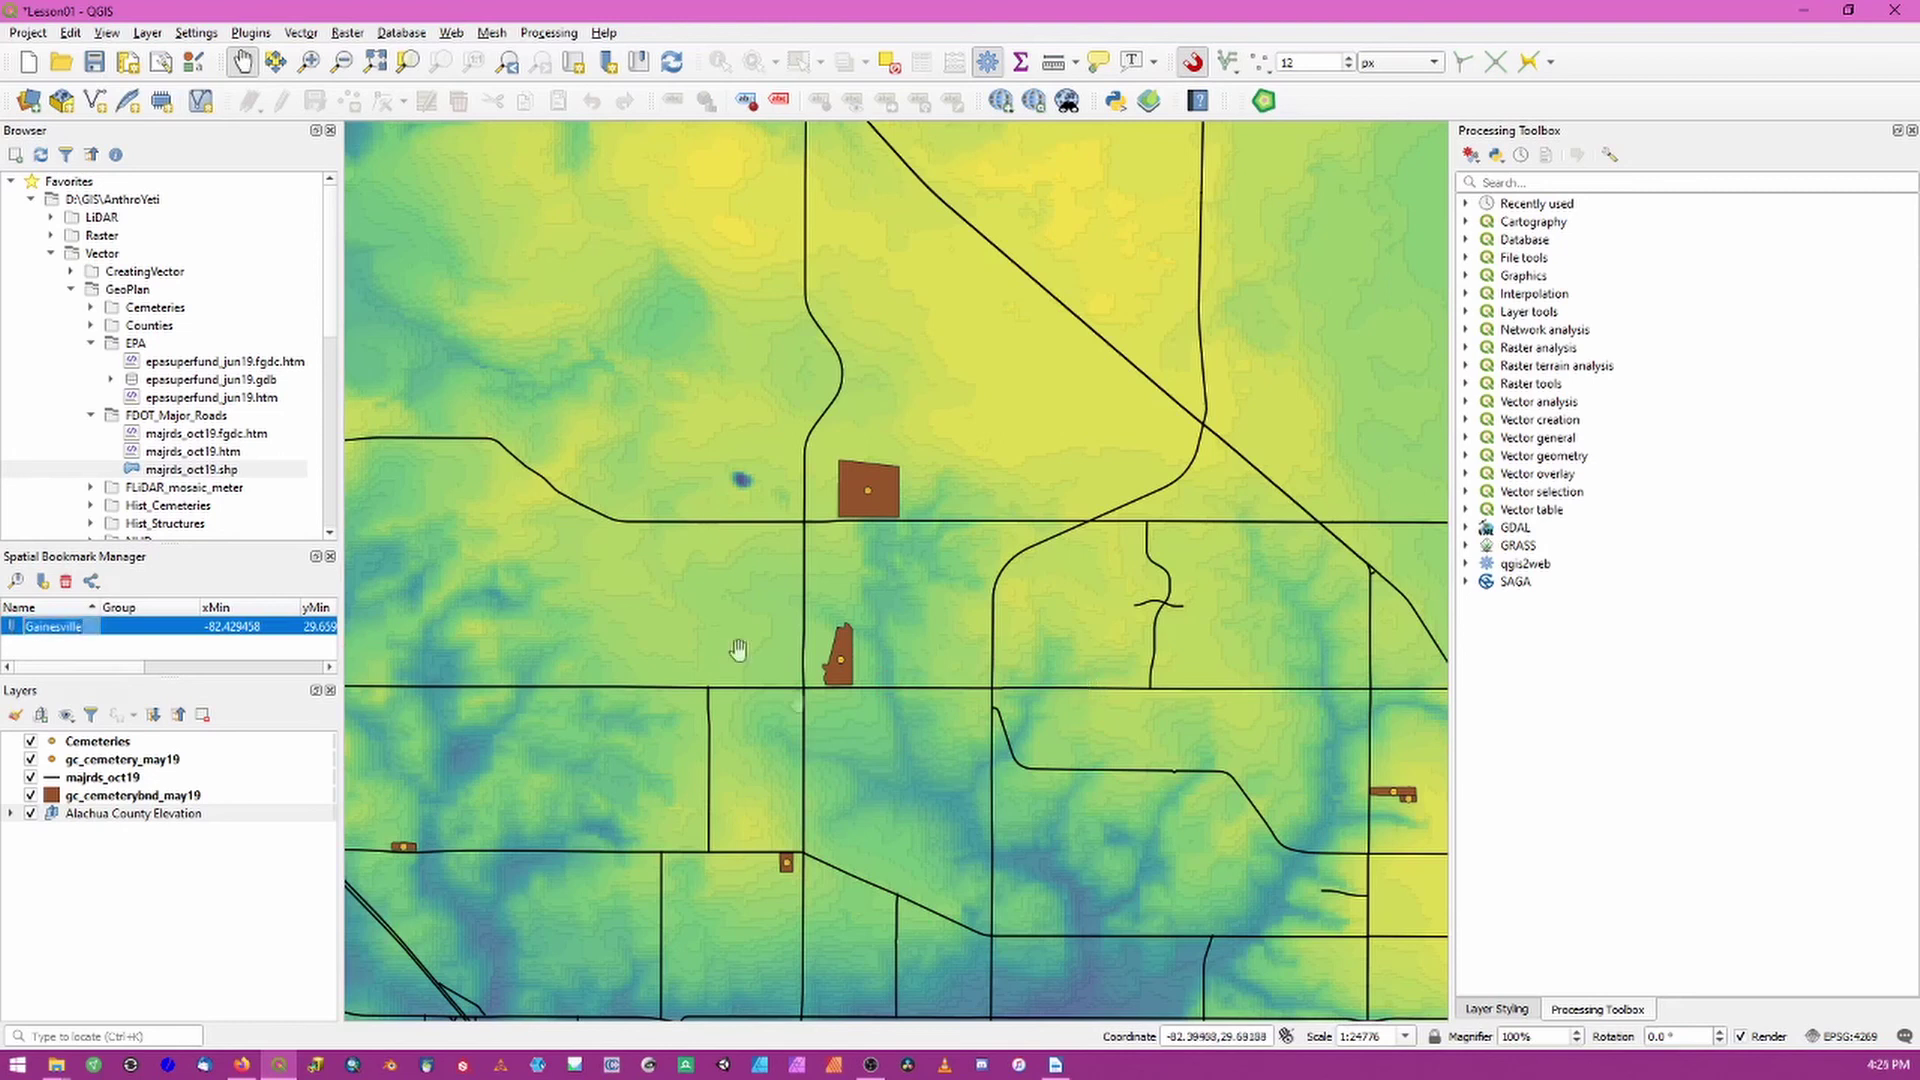